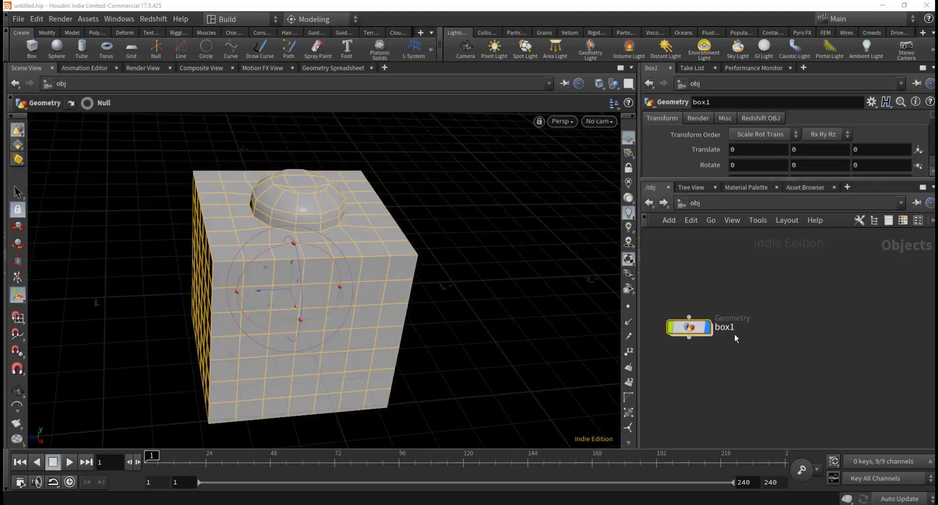
Step: Dive into box1 and pan to show the box1, edit1, polyextrude1, polyextrude2, out chain
double_click(689, 327)
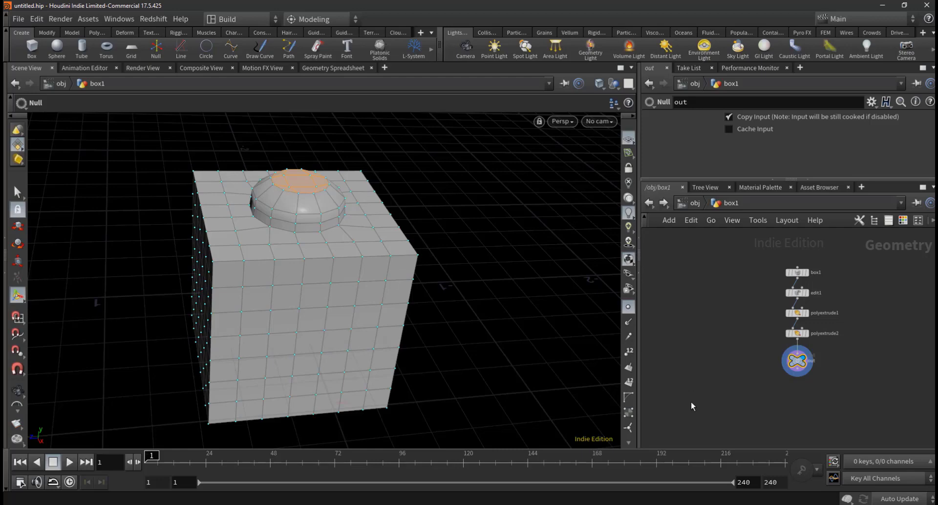
middle_drag(743, 396, 710, 376)
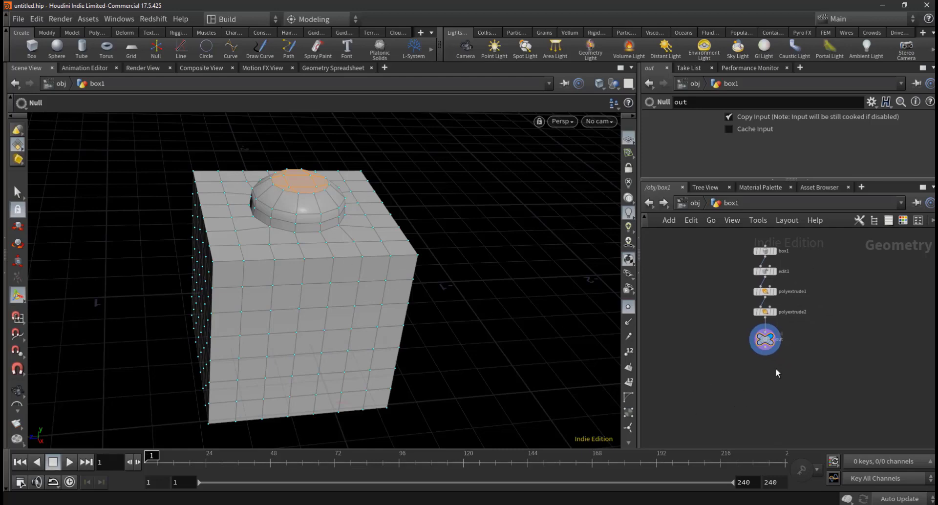
Step: Add a TopoBuild node, topobuild1, below the out node
key(Tab)
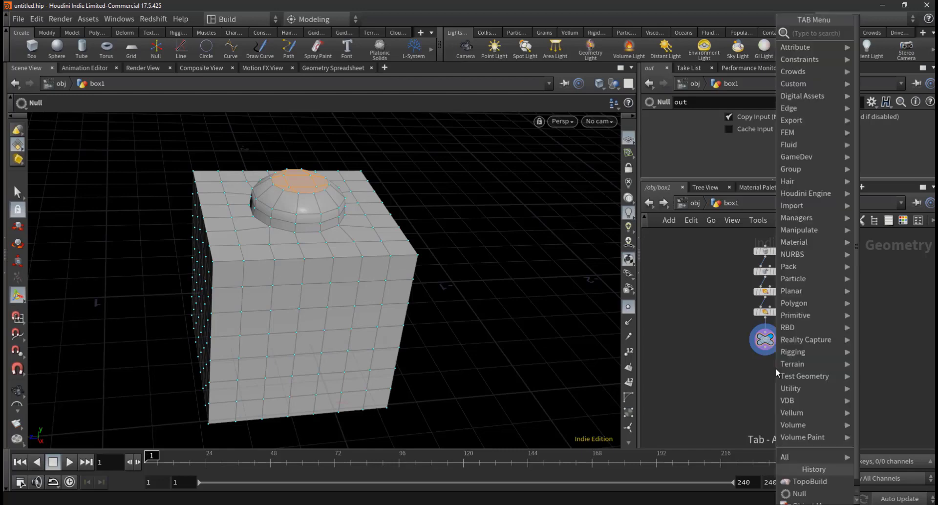
text(top)
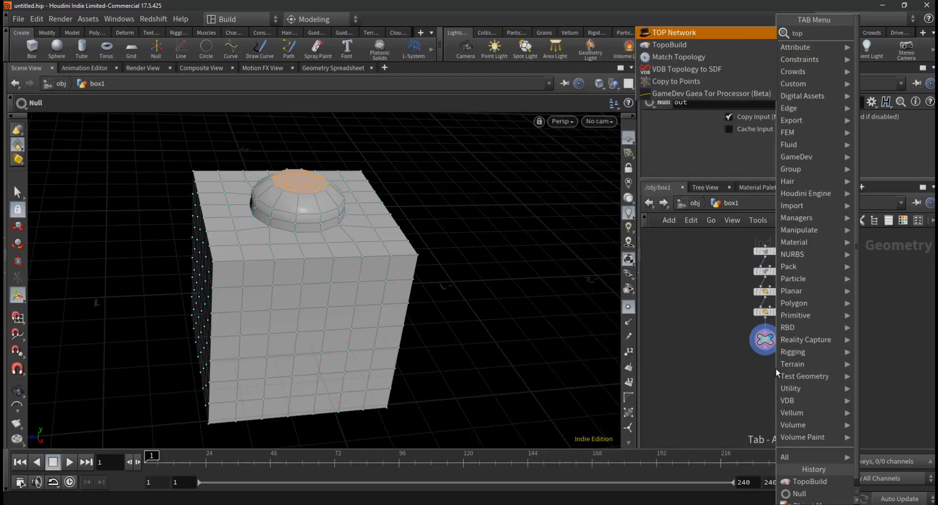
key(Return)
click(713, 374)
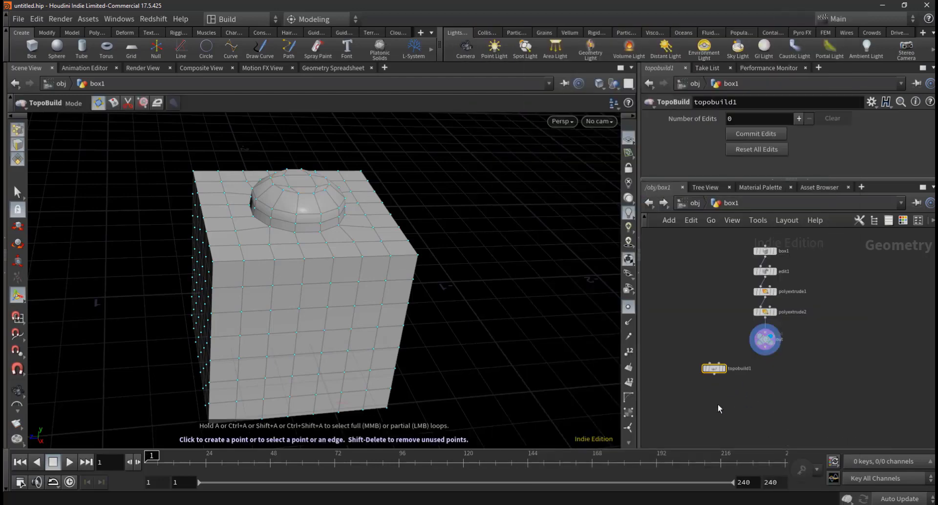
scroll(727, 378, up, 3)
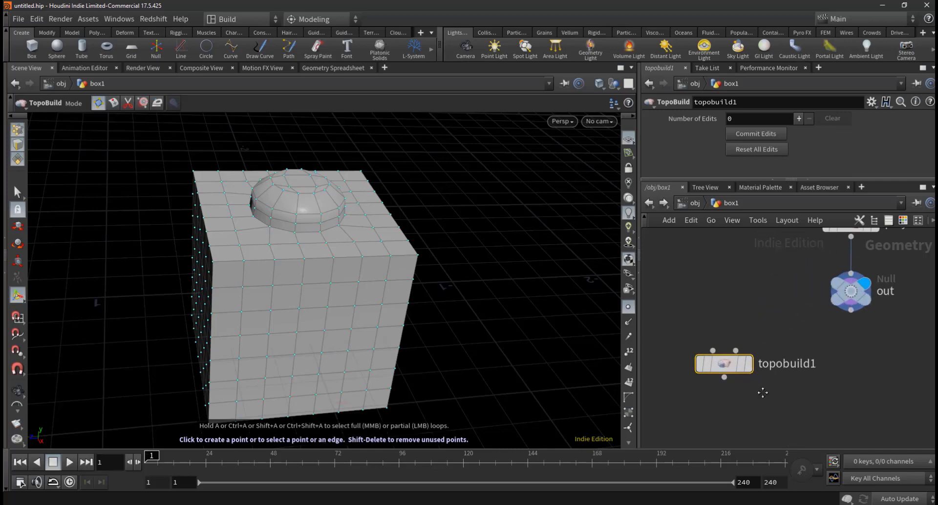
scroll(729, 372, up, 3)
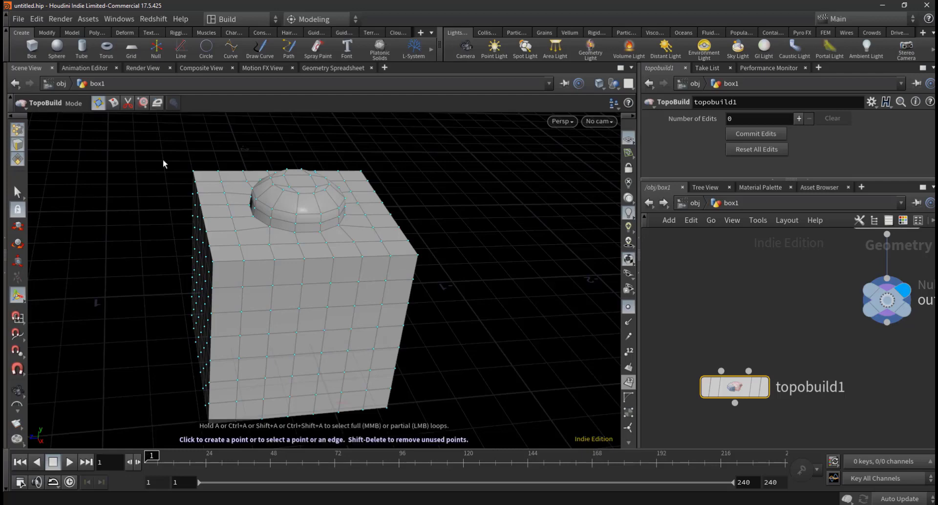
Step: Reposition topobuild1 beneath the chain and undo the accidental polygon deletion
middle_drag(757, 271, 720, 236)
drag(699, 352, 772, 383)
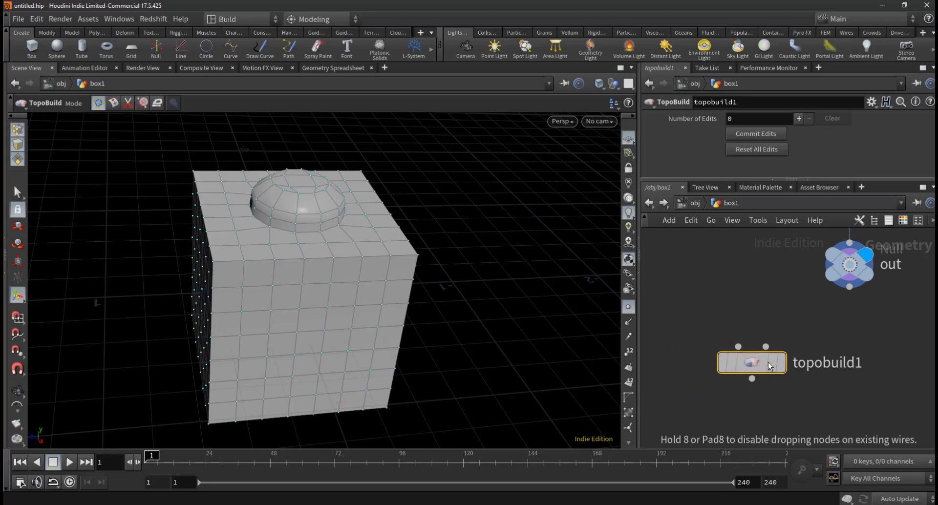
scroll(720, 327, down, 2)
scroll(719, 327, down, 2)
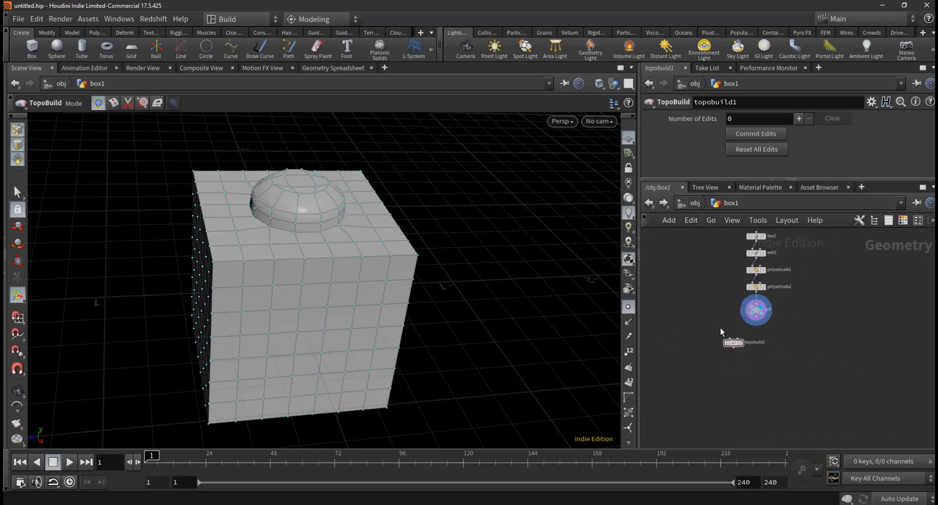
middle_drag(720, 327, 779, 364)
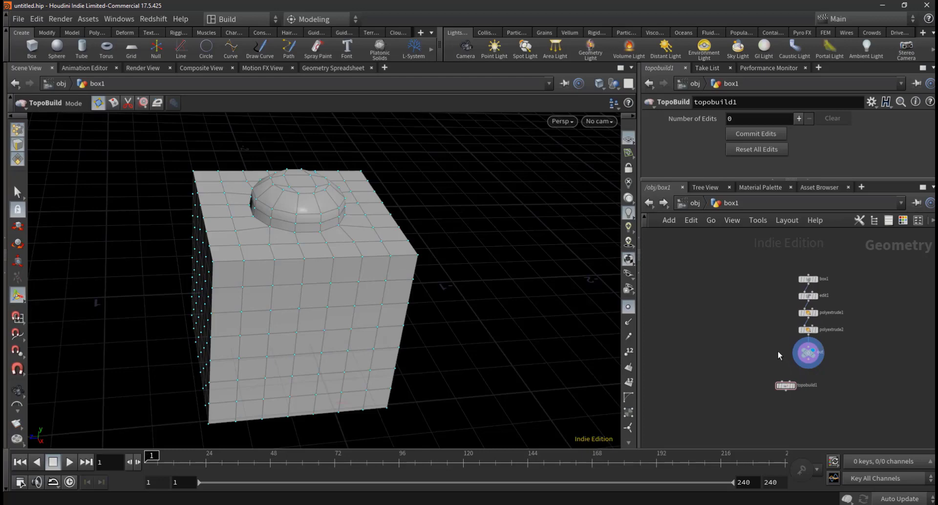
scroll(832, 403, up, 3)
middle_drag(749, 393, 780, 399)
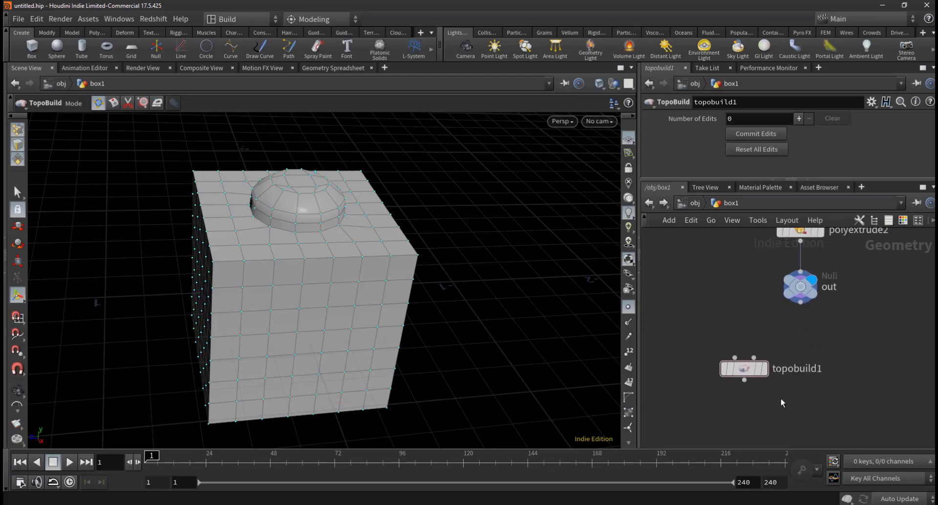
key(ctrl+z)
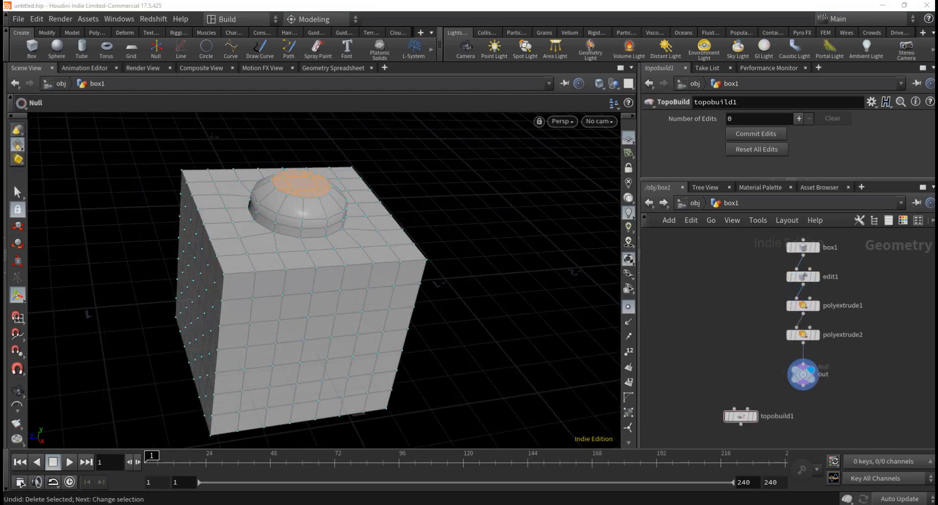
Step: Move topobuild1 aside and home the network view with H
click(740, 416)
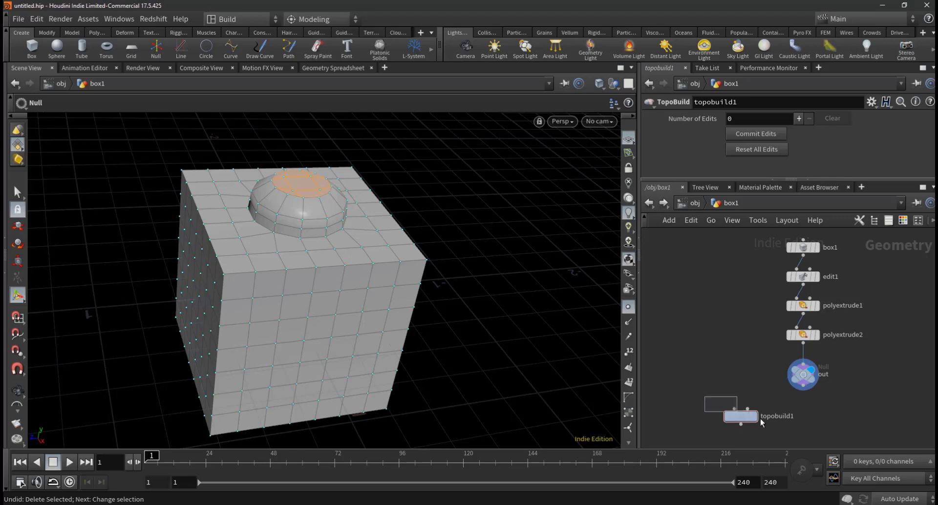
scroll(781, 417, down, 3)
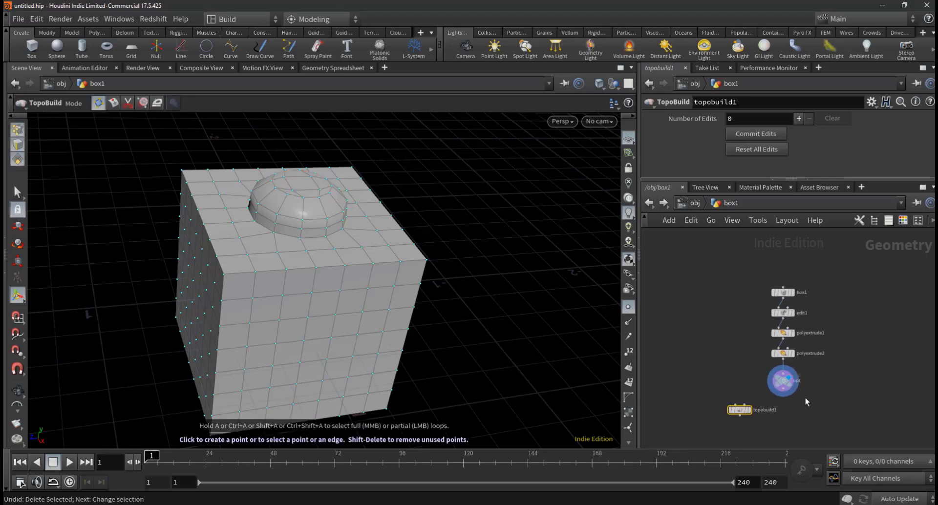
key(Up)
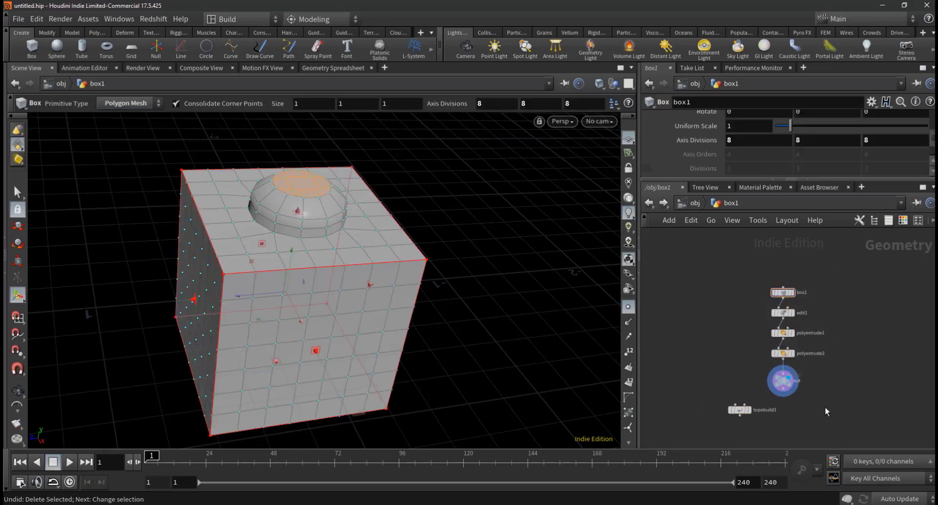
scroll(769, 417, up, 4)
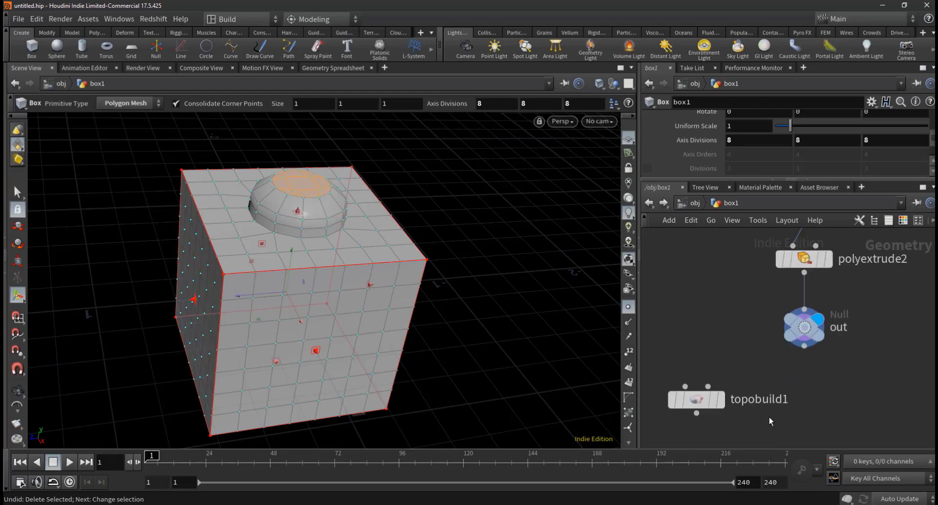
drag(687, 396, 709, 377)
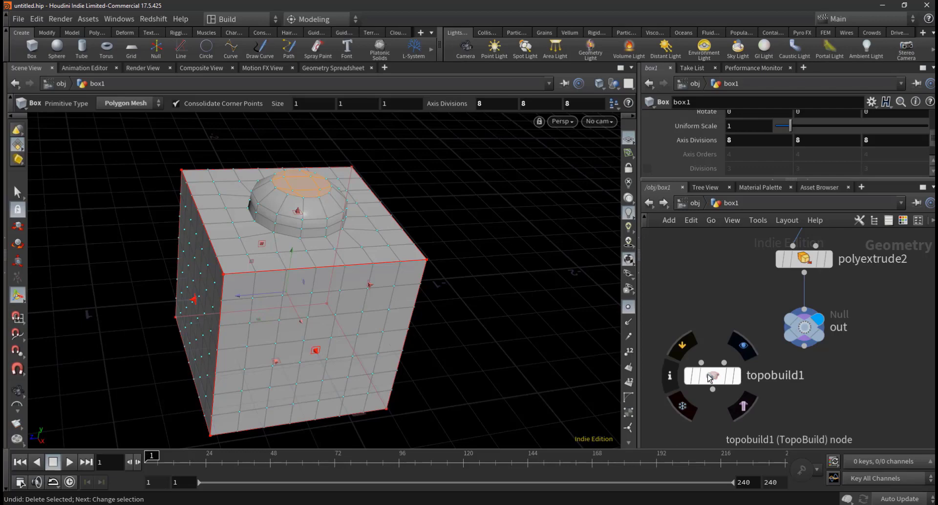
key(h)
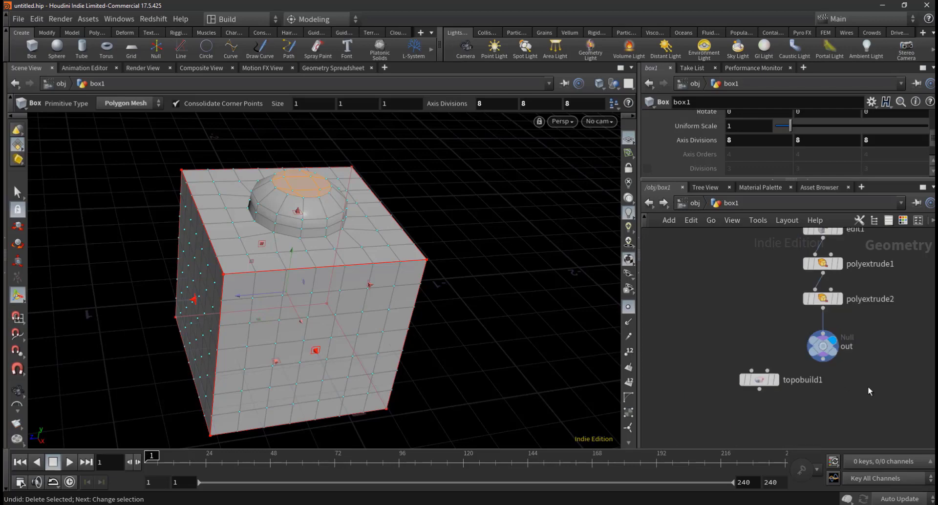
Step: Box-select the nodes from box1 down to out, then select topobuild1
drag(708, 248, 799, 393)
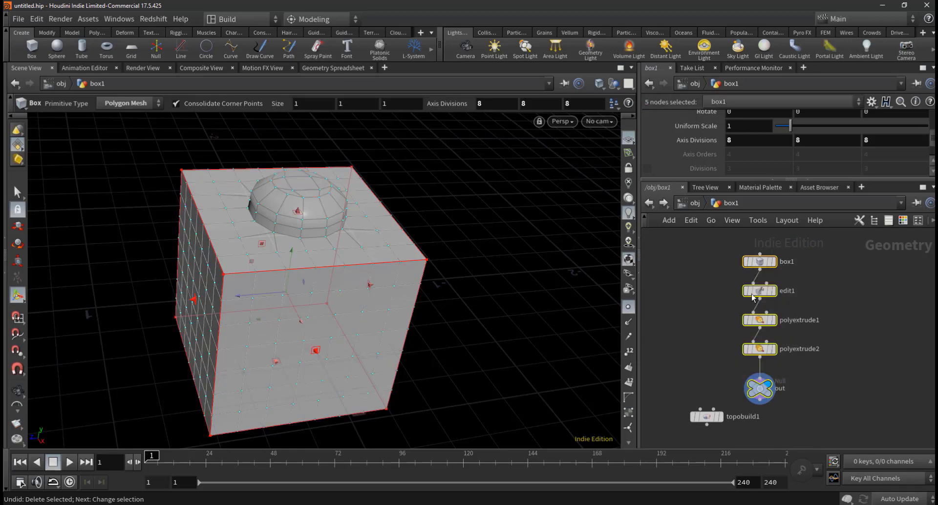
scroll(821, 342, down, 2)
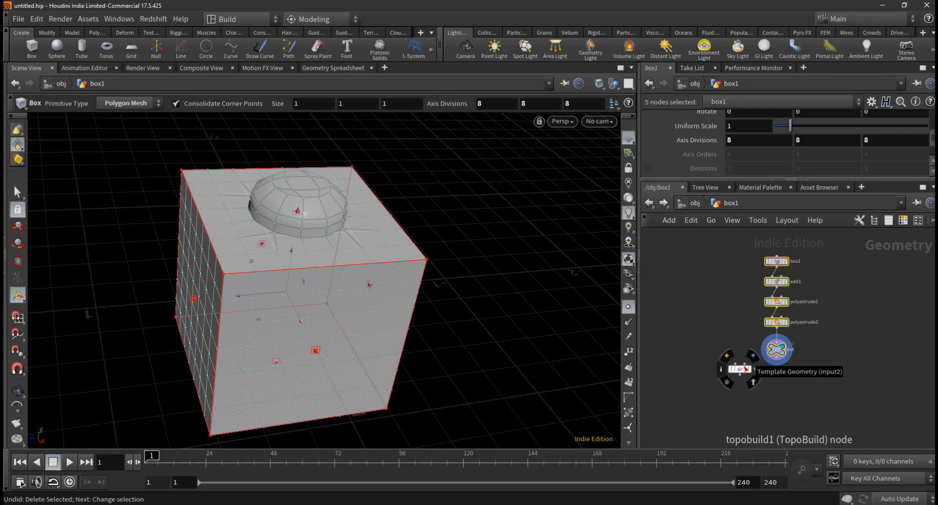
scroll(793, 330, up, 2)
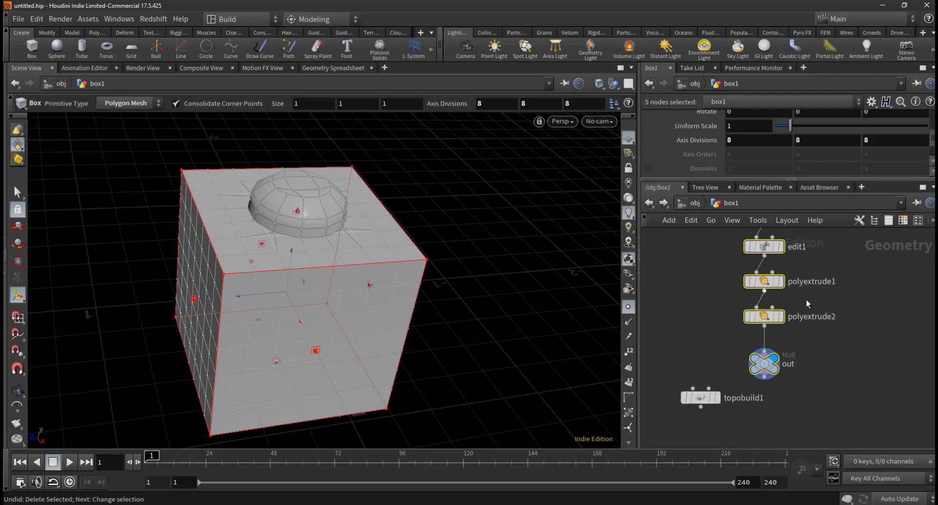
scroll(804, 298, up, 1)
drag(726, 236, 820, 395)
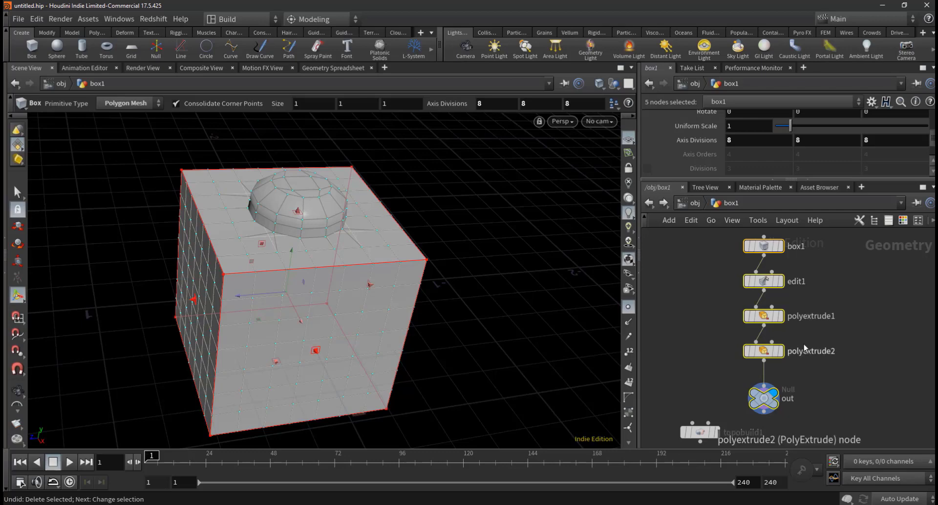
click(691, 374)
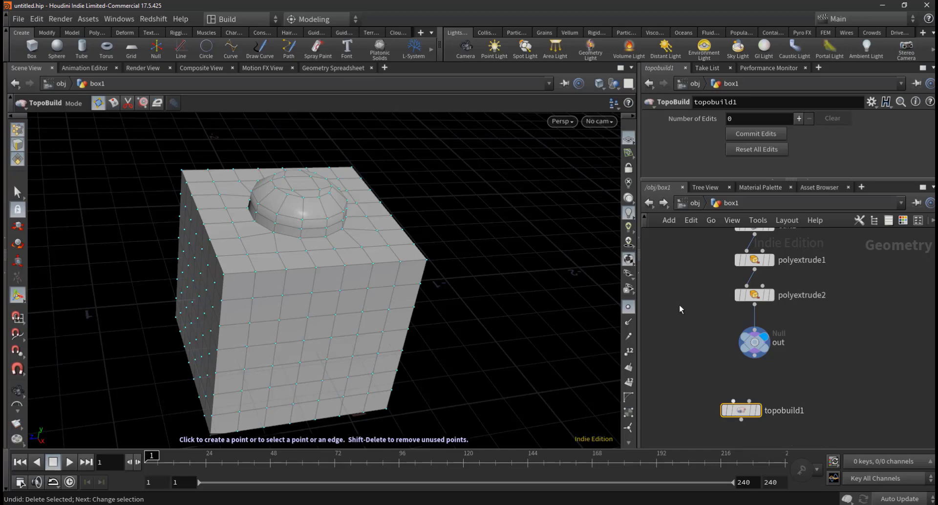
mouse_move(763, 397)
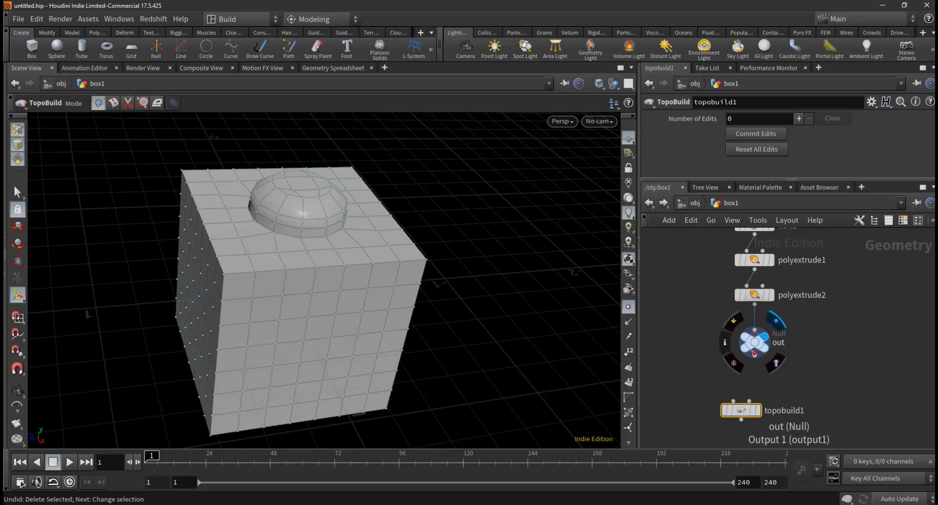
Step: Delete the out Null node from box1's network
click(756, 356)
key(Escape)
click(761, 347)
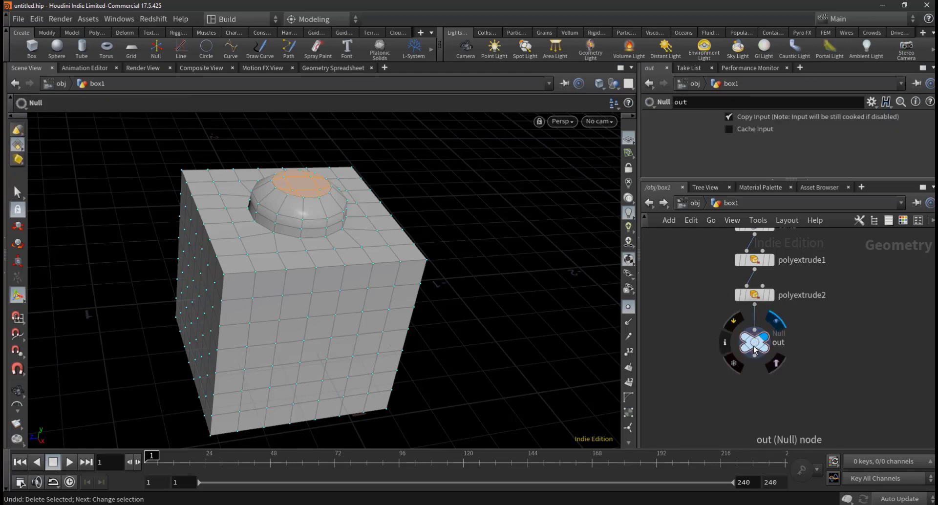
key(Delete)
key(ctrl+z)
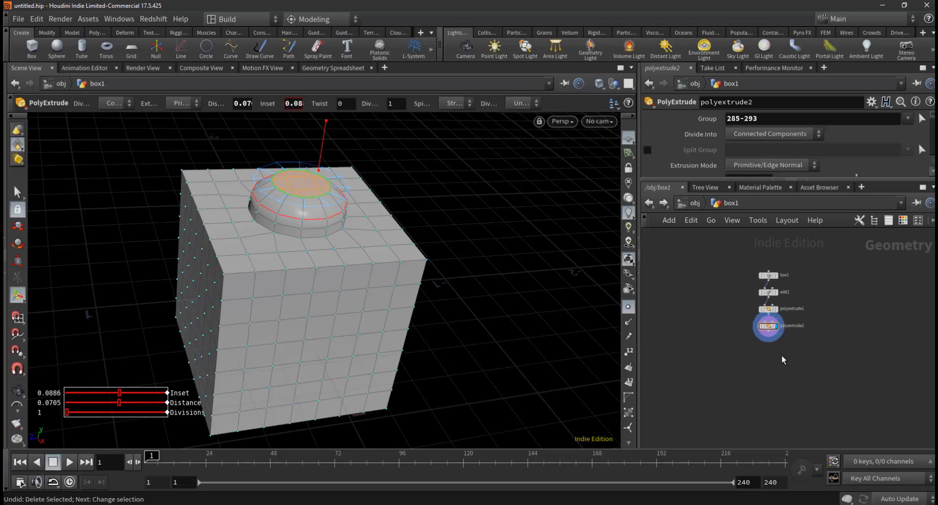
key(ctrl+shift+z)
key(ctrl+z)
key(ctrl+z)
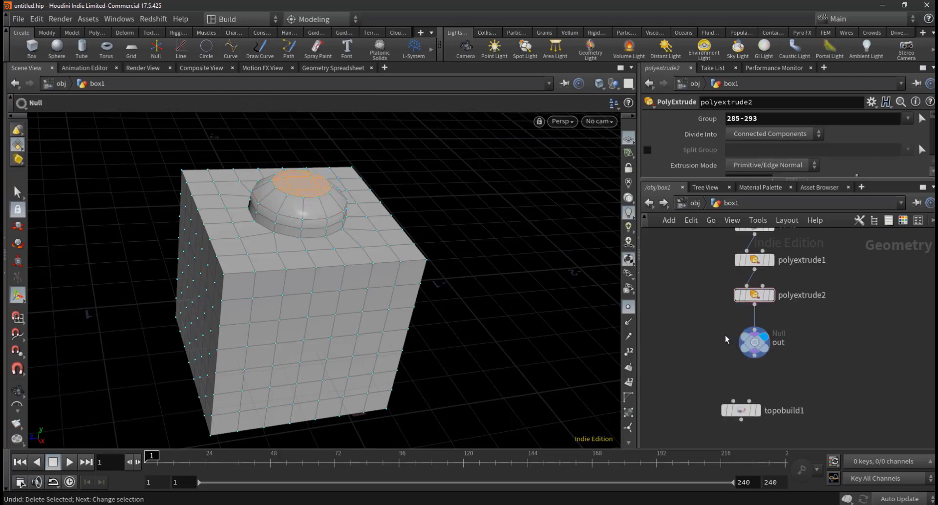
key(Delete)
Step: Wire polyextrude2 into topobuild1's second input and set topobuild1's display flag
drag(740, 410, 733, 358)
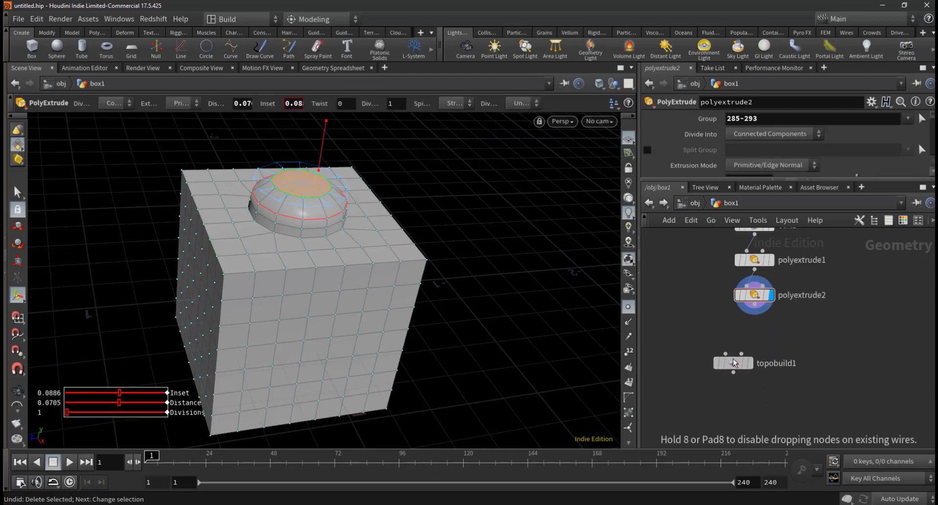
scroll(782, 301, up, 2)
scroll(786, 323, up, 2)
middle_drag(791, 328, 824, 300)
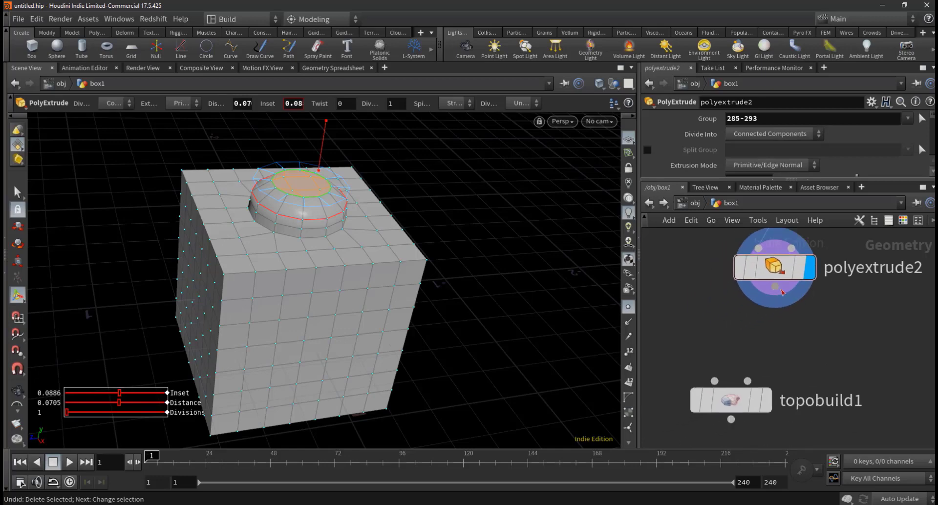
click(780, 291)
click(747, 381)
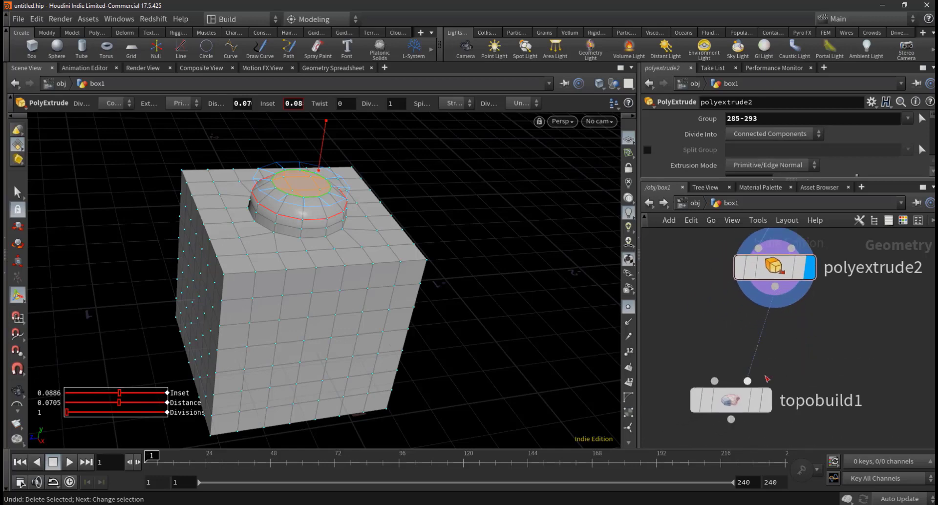
click(765, 411)
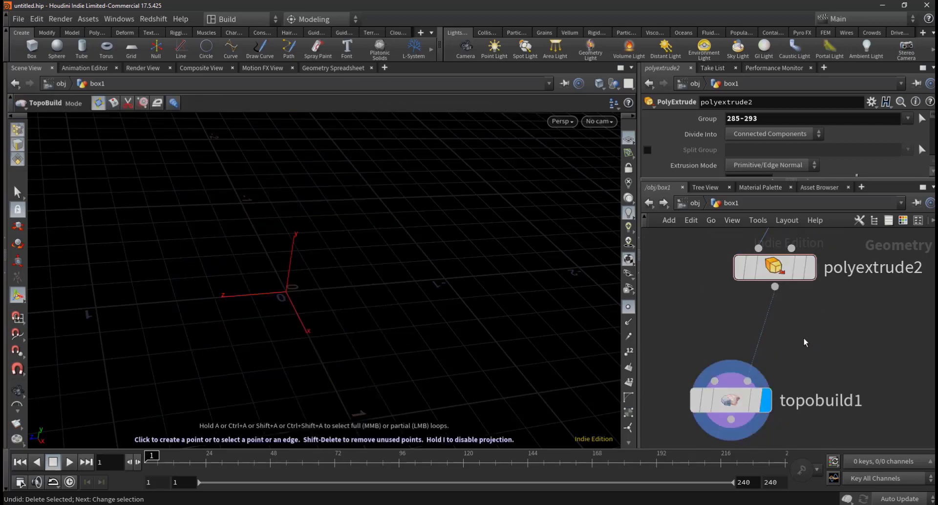
Step: Template polyextrude2 to show the domed box as wireframe reference, and reposition topobuild1
middle_drag(792, 346, 749, 358)
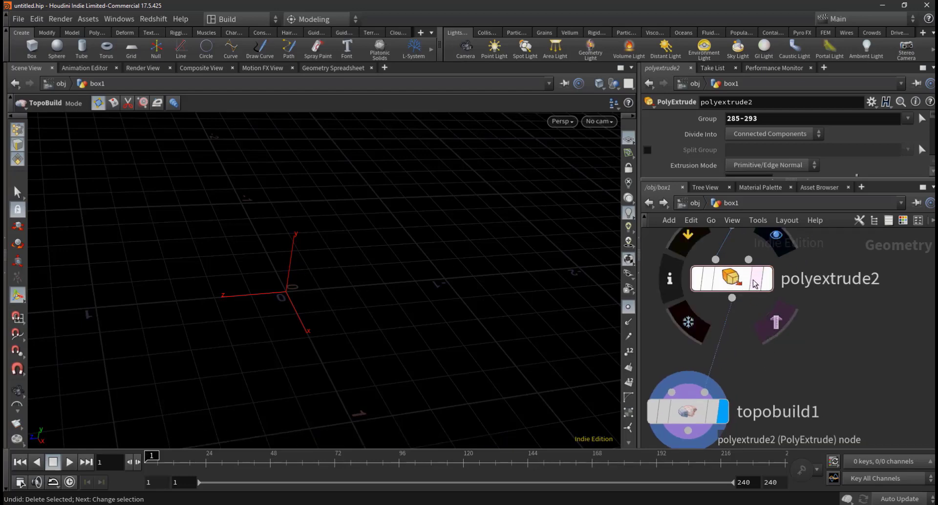
mouse_move(765, 267)
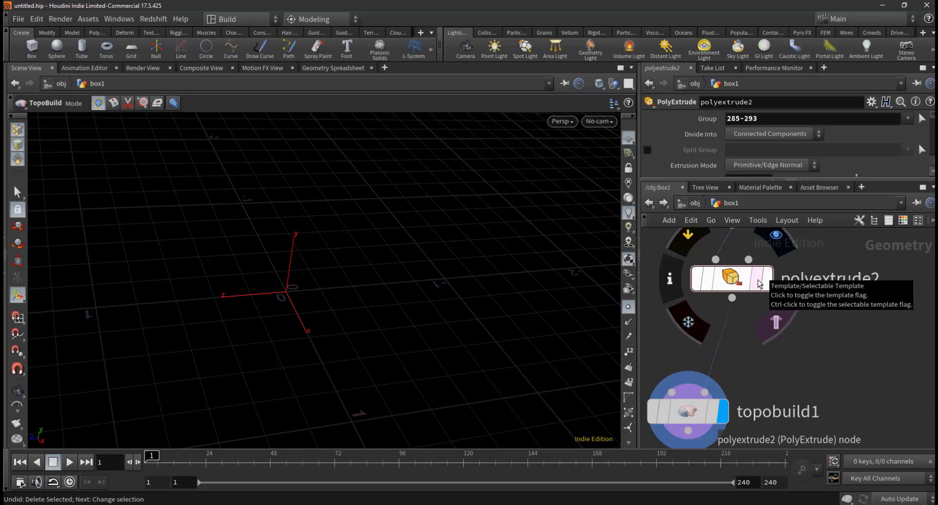
click(759, 284)
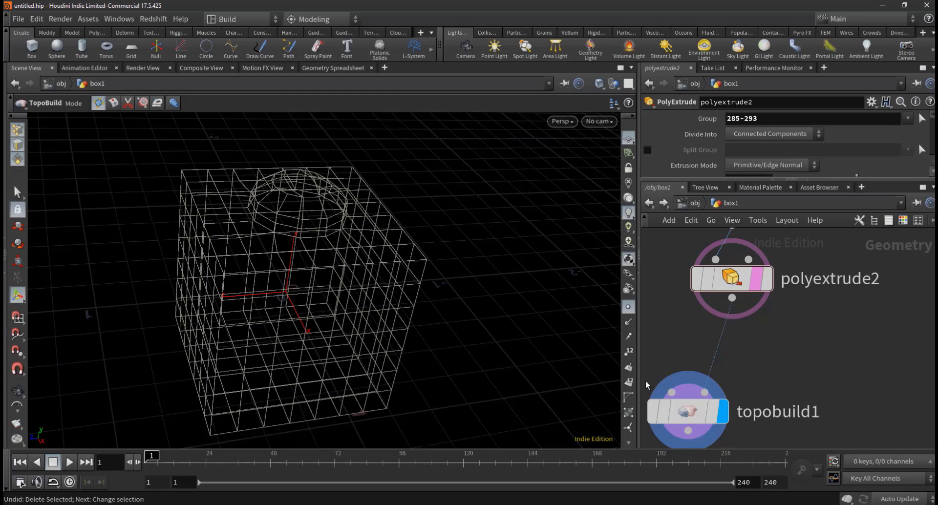
drag(688, 406, 707, 376)
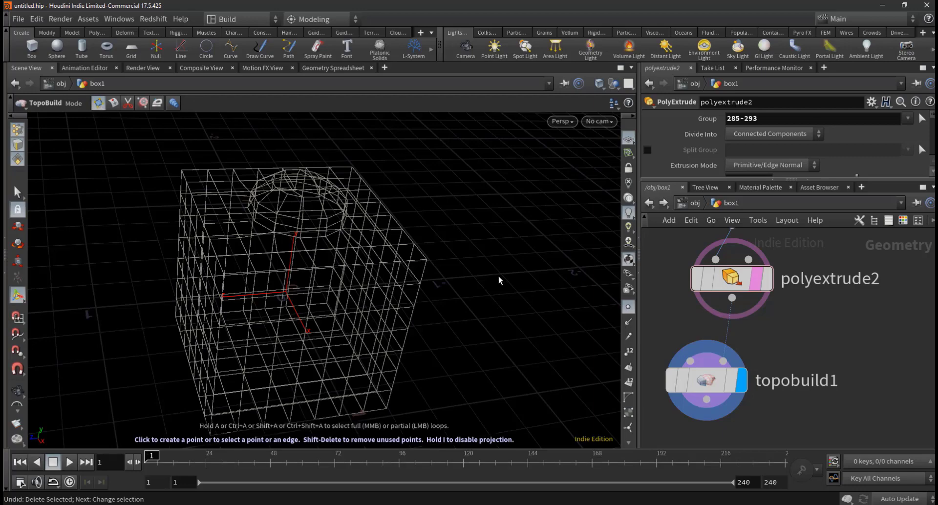
Step: Build the first four-corner quad on the box's left side
key(Escape)
mouse_move(503, 273)
mouse_down()
mouse_move(318, 224)
mouse_move(425, 247)
mouse_up()
key(Return)
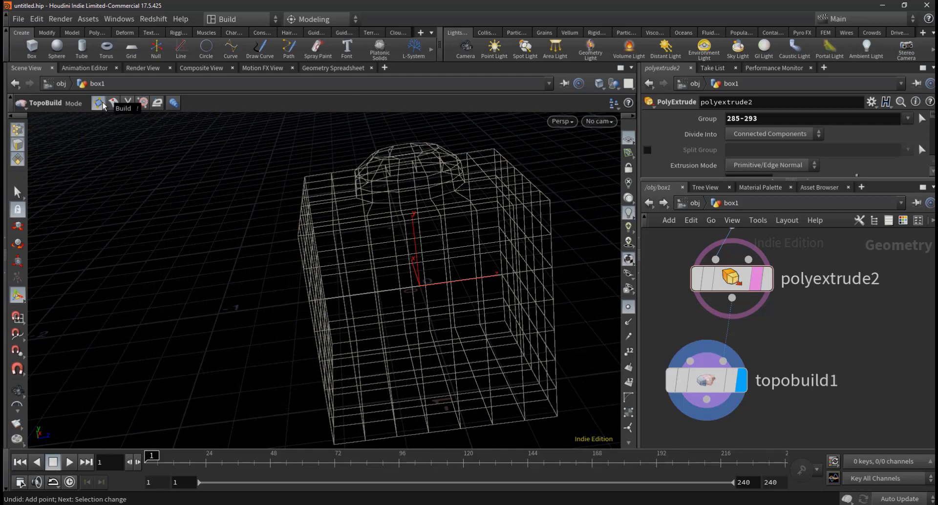
click(98, 103)
click(297, 237)
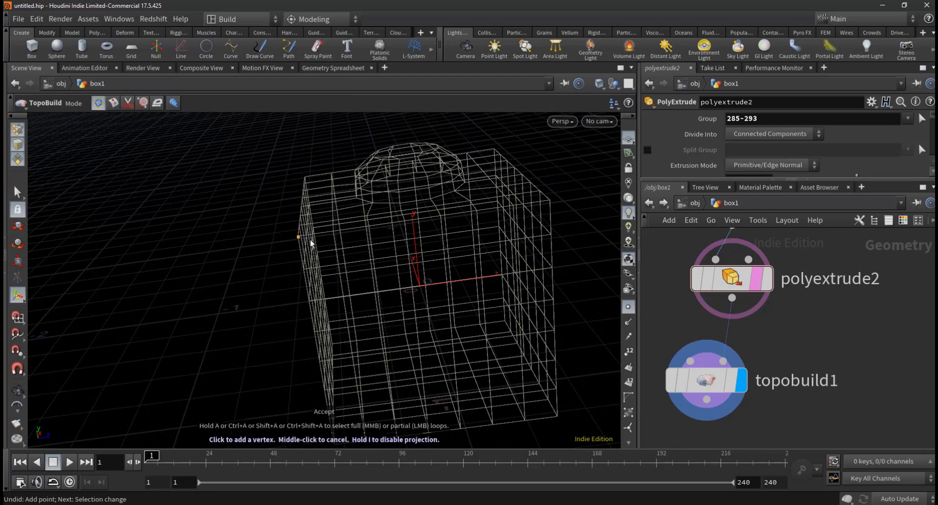
click(386, 225)
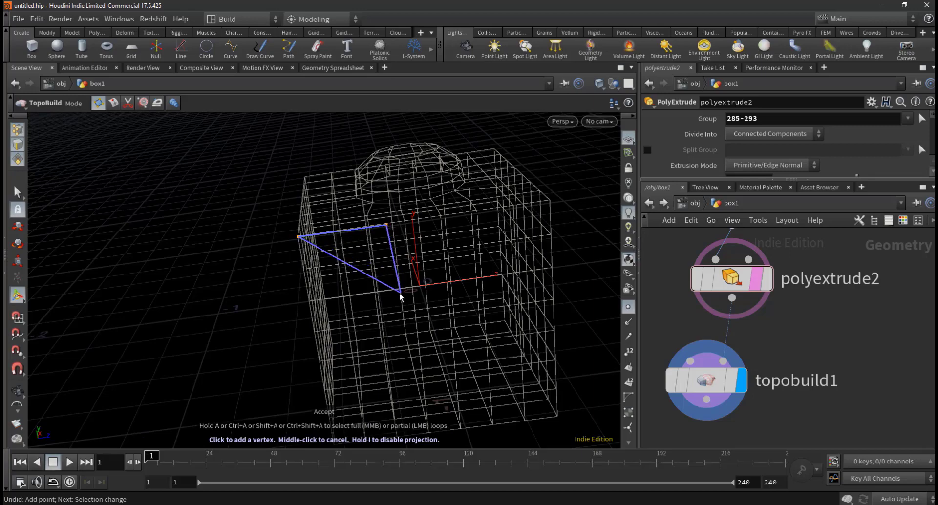
click(399, 293)
click(318, 345)
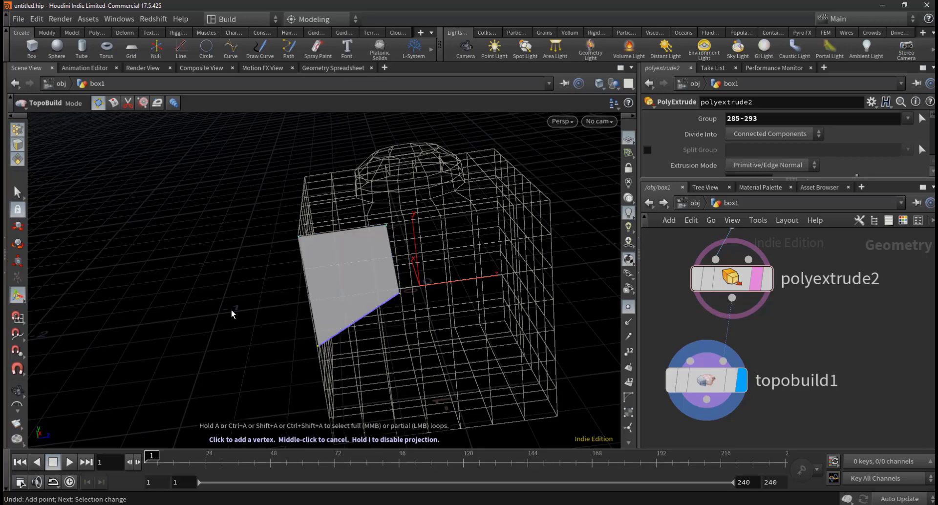
Step: Extend quads down the box's side and across the upper front
key(Escape)
drag(223, 294, 274, 346)
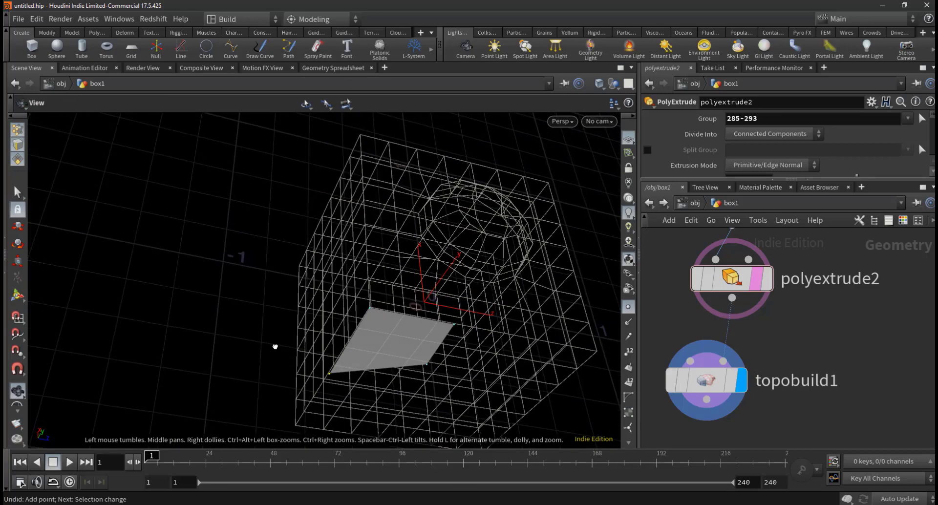
key(Return)
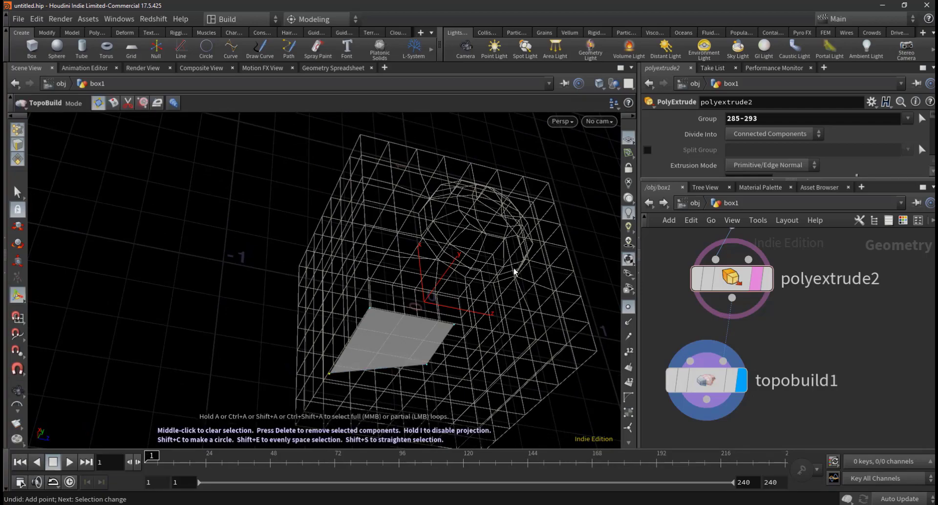
key(Escape)
mouse_move(248, 268)
mouse_down()
mouse_move(215, 228)
mouse_move(265, 201)
mouse_up()
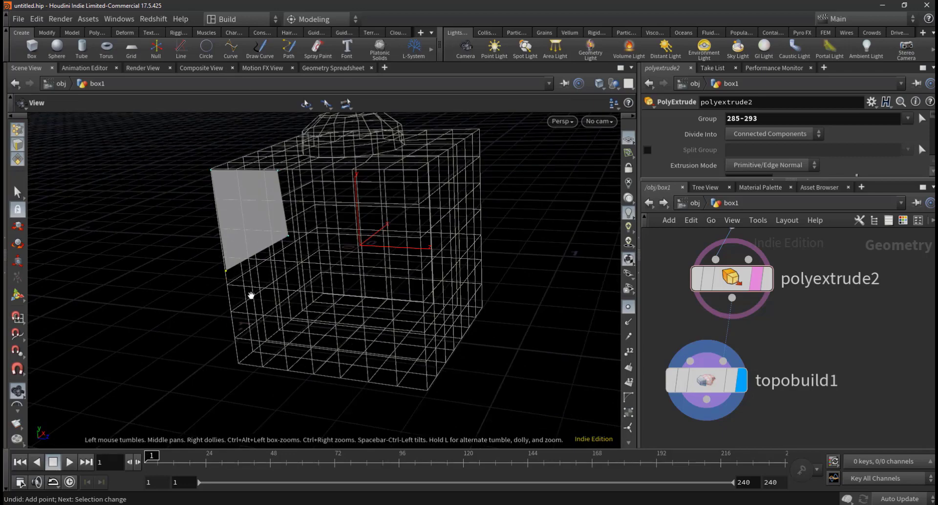
mouse_move(251, 337)
mouse_down()
mouse_move(279, 342)
mouse_move(251, 400)
mouse_up()
key(Return)
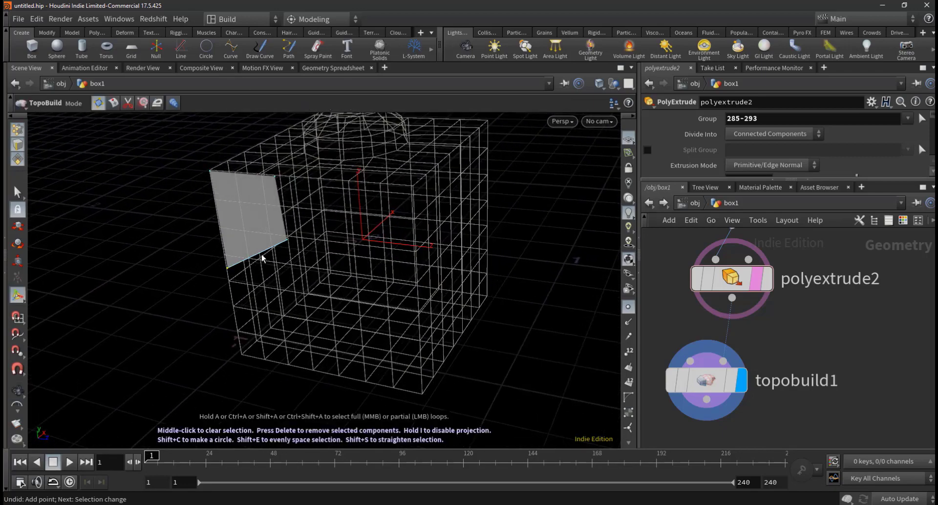
click(244, 356)
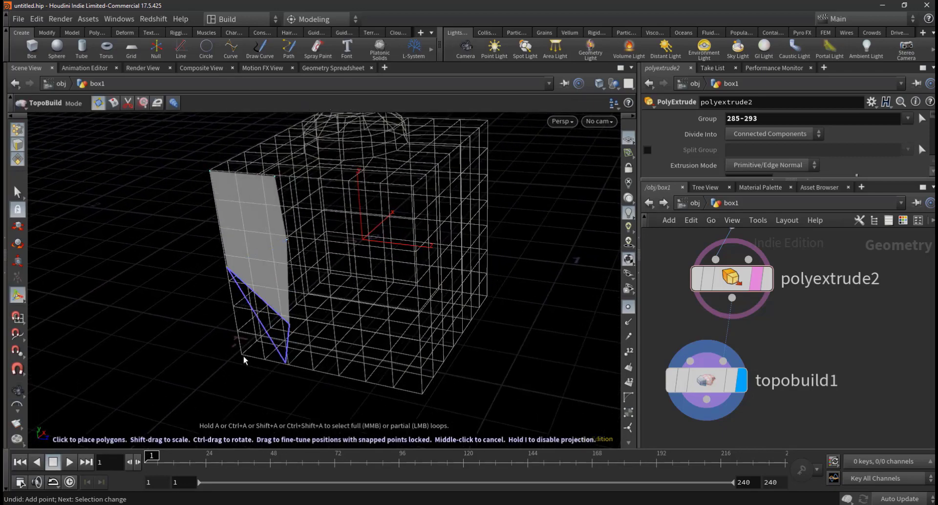
click(244, 361)
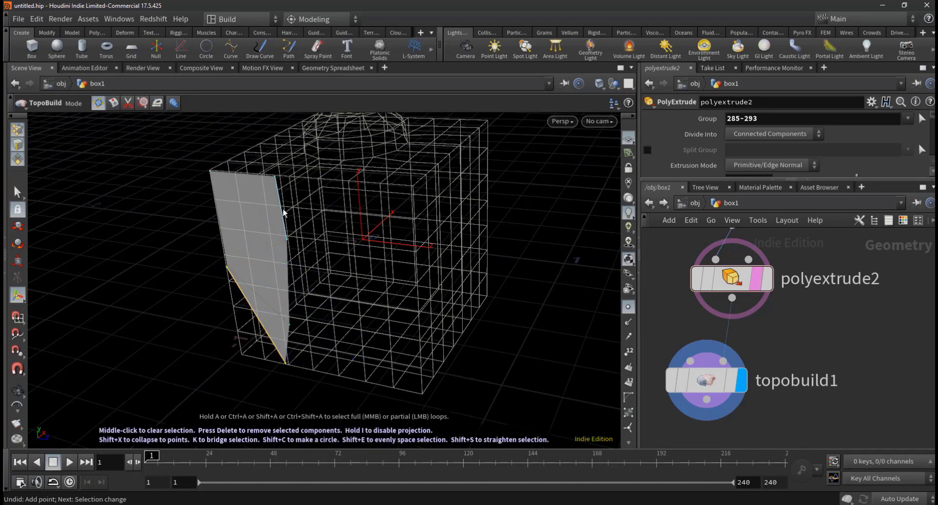
click(367, 225)
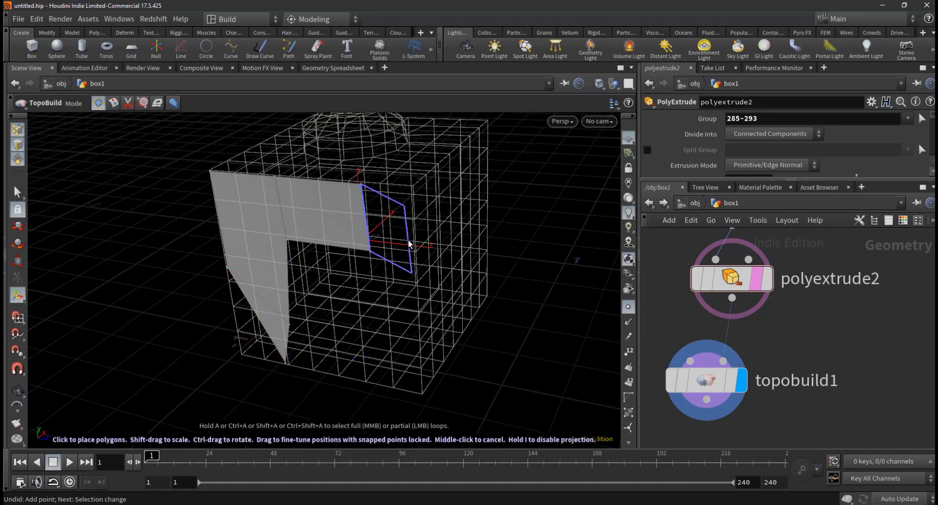
click(413, 224)
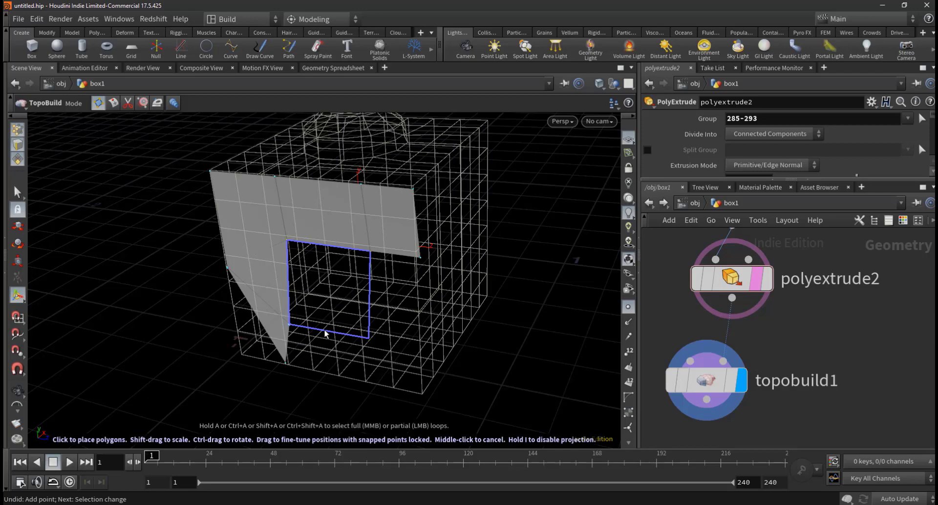
Step: Add a quad on the box's top face, then hide the wireframe reference
key(Escape)
mouse_move(439, 310)
mouse_down()
mouse_move(398, 364)
mouse_move(343, 280)
mouse_move(360, 266)
mouse_up()
key(Return)
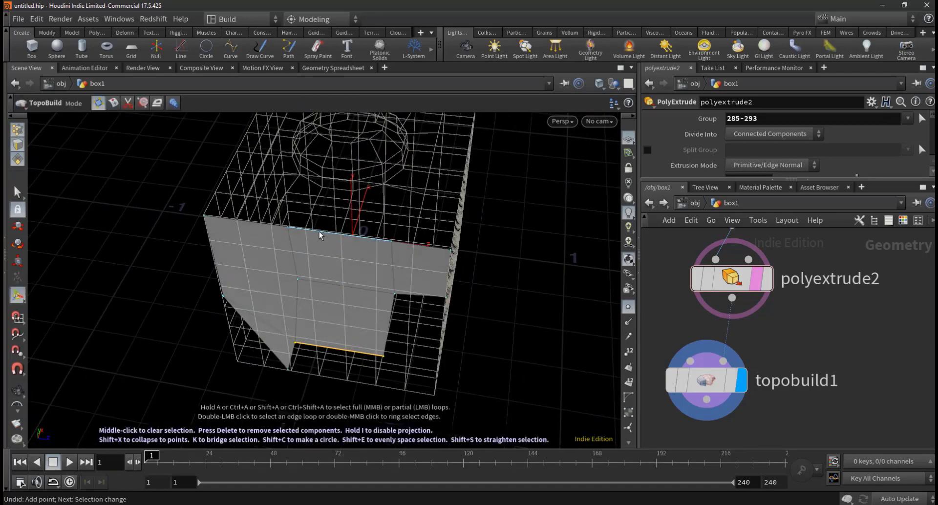
click(344, 213)
key(Escape)
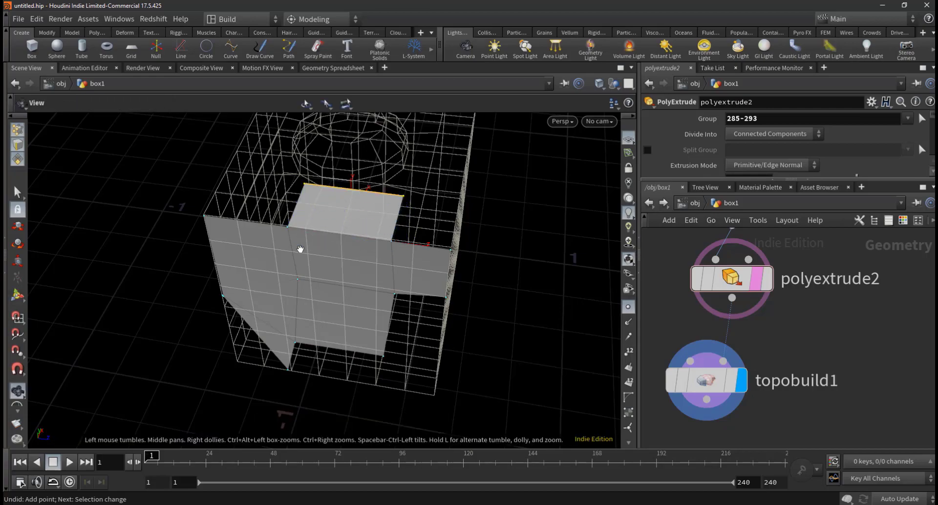
key(Return)
key(Escape)
mouse_move(300, 249)
mouse_down()
mouse_move(328, 228)
mouse_move(388, 243)
mouse_move(362, 293)
mouse_move(256, 264)
mouse_move(246, 252)
mouse_up()
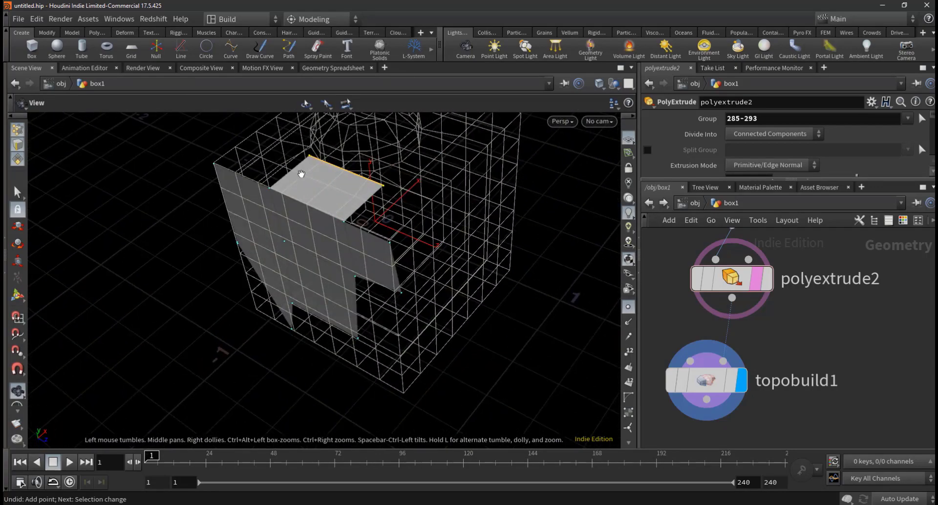
key(space)
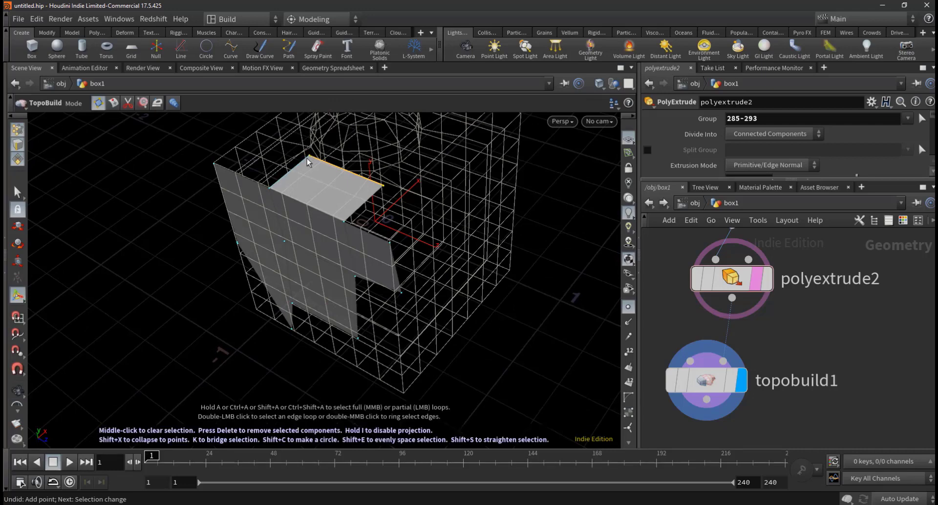
mouse_move(307, 161)
mouse_down()
mouse_move(424, 241)
mouse_move(365, 295)
mouse_up()
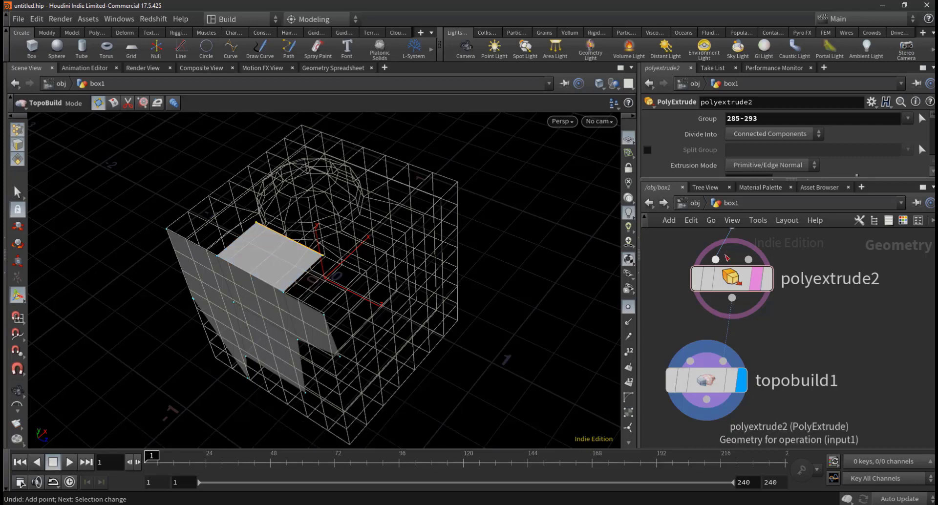
click(754, 290)
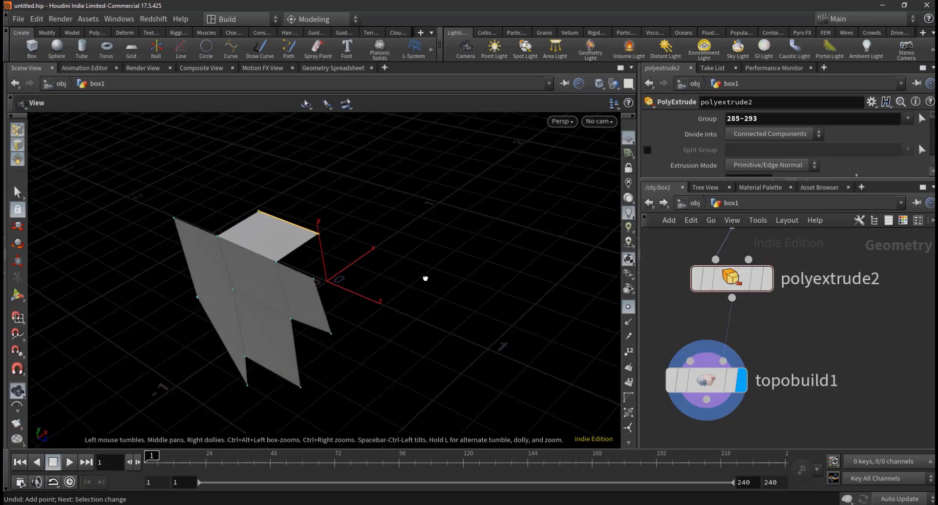
Step: Compare polyextrude2 and topobuild1 displays, then move topobuild1 below polyextrude2
drag(425, 276, 442, 273)
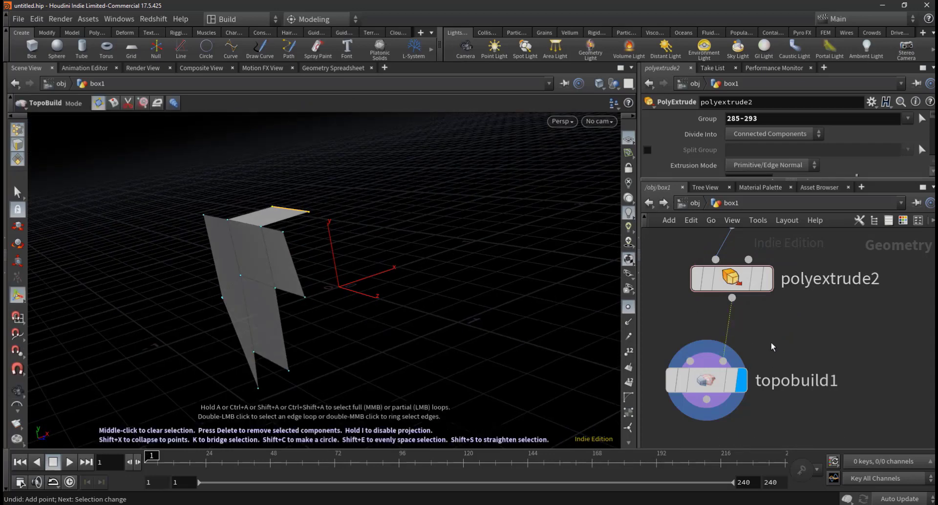
scroll(801, 365, down, 5)
drag(741, 371, 731, 345)
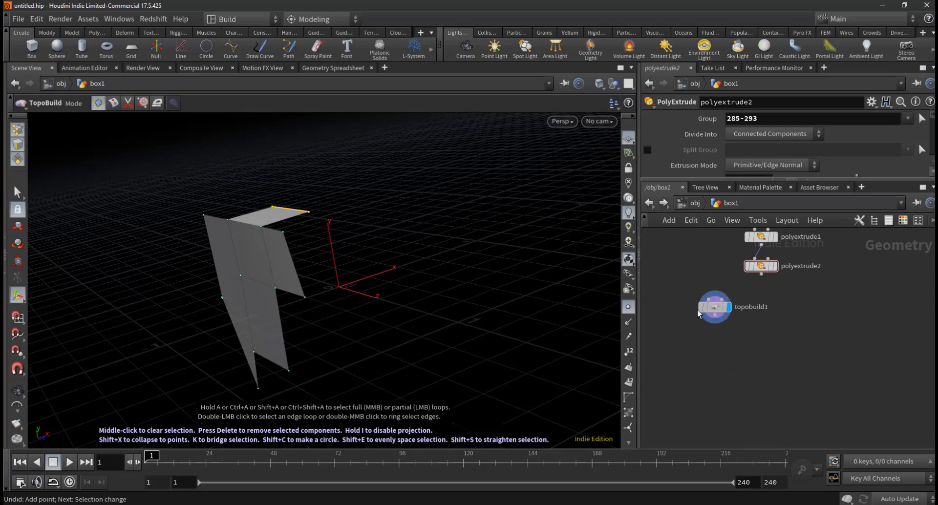
scroll(777, 313, up, 3)
click(901, 380)
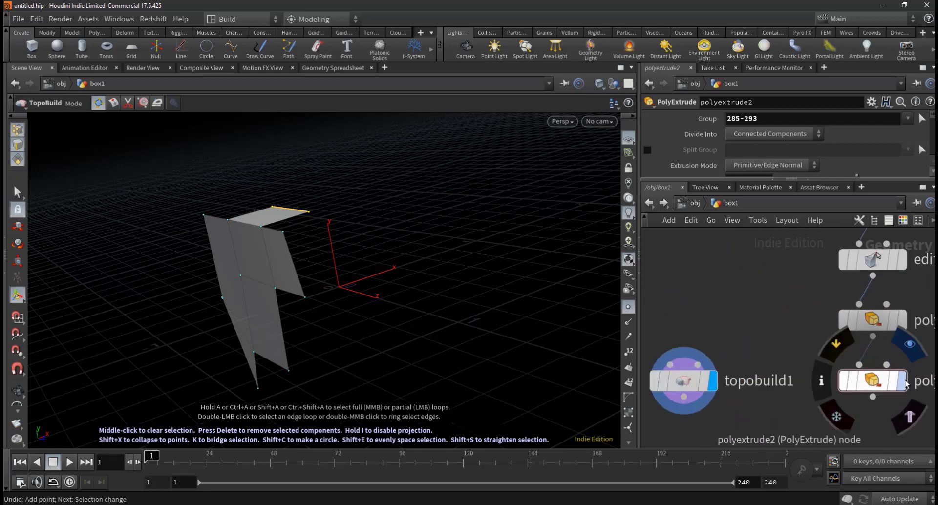
click(706, 386)
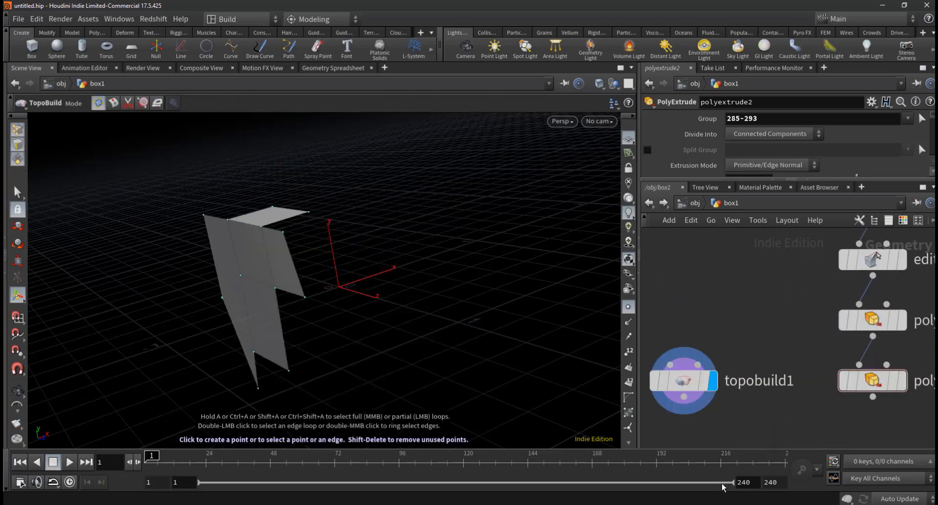
drag(705, 389, 838, 333)
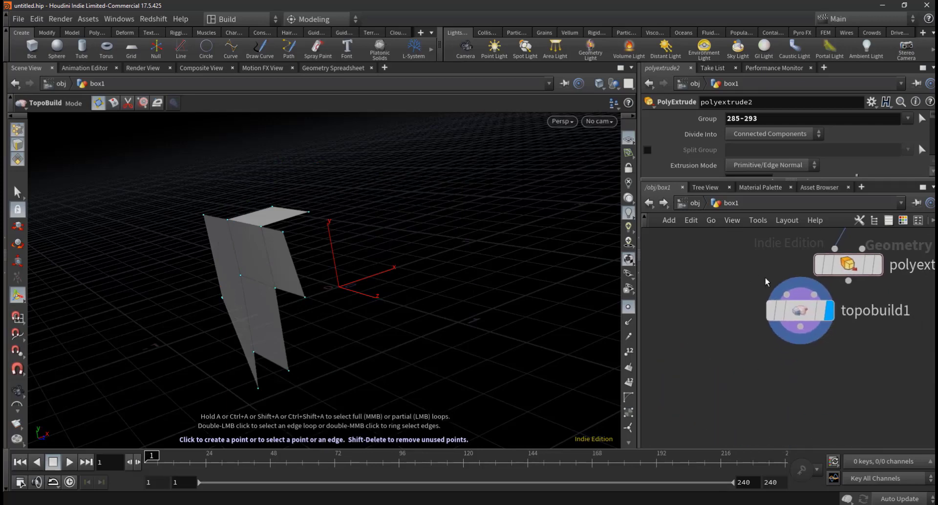
Step: Wire polyextrude2 into topobuild1's input and rearrange the nodes
click(848, 281)
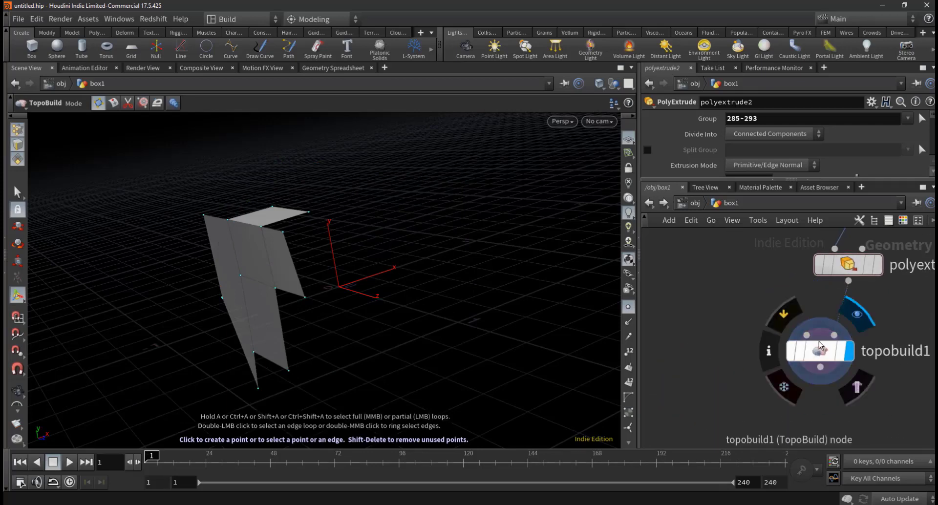
click(821, 345)
scroll(820, 346, down, 5)
drag(750, 267, 893, 390)
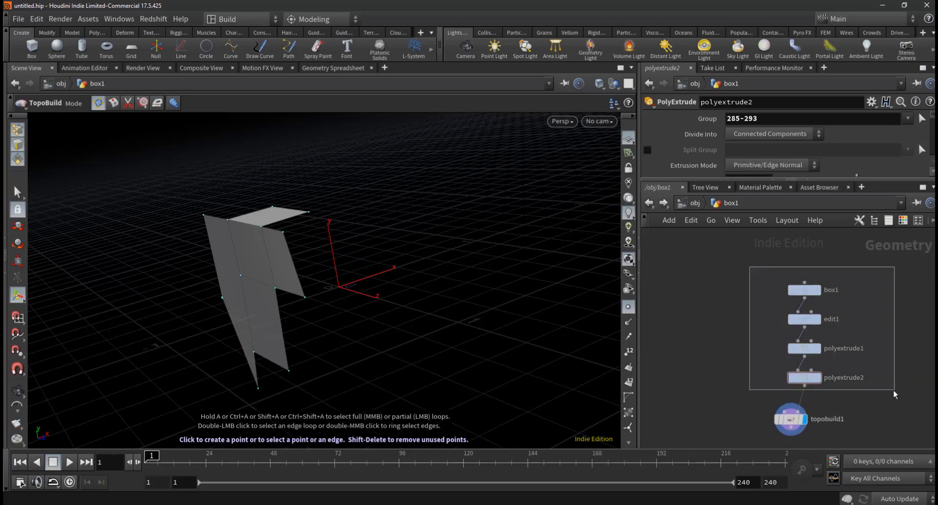
scroll(794, 376, up, 3)
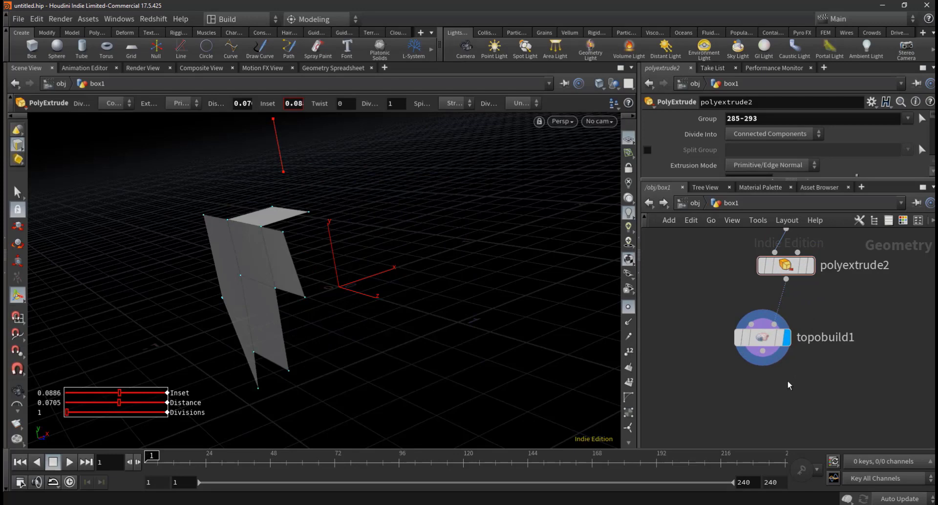
mouse_move(761, 337)
mouse_down()
mouse_move(681, 362)
mouse_move(723, 374)
mouse_move(699, 364)
mouse_up()
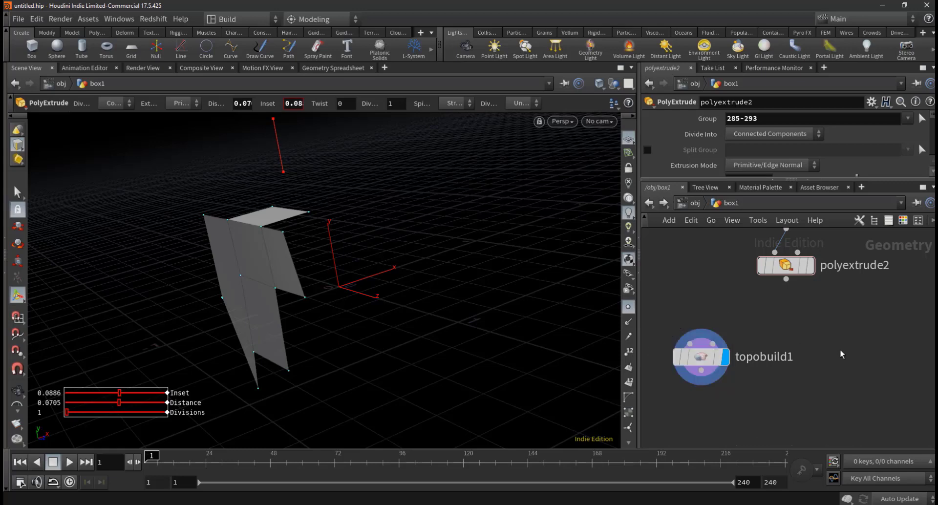
key(Tab)
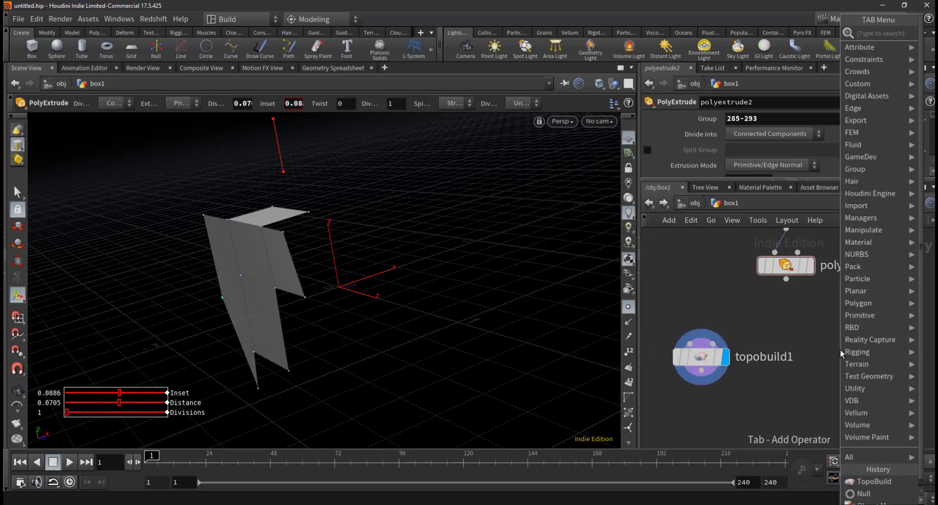
Step: Add topobuild2, feed polyextrude2 into its input, and display it
click(872, 481)
click(800, 332)
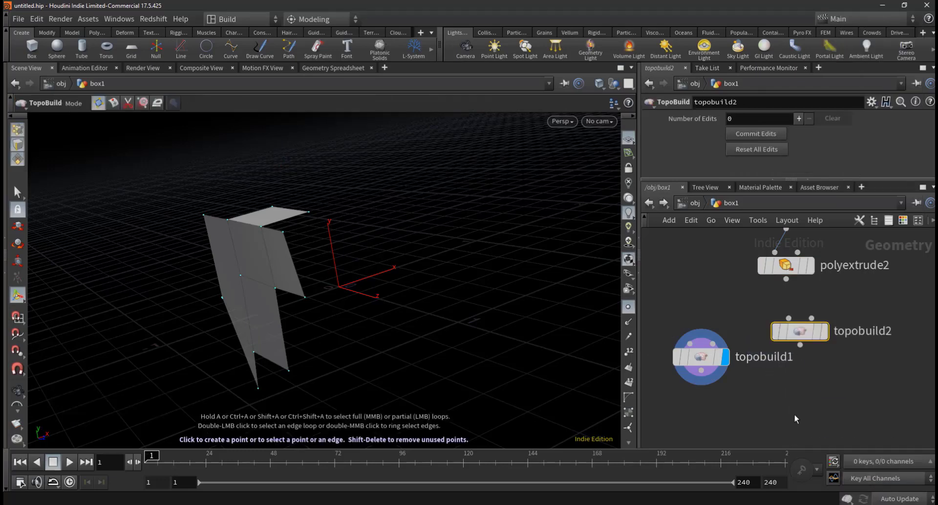
click(785, 279)
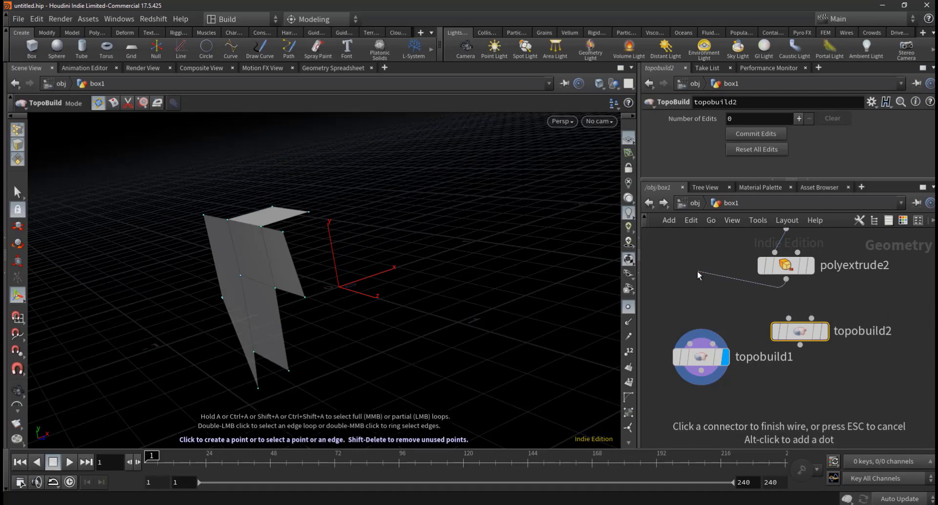
key(Escape)
click(809, 264)
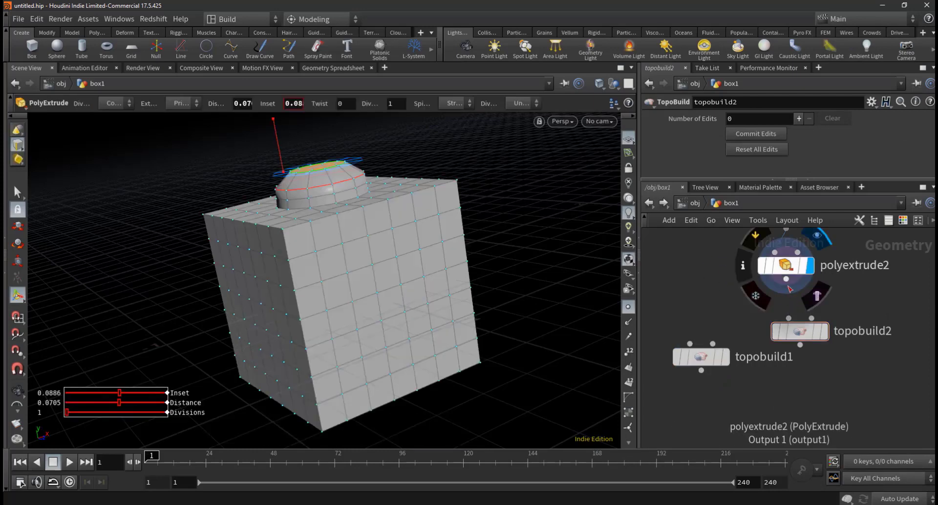
drag(786, 284, 791, 316)
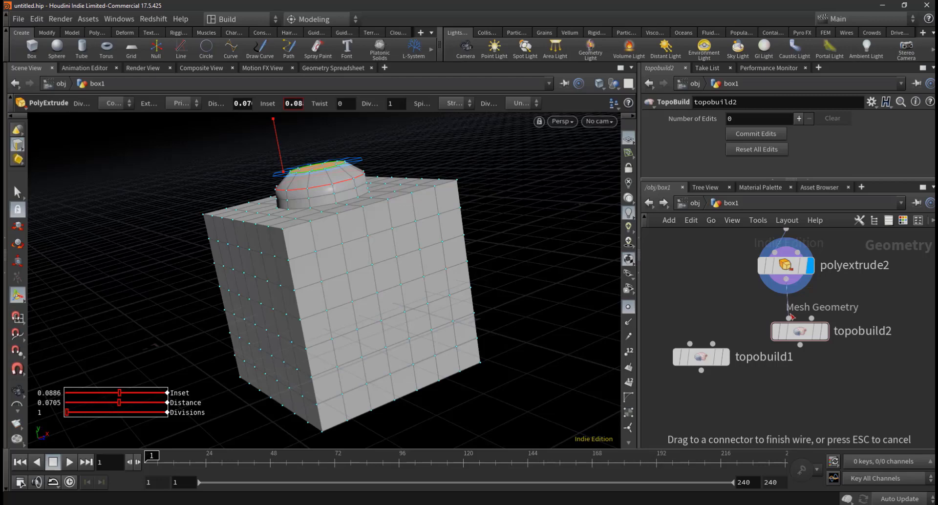
click(790, 318)
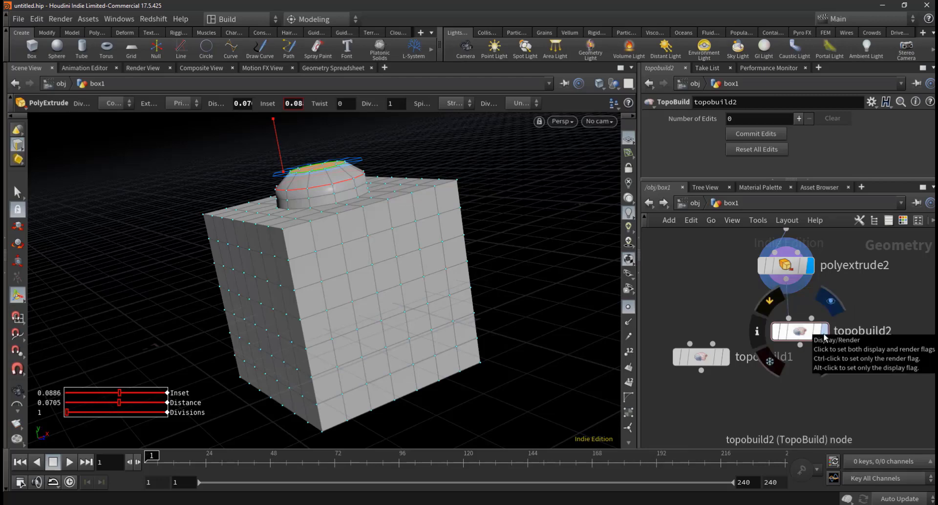
click(825, 332)
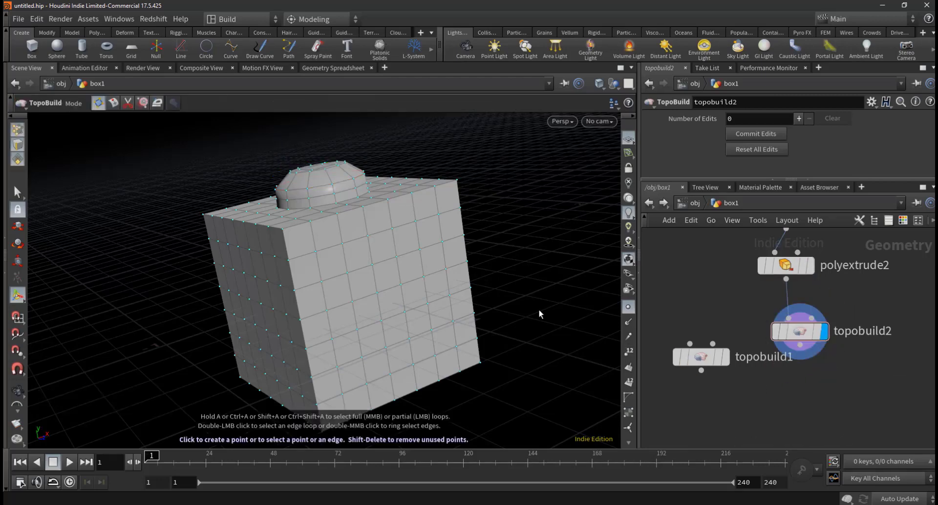
key(Escape)
drag(489, 287, 455, 267)
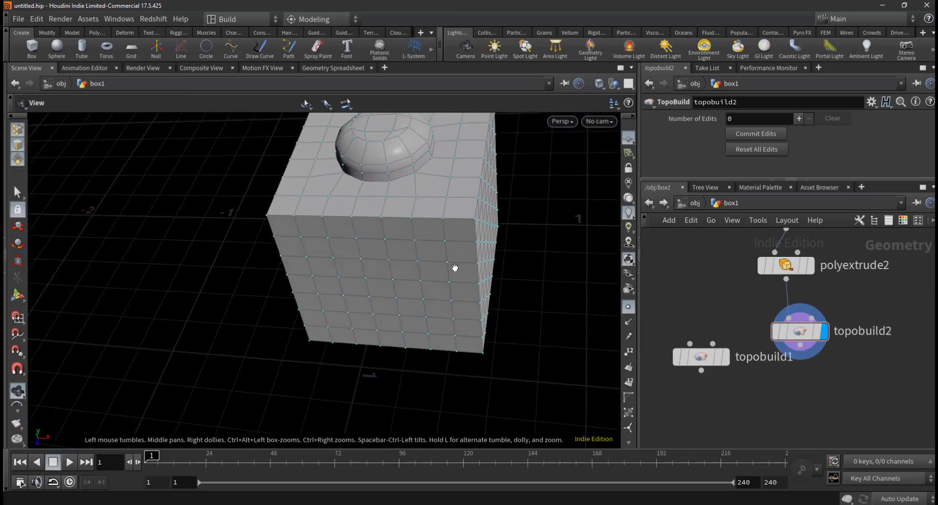
Step: Place topobuild2 beside topobuild1, compare displays, then nudge a top-face edge inward
key(Return)
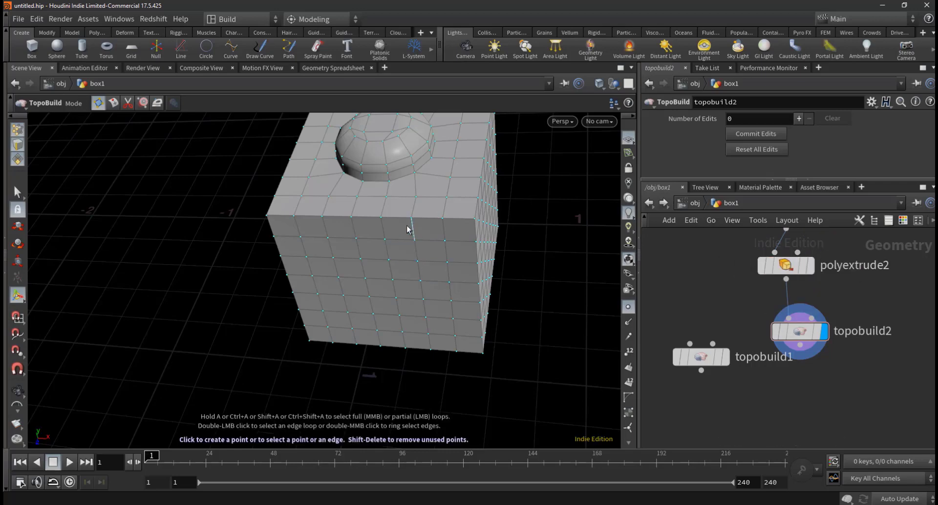
drag(799, 332, 813, 358)
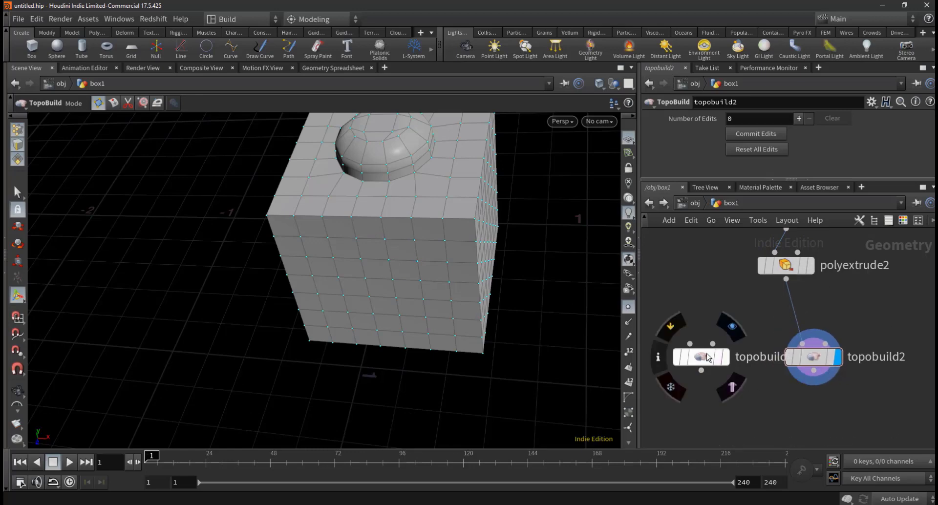
click(726, 357)
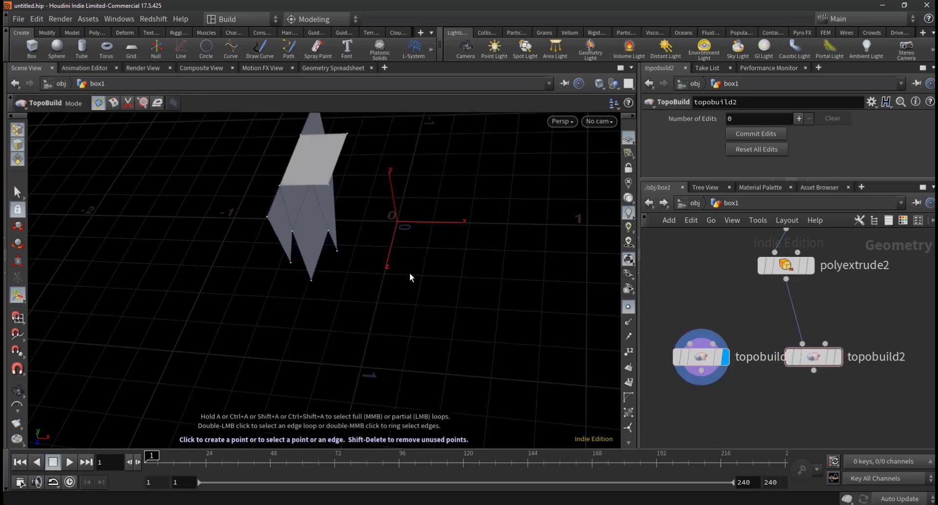
key(Escape)
mouse_move(371, 240)
mouse_down()
mouse_move(411, 272)
mouse_move(412, 290)
mouse_move(342, 273)
mouse_move(232, 224)
mouse_move(321, 277)
mouse_move(299, 249)
mouse_move(308, 268)
mouse_up()
key(Return)
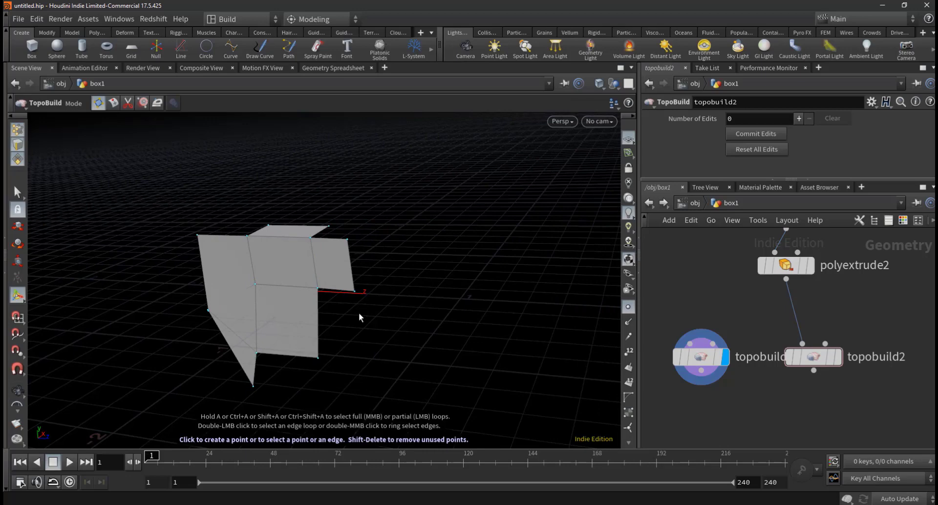
click(837, 357)
drag(506, 325, 506, 345)
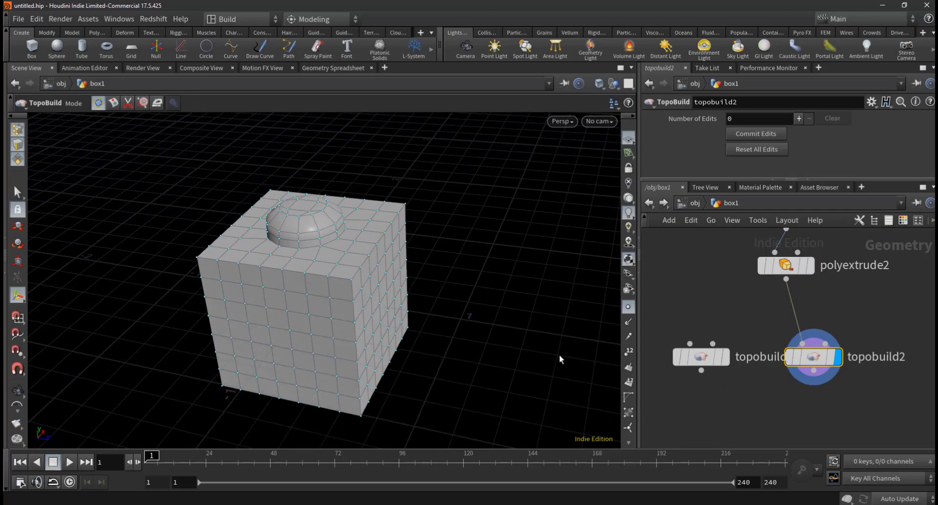
drag(296, 275, 295, 277)
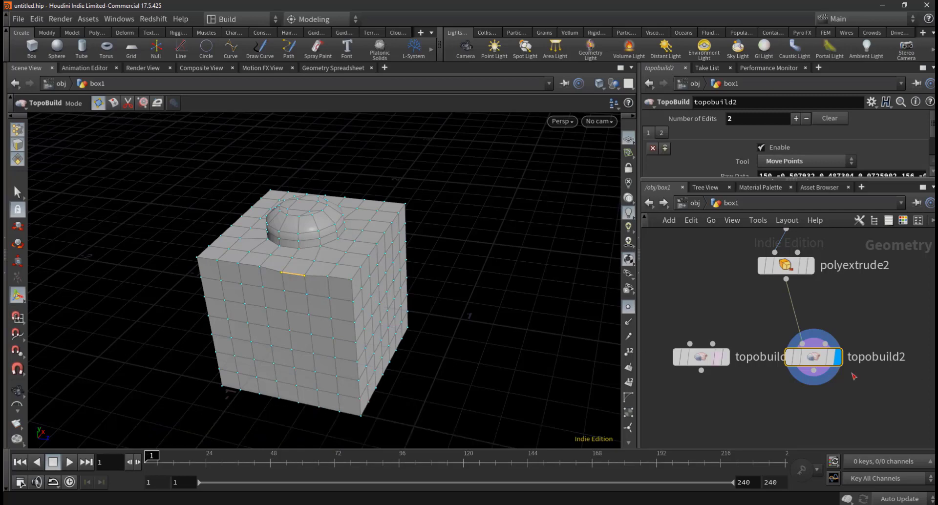
Step: Raise box1's Axis Divisions from 8 to 33, then reselect topobuild2
scroll(781, 274, down, 3)
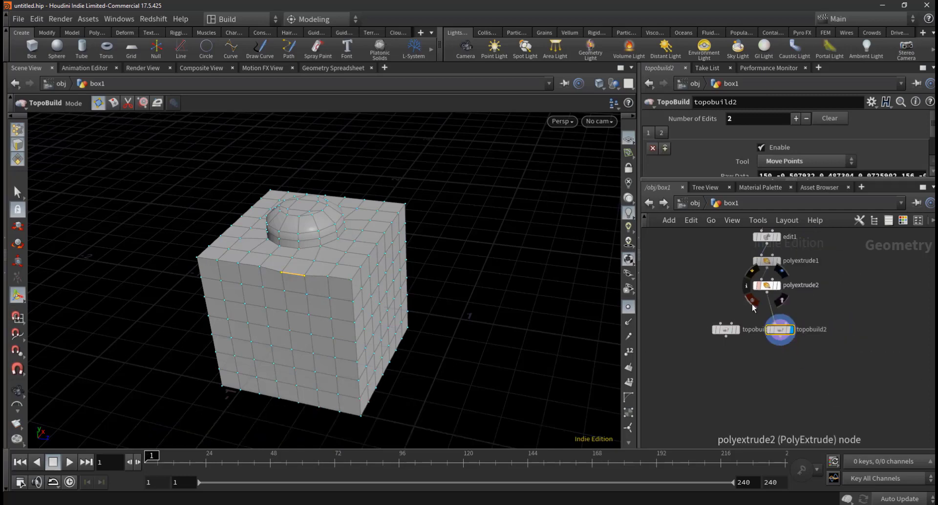
scroll(747, 372, up, 2)
click(742, 316)
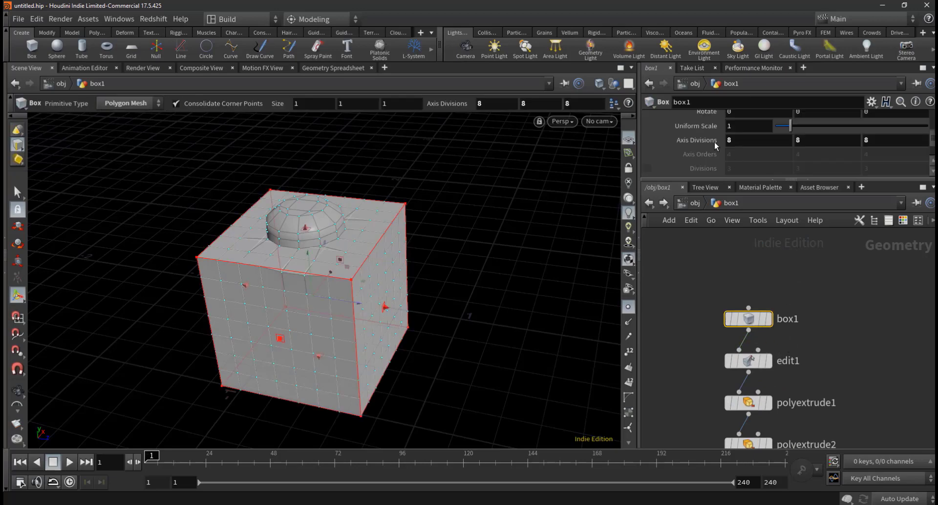
middle_drag(696, 151, 700, 176)
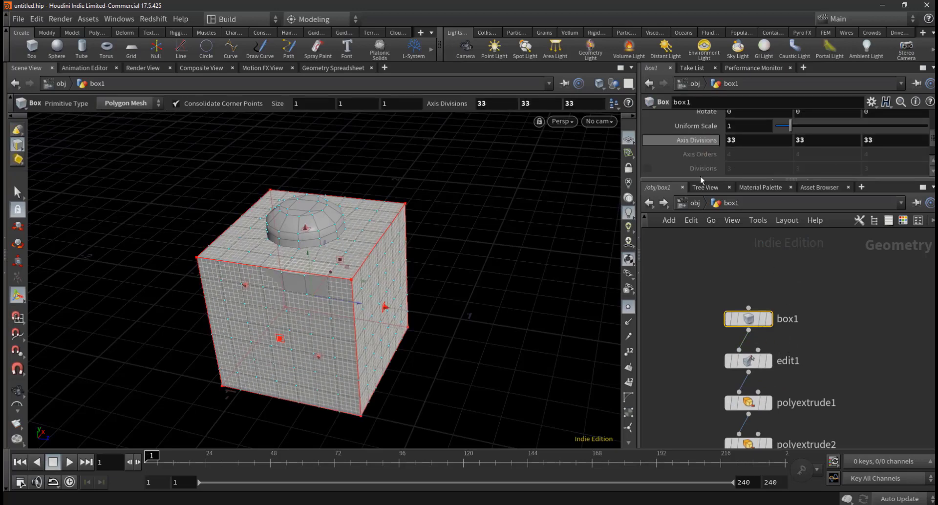
scroll(799, 393, down, 2)
scroll(750, 420, up, 2)
click(746, 343)
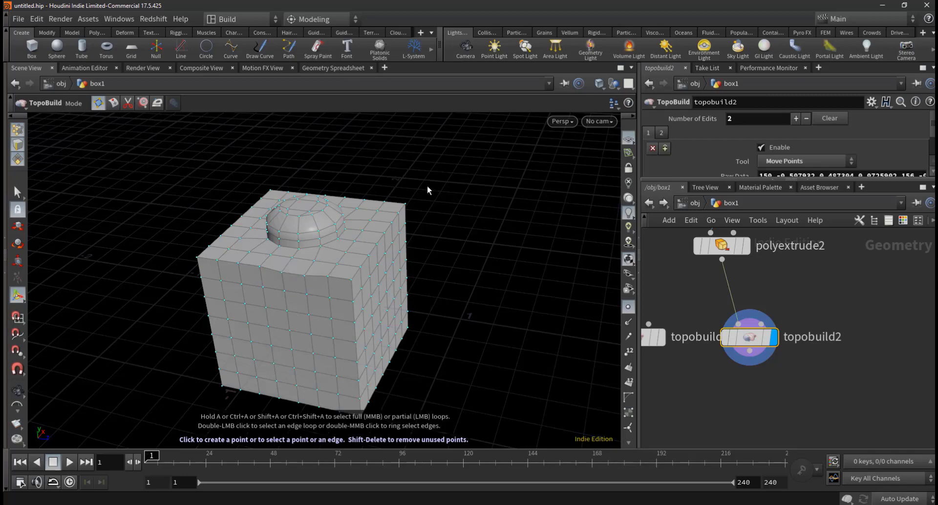
middle_drag(789, 280, 795, 304)
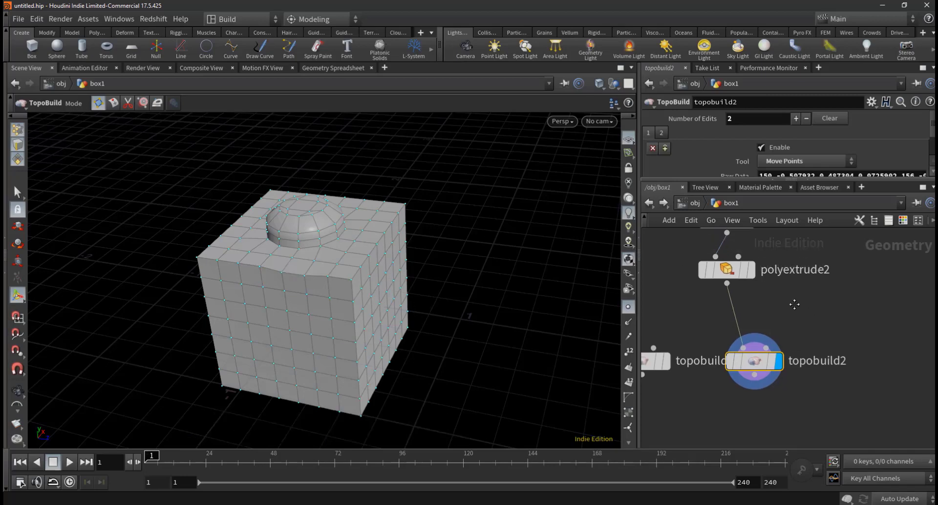
mouse_move(749, 337)
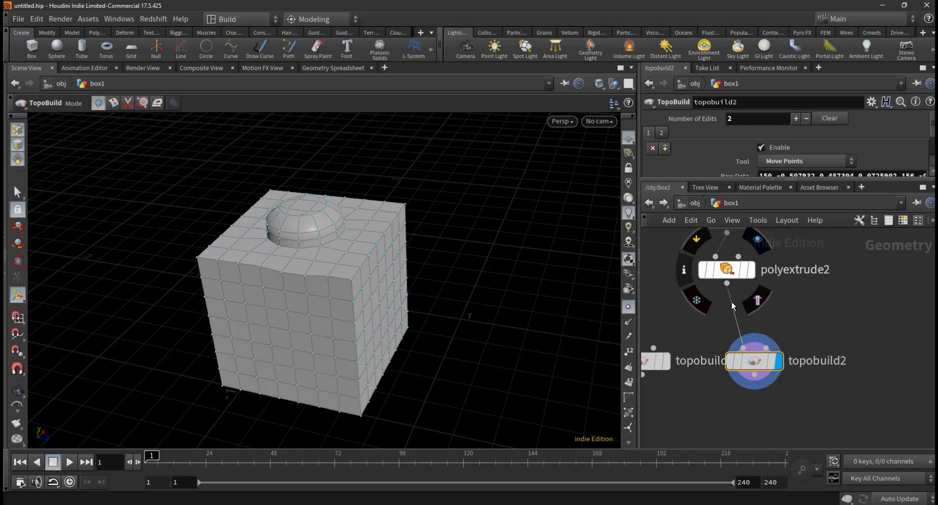
click(756, 364)
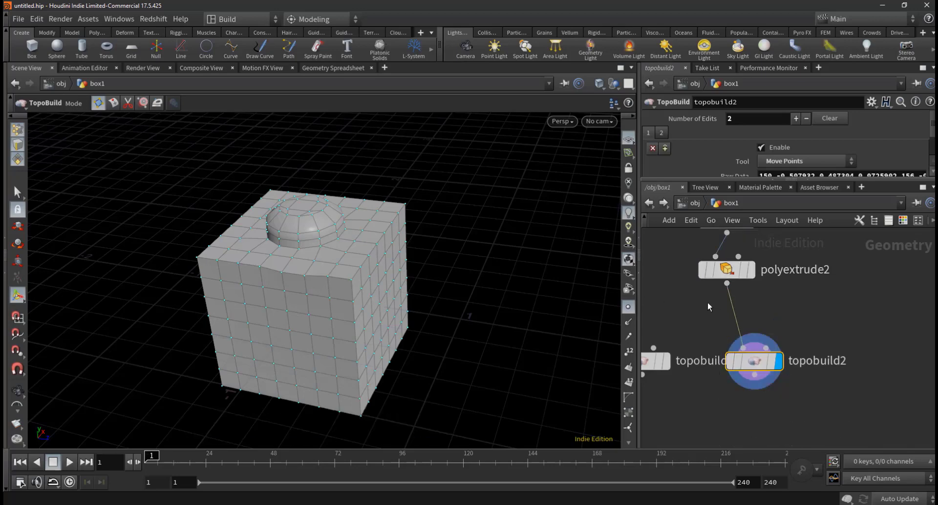
drag(756, 363, 858, 373)
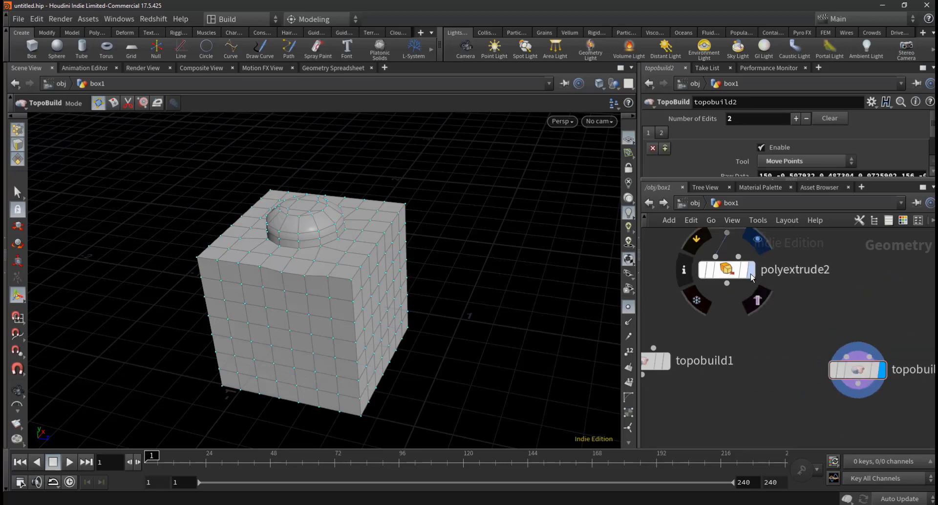
click(726, 269)
click(857, 369)
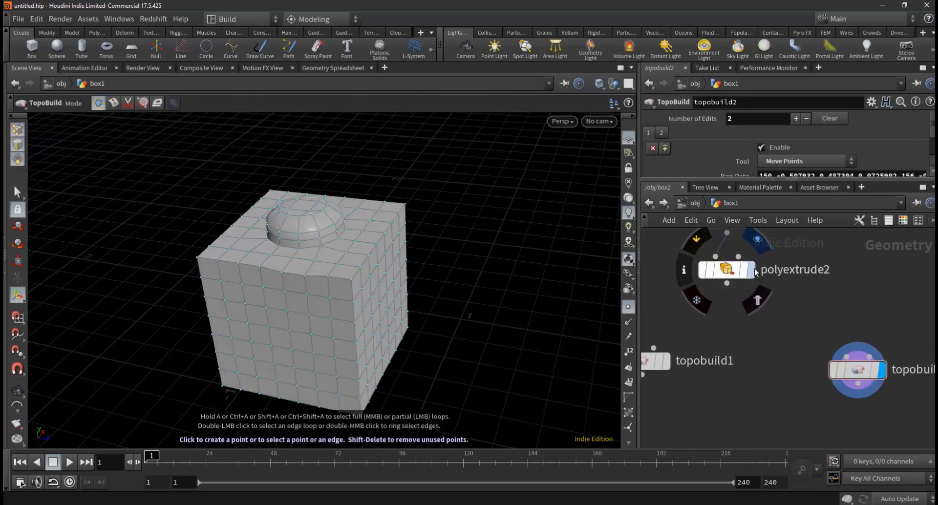
click(726, 269)
drag(857, 384, 832, 401)
key(Escape)
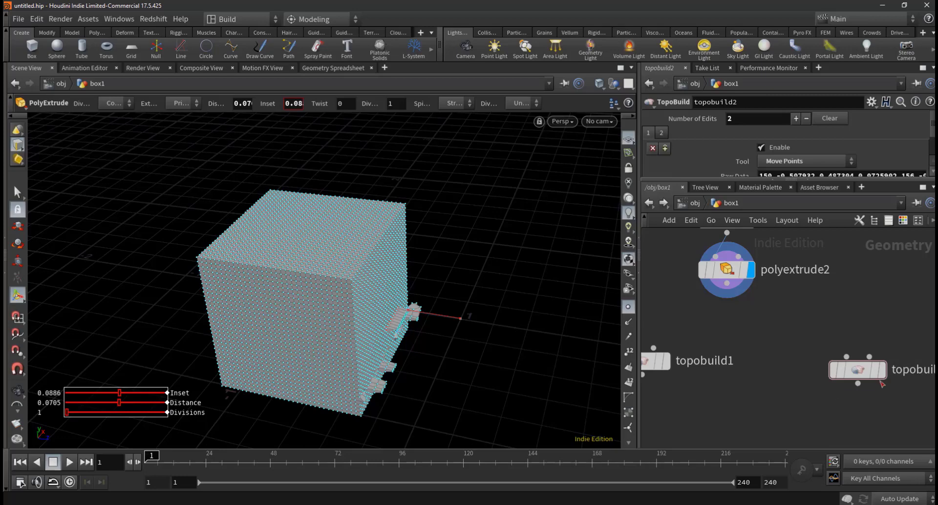
key(ctrl+z)
key(ctrl+z)
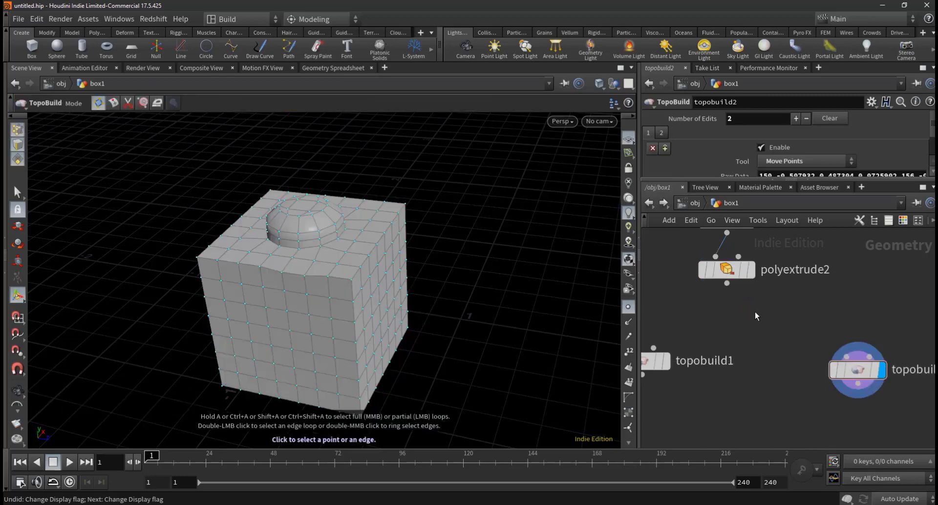
key(ctrl+shift+z)
key(ctrl+z)
key(ctrl+z)
key(ctrl+z)
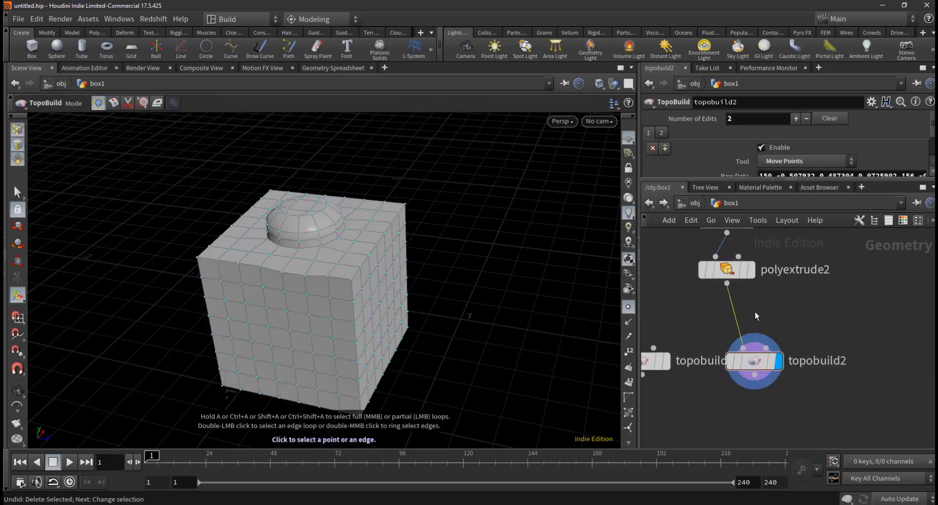
key(h)
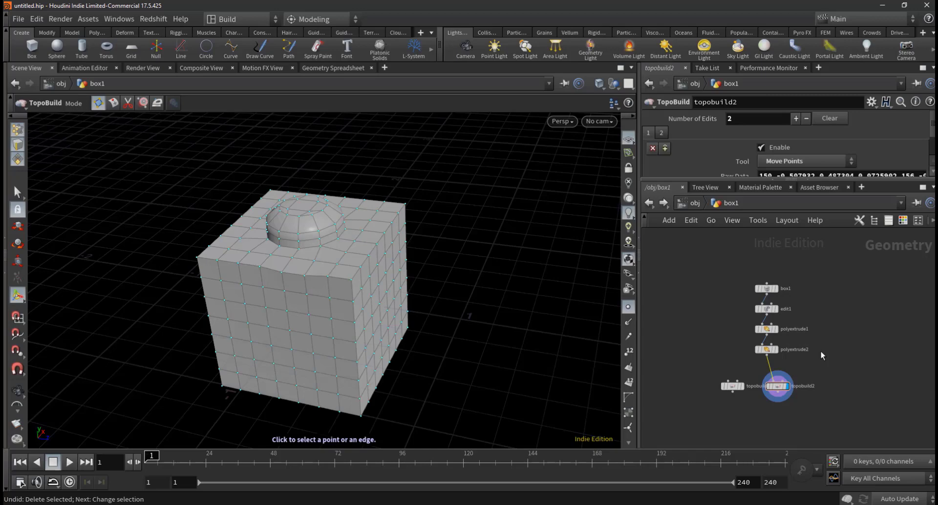
Step: Select topobuild2 and disconnect polyextrude2 from its input
scroll(773, 389, up, 3)
scroll(799, 367, up, 2)
scroll(781, 350, up, 2)
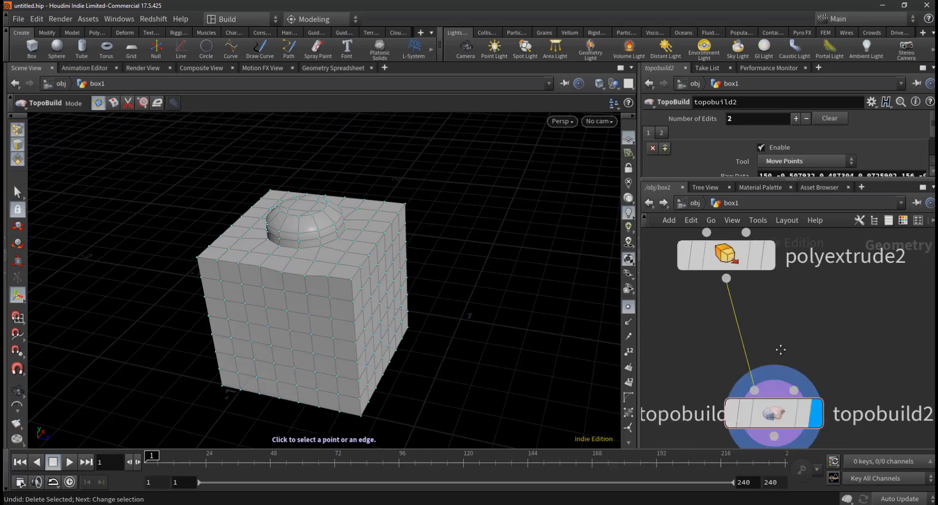
middle_drag(780, 350, 782, 308)
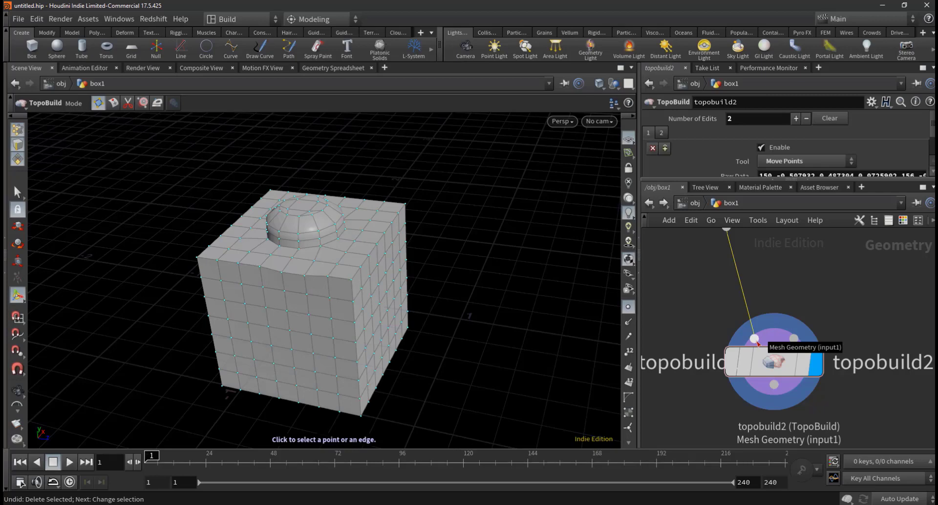
scroll(757, 344, down, 3)
scroll(737, 307, down, 2)
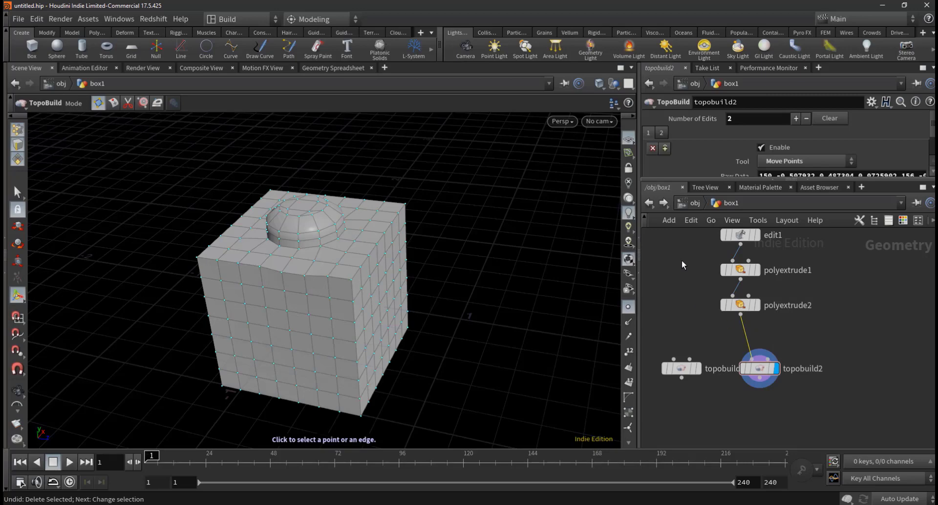
click(759, 368)
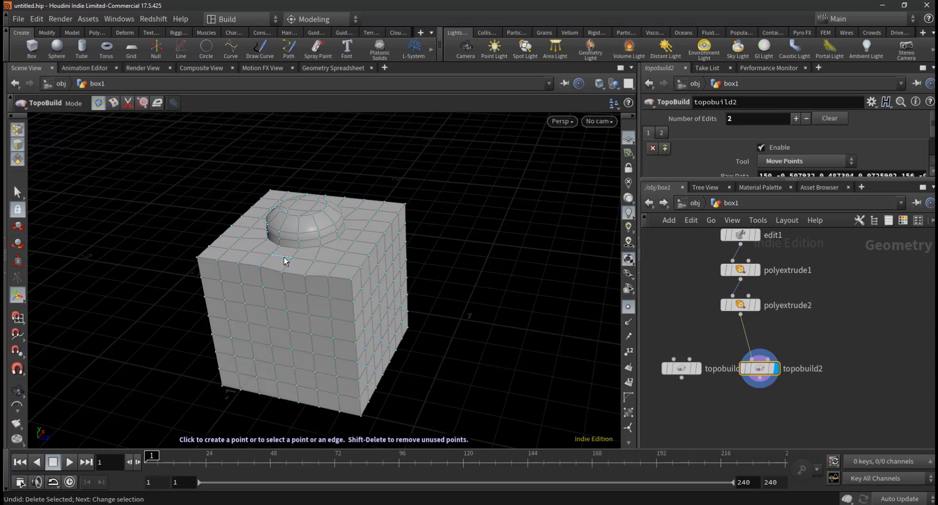
scroll(761, 343, up, 3)
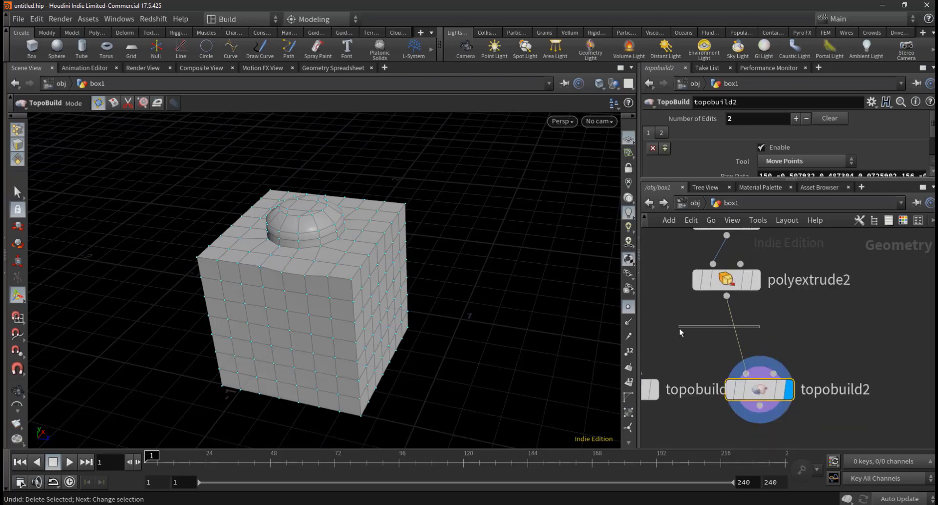
key(Delete)
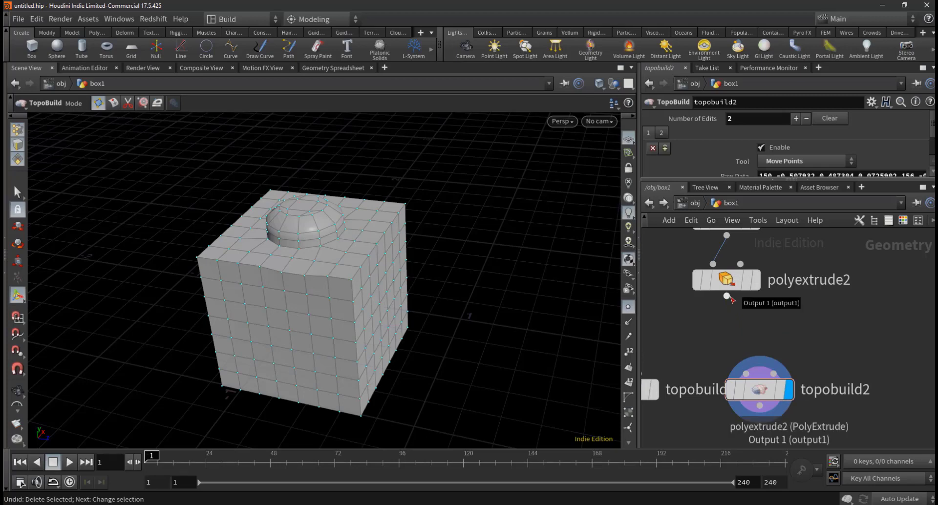
Step: Wire polyextrude2 into topobuild2's Template Geometry input and view the gridded domed cube up close
drag(726, 296, 746, 373)
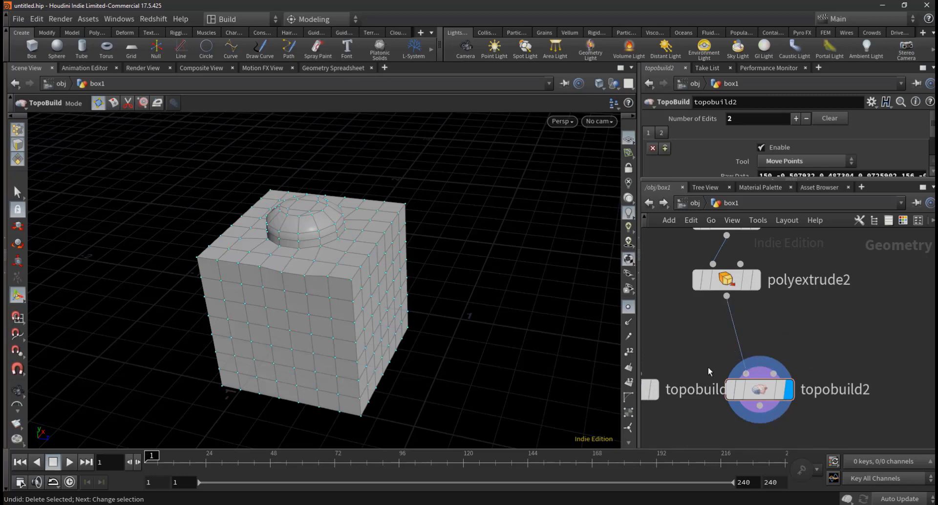
scroll(708, 368, down, 3)
scroll(810, 323, up, 4)
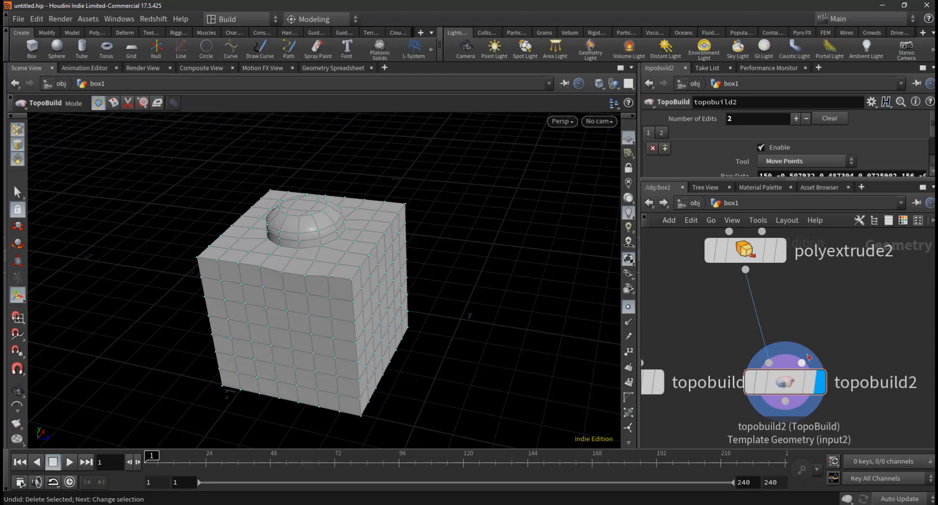
click(769, 361)
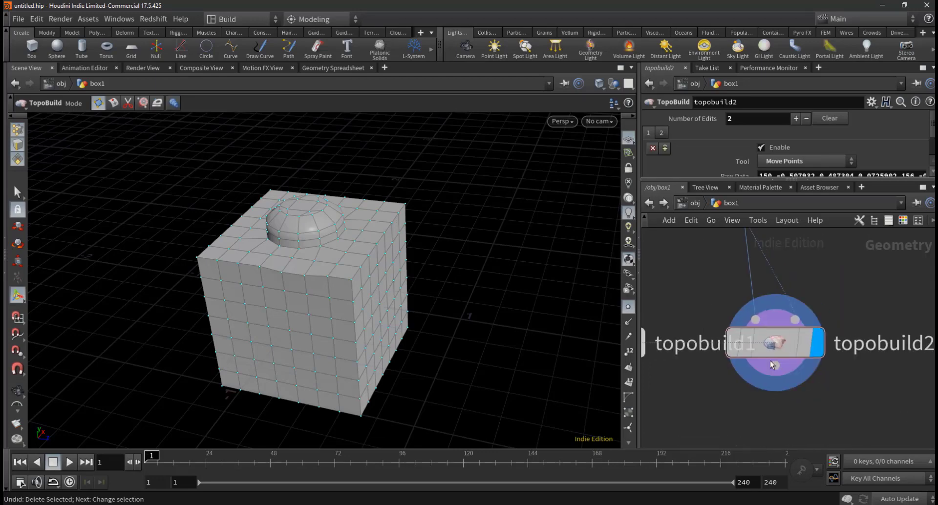
scroll(811, 330, up, 2)
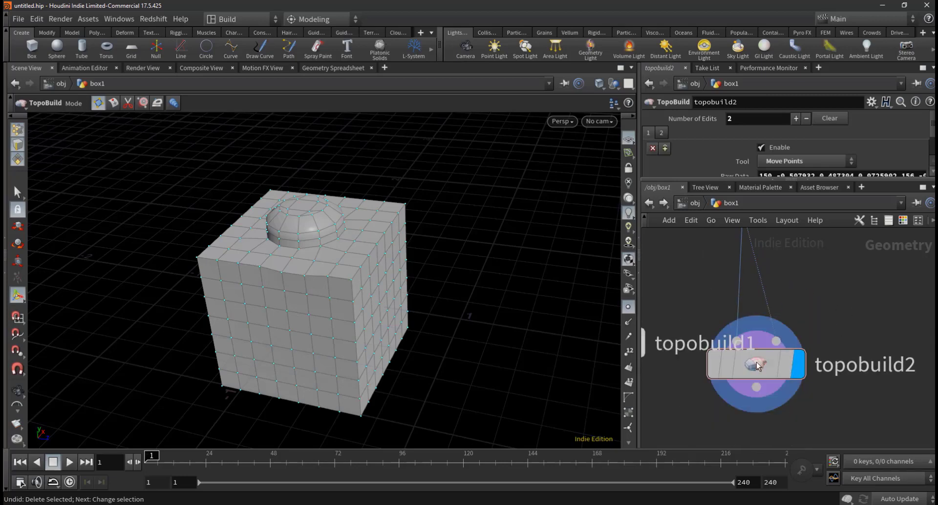
mouse_move(342, 304)
mouse_down()
mouse_move(291, 283)
mouse_move(283, 218)
mouse_move(279, 293)
mouse_up()
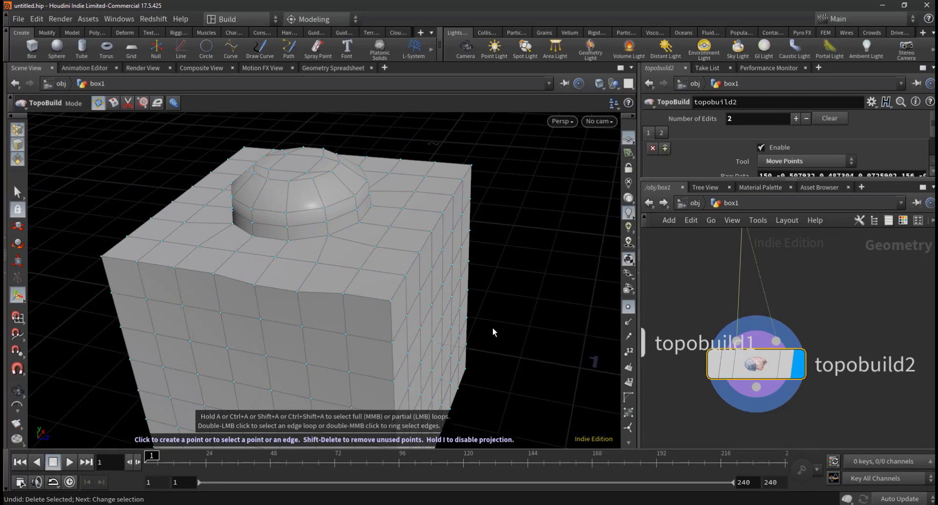
Step: Select an edge on the cube's front face and undo the last point edit
mouse_move(310, 300)
mouse_down()
mouse_move(293, 314)
mouse_move(318, 272)
mouse_move(273, 287)
mouse_move(285, 286)
mouse_move(256, 305)
mouse_move(316, 318)
mouse_move(370, 293)
mouse_move(235, 393)
mouse_move(370, 389)
mouse_move(334, 372)
mouse_move(220, 372)
mouse_move(256, 380)
mouse_up()
click(307, 276)
key(ctrl+z)
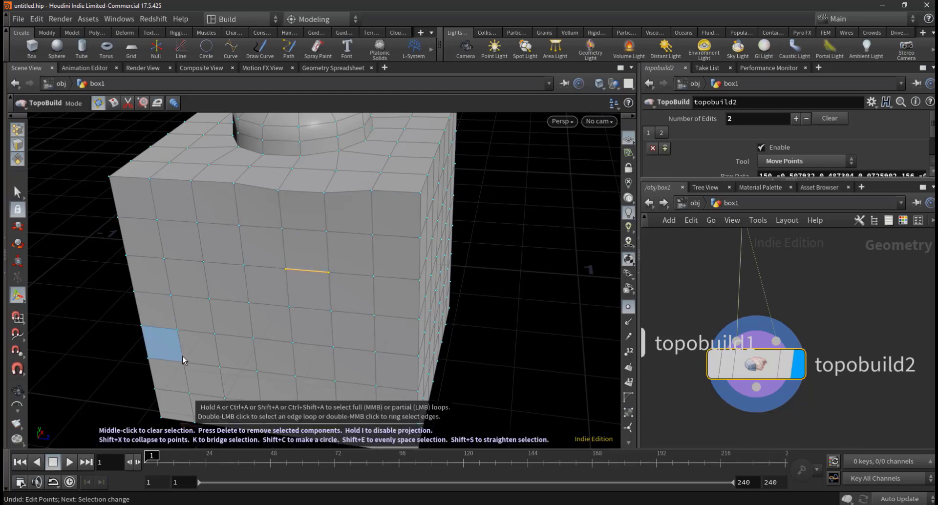
Step: Turn on polyextrude2's template flag to overlay it as a wireframe reference
middle_drag(471, 295, 473, 278)
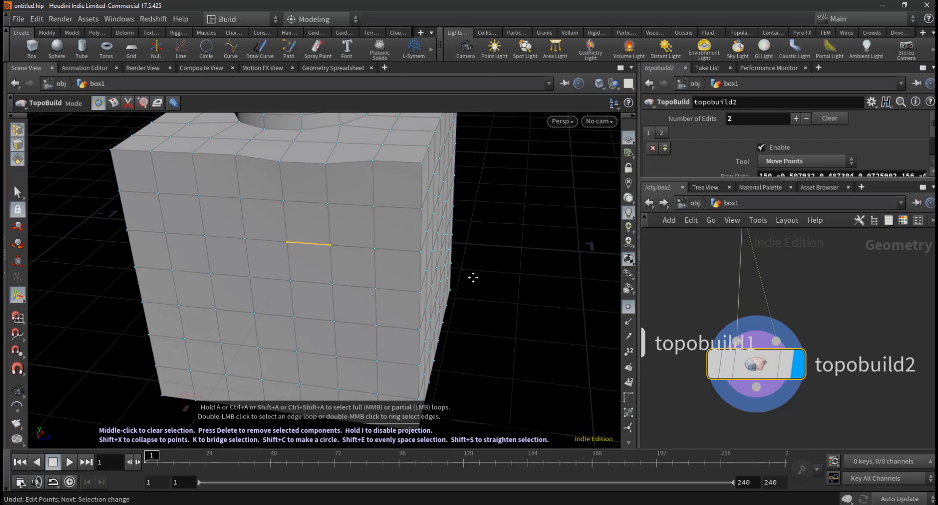
scroll(670, 292, down, 2)
middle_drag(782, 244, 782, 322)
click(776, 324)
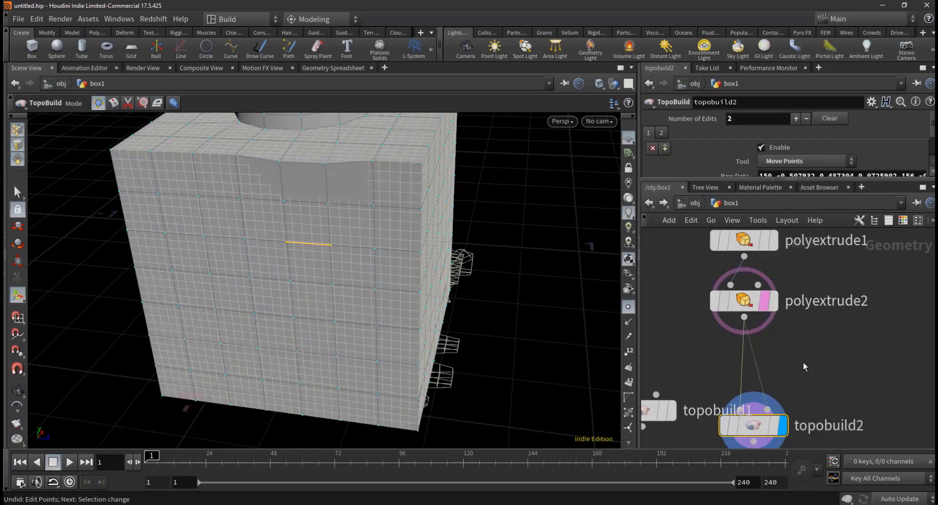
Step: Turn off polyextrude2's template flag, undo the stray point pull, and reconnect topobuild2's template input
middle_drag(804, 366, 798, 337)
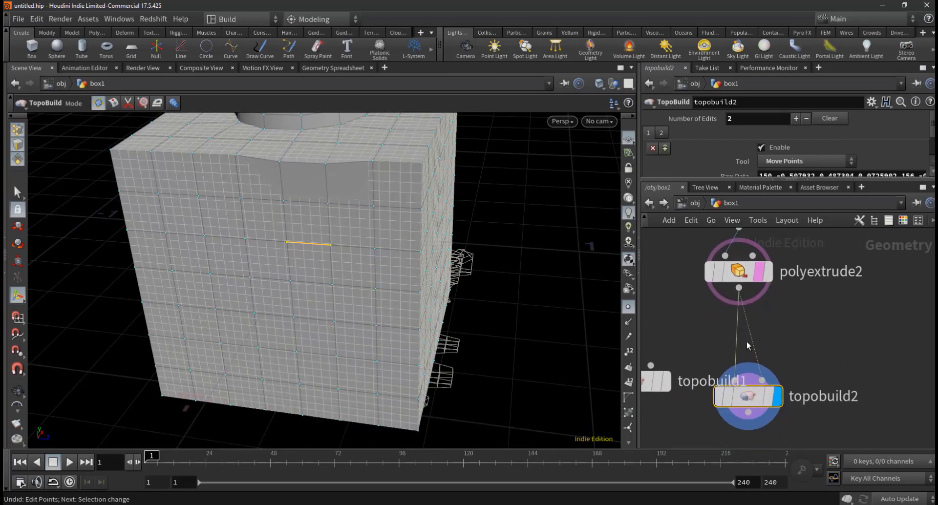
click(760, 273)
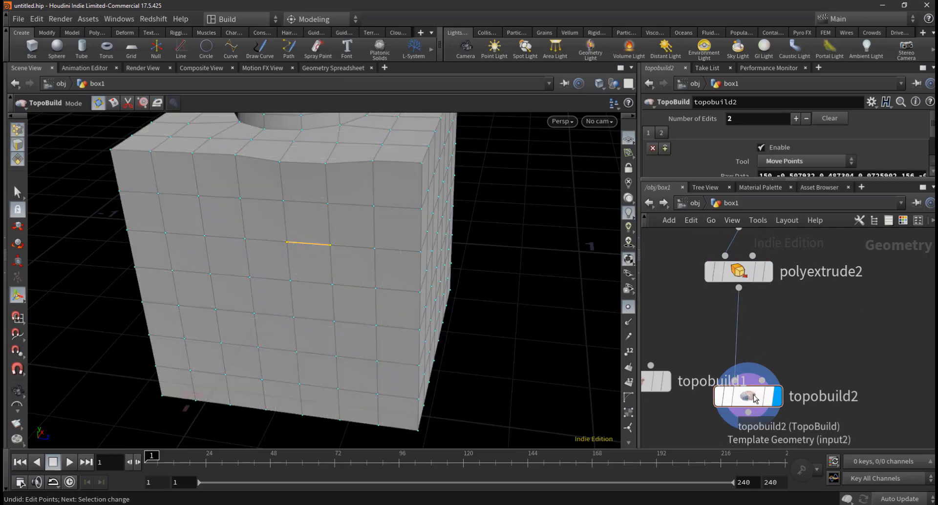
mouse_move(319, 272)
alt+mouse_down()
mouse_move(293, 272)
mouse_move(212, 316)
mouse_move(302, 308)
mouse_move(360, 317)
mouse_move(480, 307)
mouse_move(507, 293)
alt+mouse_up()
key(ctrl+z)
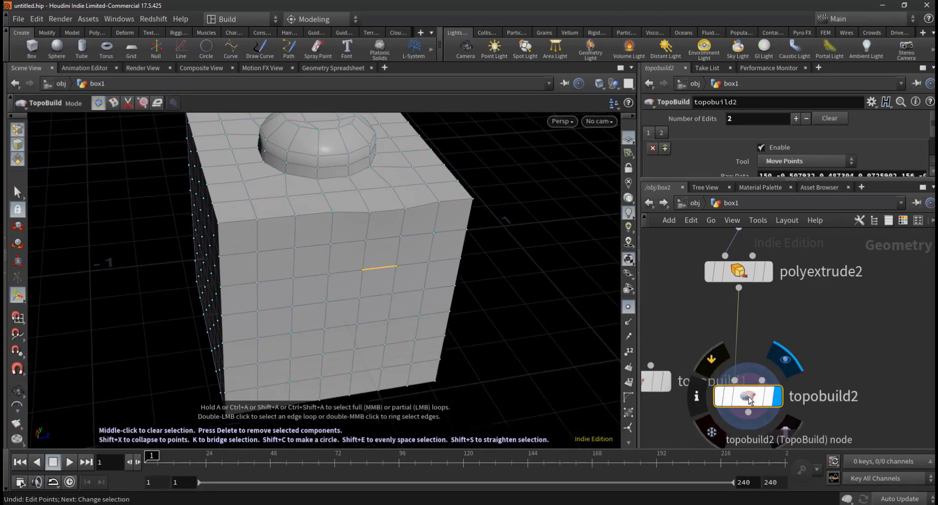
drag(738, 384, 796, 355)
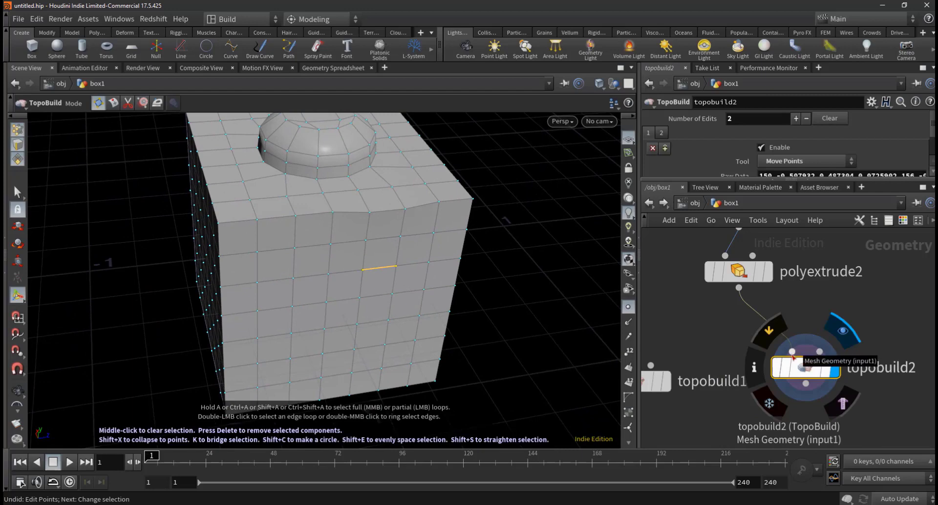
click(837, 338)
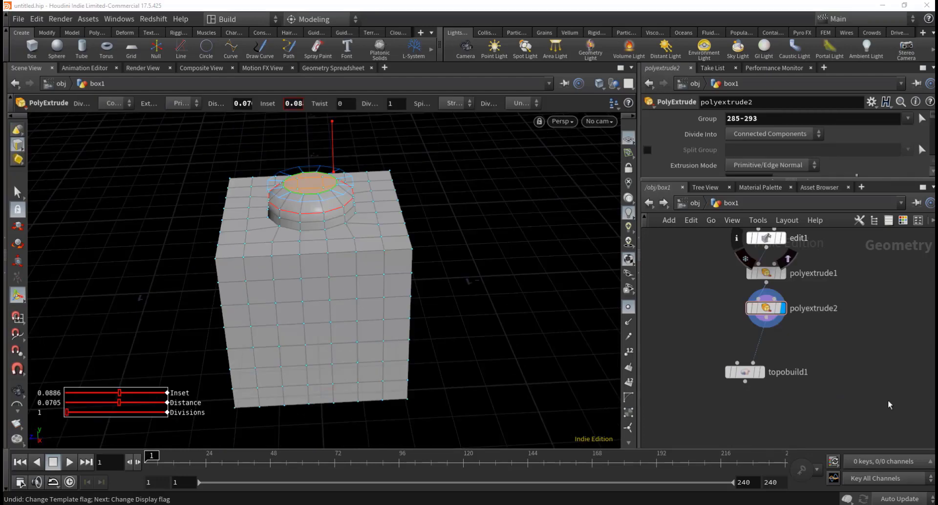
Step: Replace topobuild1 with a new TopoBuild node using polyextrude2 as template, and display it
drag(845, 367, 717, 398)
key(Delete)
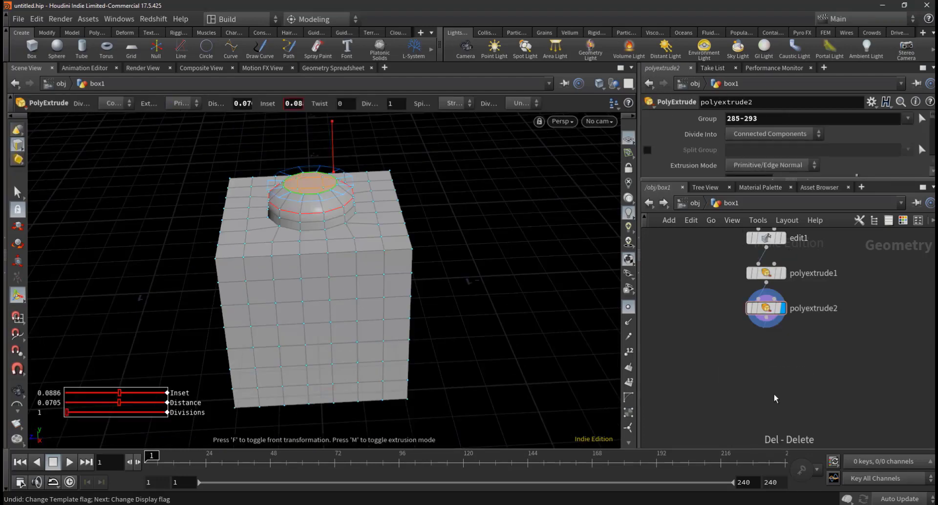
key(Tab)
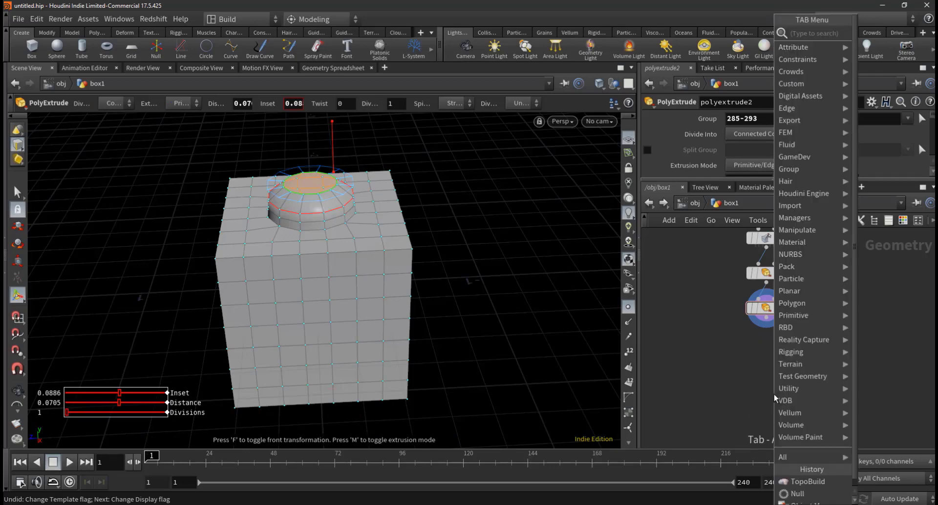
text(to)
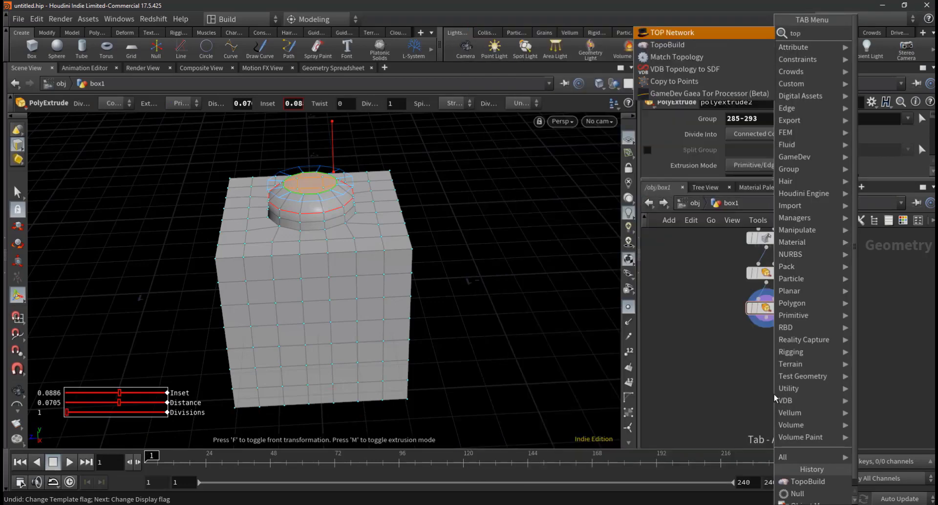
text(p)
key(Return)
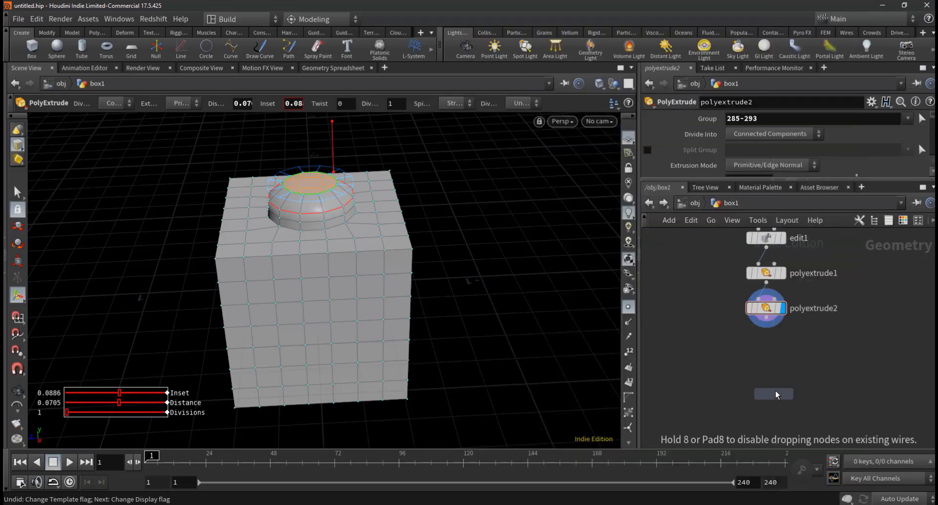
click(765, 373)
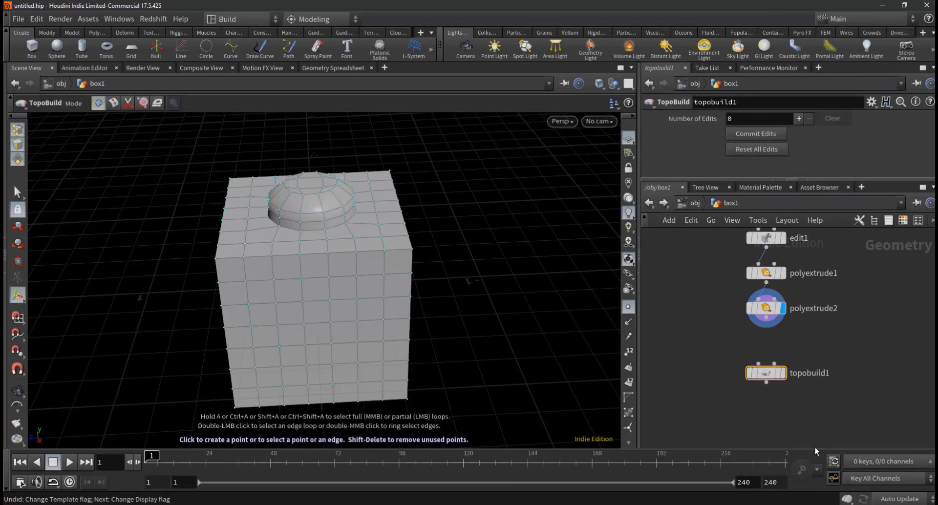
drag(766, 318, 774, 363)
click(782, 373)
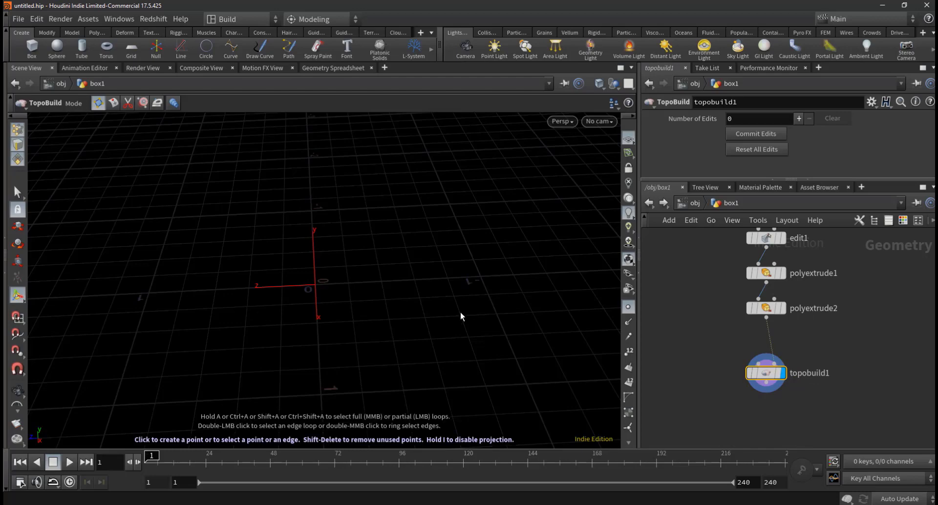
mouse_move(766, 308)
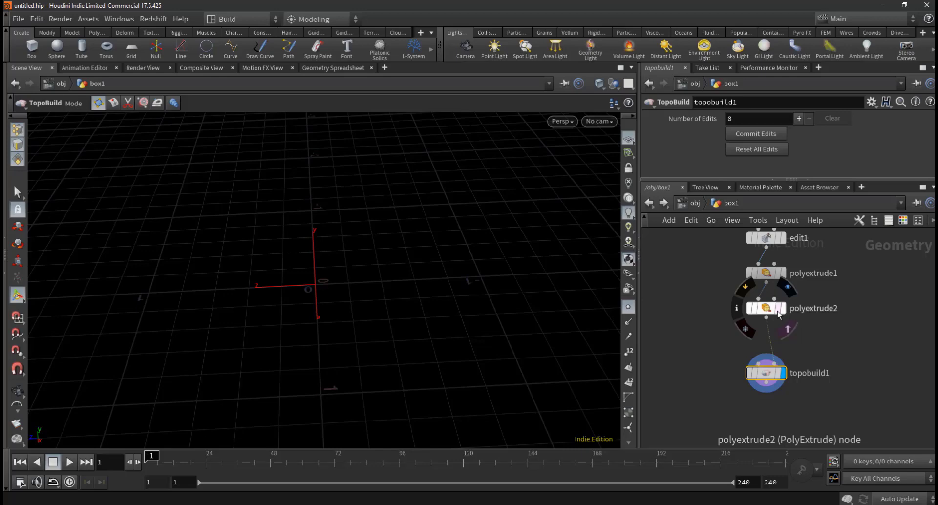
Step: Template polyextrude2 as a white wireframe, nudge topobuild1 left, and orbit around the box
click(778, 310)
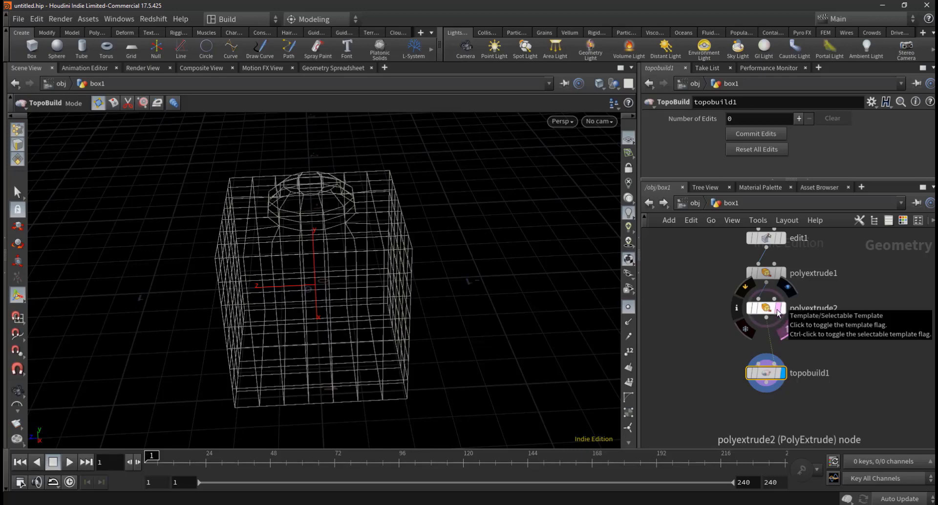
drag(765, 374, 753, 374)
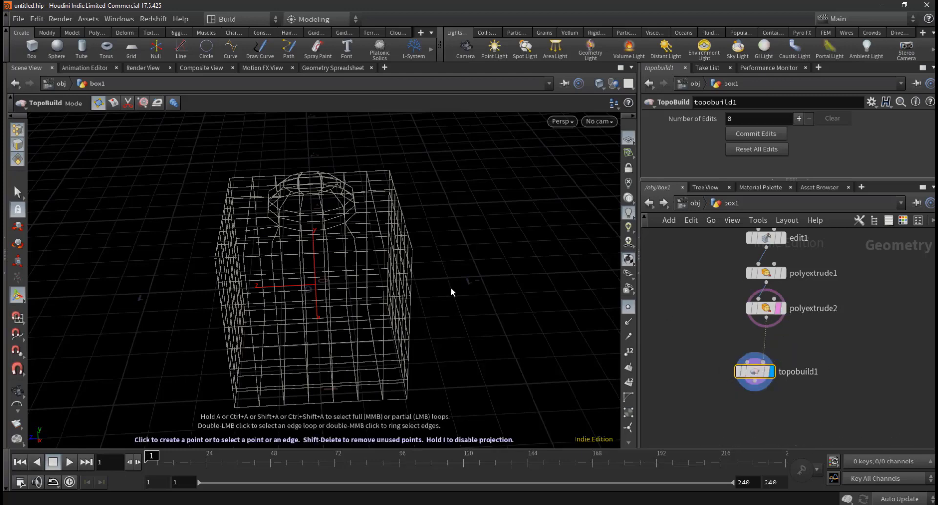
mouse_move(441, 226)
mouse_down()
mouse_move(433, 258)
mouse_move(385, 276)
mouse_move(381, 195)
mouse_move(401, 257)
mouse_move(386, 283)
mouse_move(377, 174)
mouse_move(396, 270)
mouse_move(497, 282)
mouse_move(500, 247)
mouse_move(368, 251)
mouse_move(368, 291)
mouse_move(377, 287)
mouse_move(329, 330)
mouse_move(358, 396)
mouse_move(335, 314)
mouse_move(371, 318)
mouse_up()
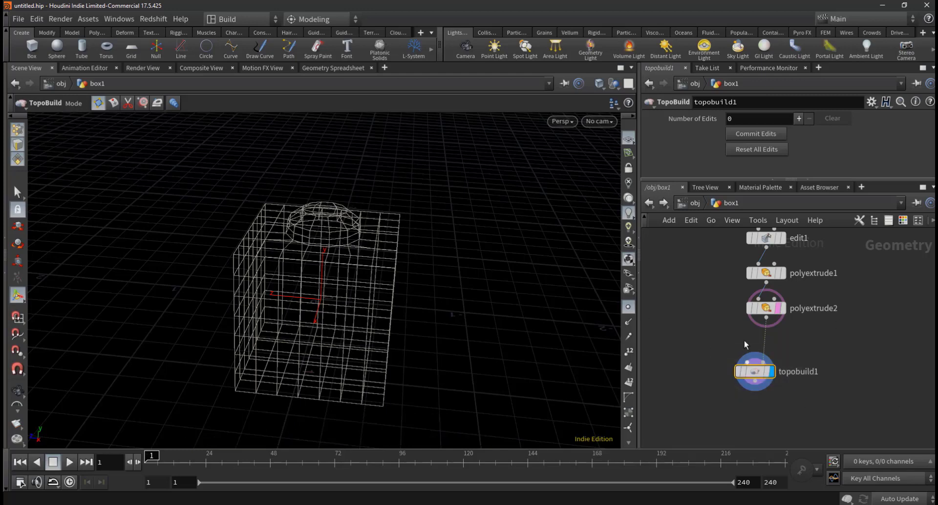
Step: Delete topobuild1 and add a Null node below polyextrude2
key(Delete)
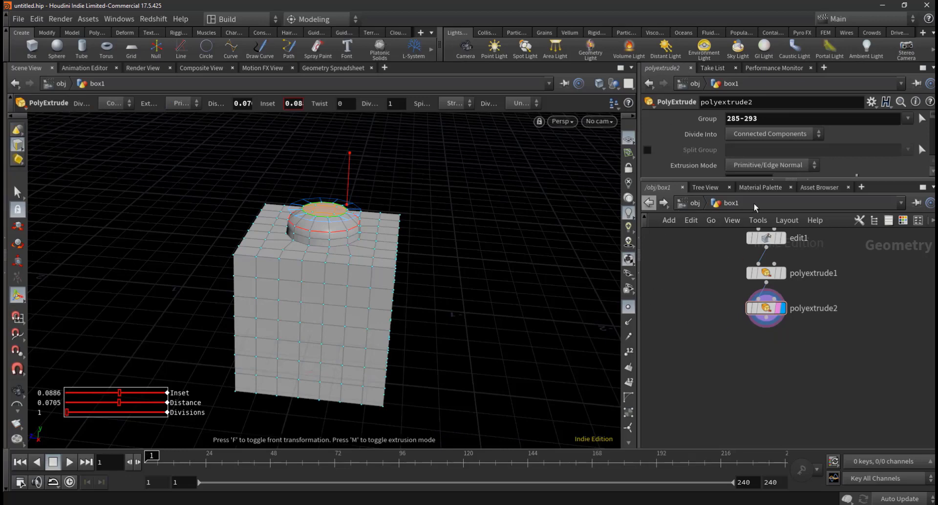
key(Tab)
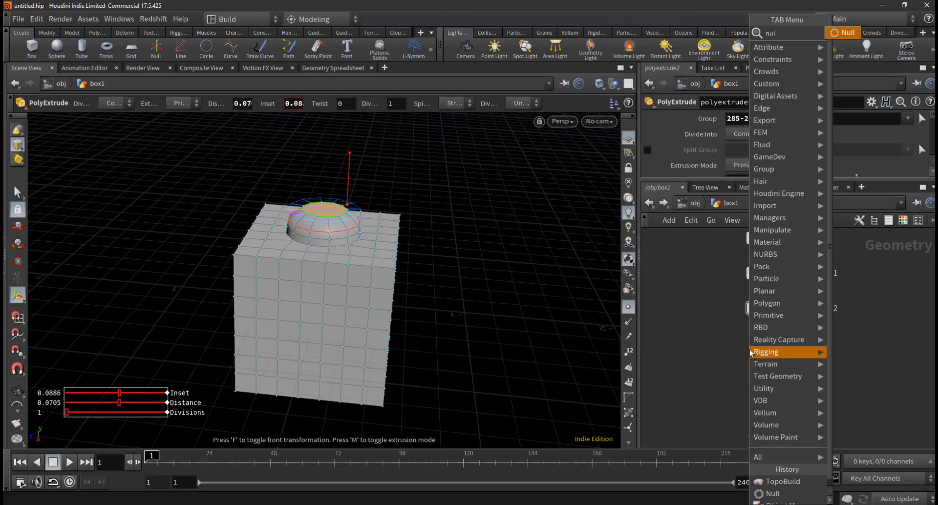
click(772, 493)
click(783, 345)
Step: Rename the Null to 'output' and return to the object-level network
double_click(818, 345)
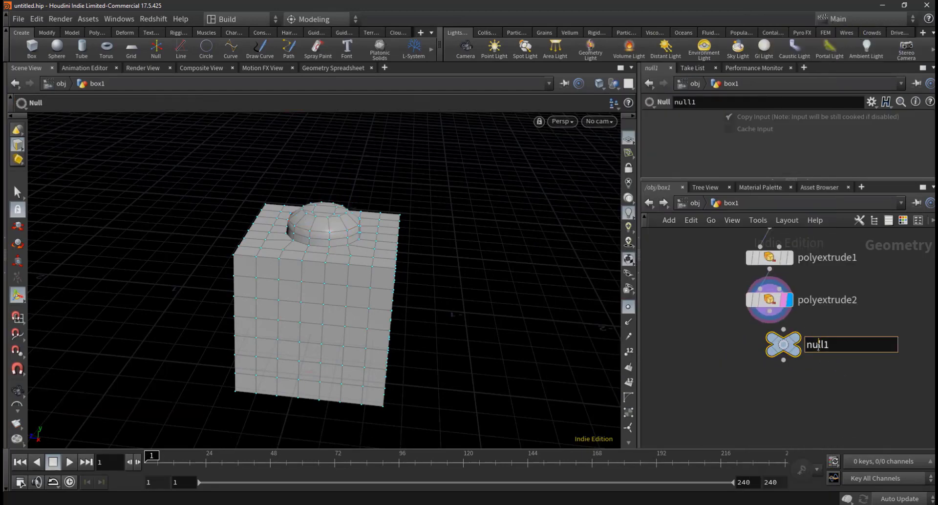
text(outp)
text(ut)
key(Return)
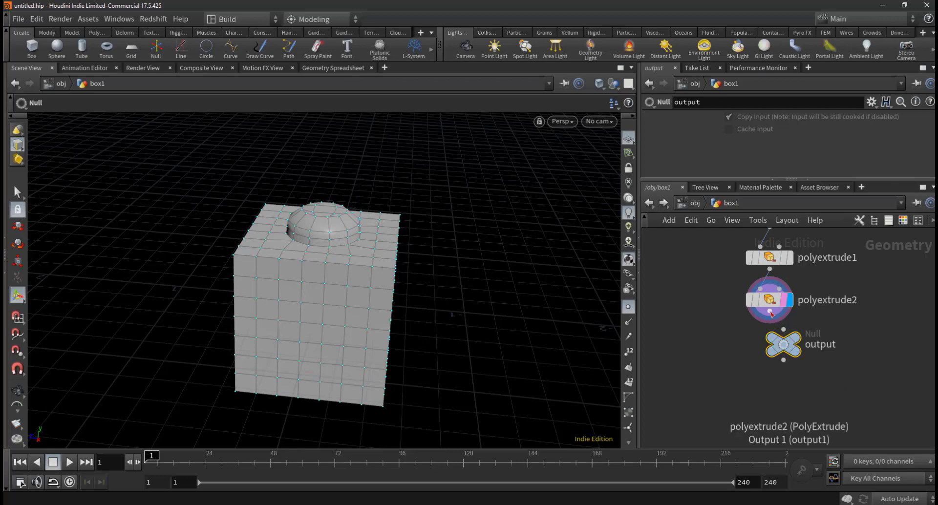
drag(787, 345, 737, 357)
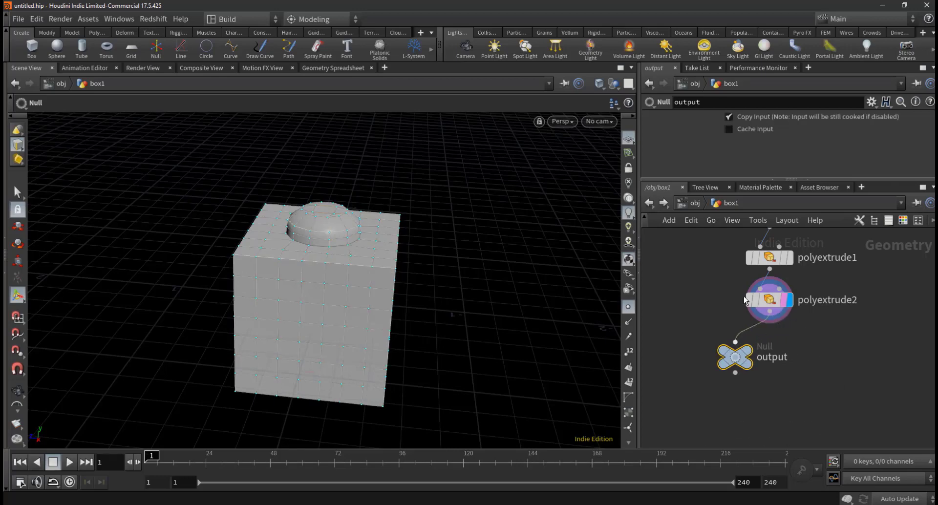
click(691, 202)
middle_drag(702, 411, 784, 381)
Step: Create a new Geometry object geo1 below box1 and dive inside it
scroll(780, 342, up, 2)
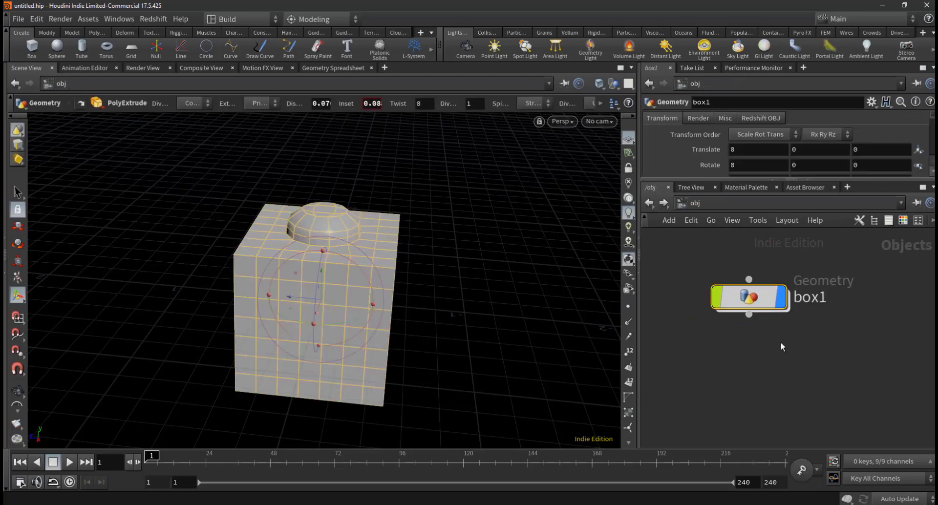
click(776, 334)
key(Tab)
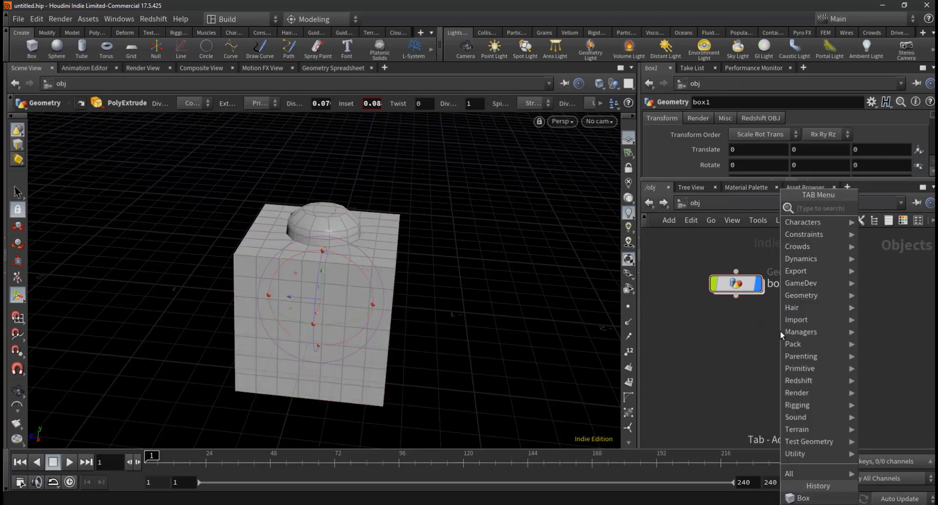
text(ge)
key(Return)
click(774, 372)
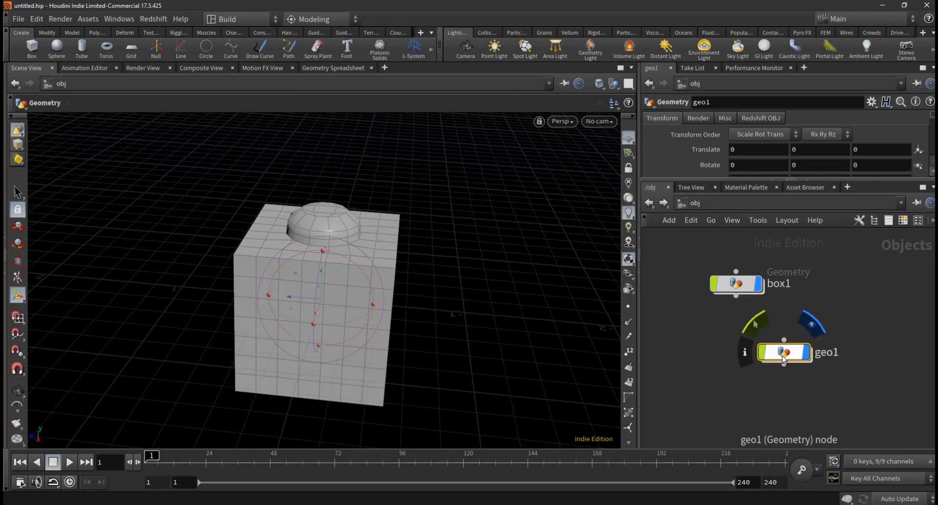
double_click(781, 352)
Step: Add an Object Merge node bringing in /obj/box1/output
key(Tab)
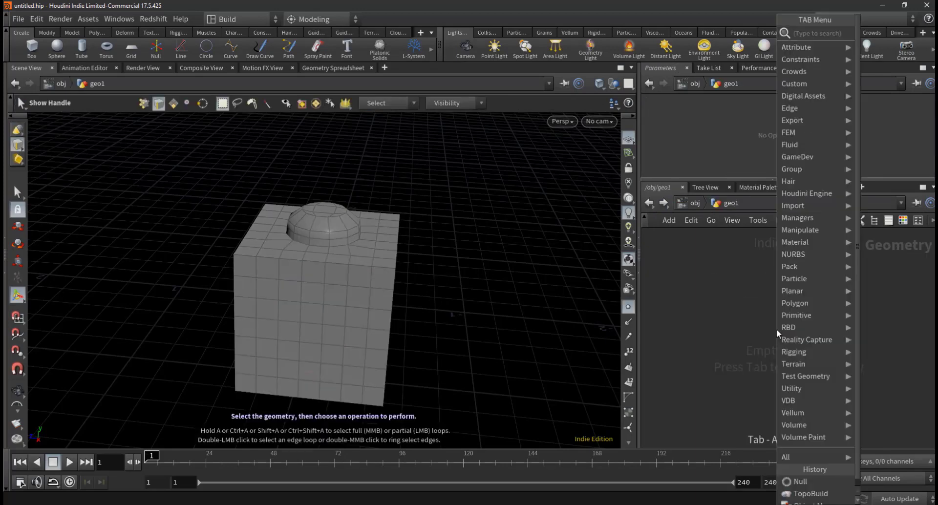
text(objec)
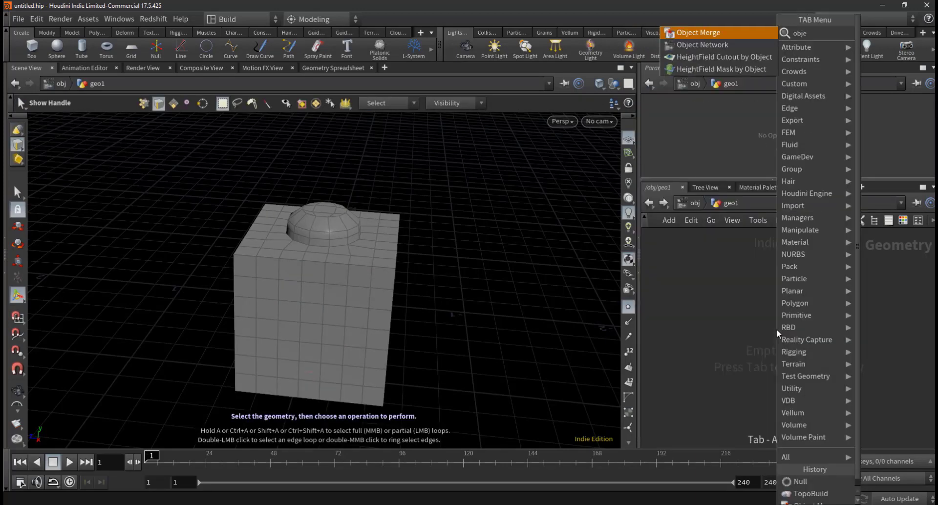
key(Return)
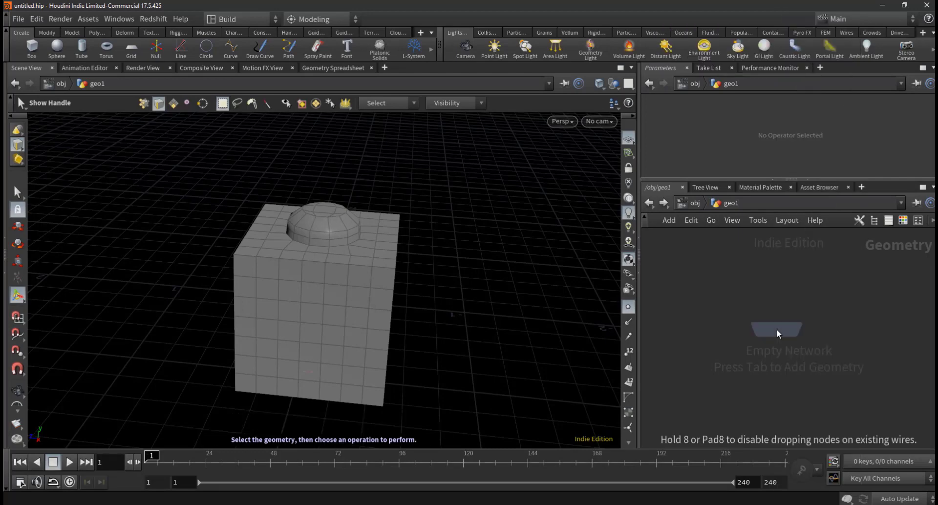
click(776, 330)
click(919, 149)
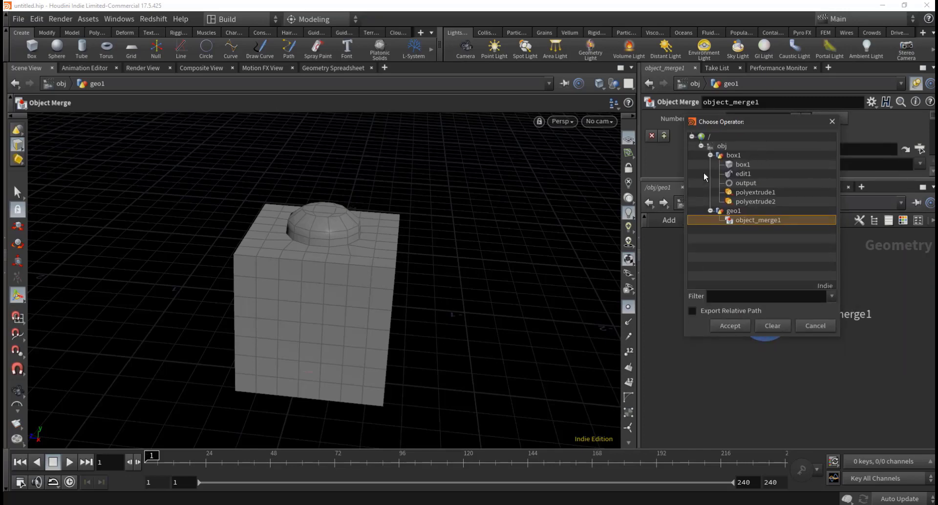
double_click(734, 182)
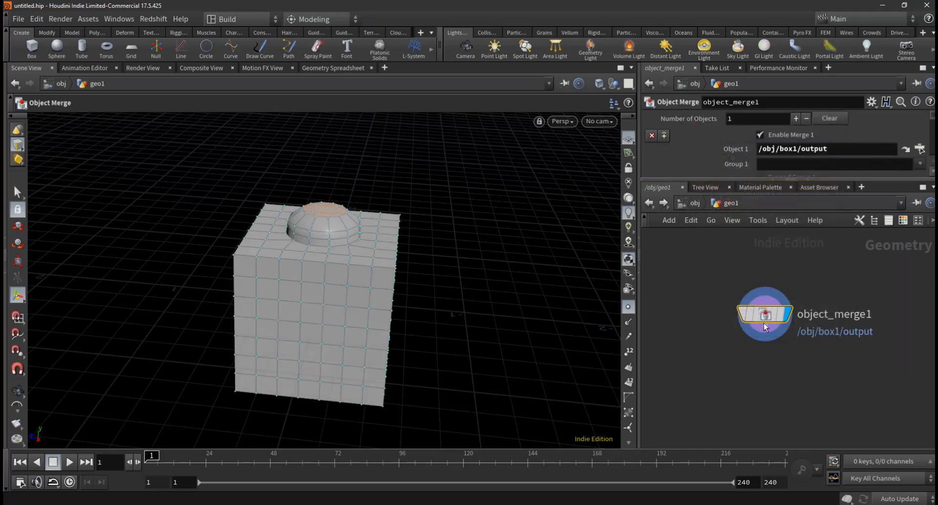
Step: Add a TopoBuild node fed by object_merge1, then return to object level
key(Tab)
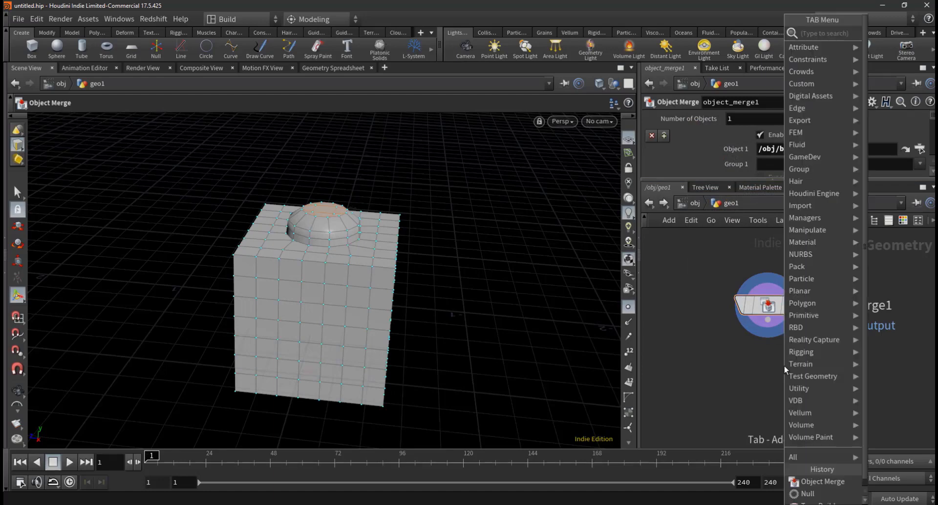
text(to)
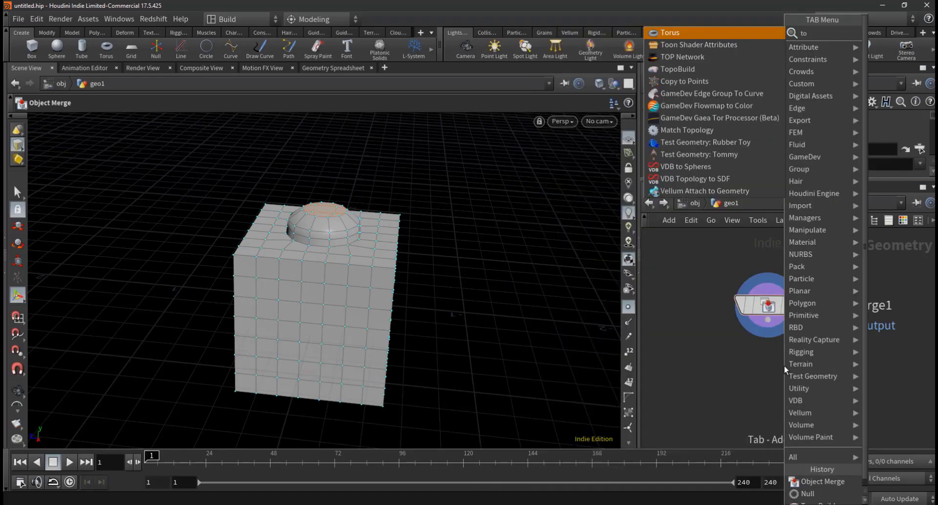
key(Down)
key(Down)
key(Down)
key(Return)
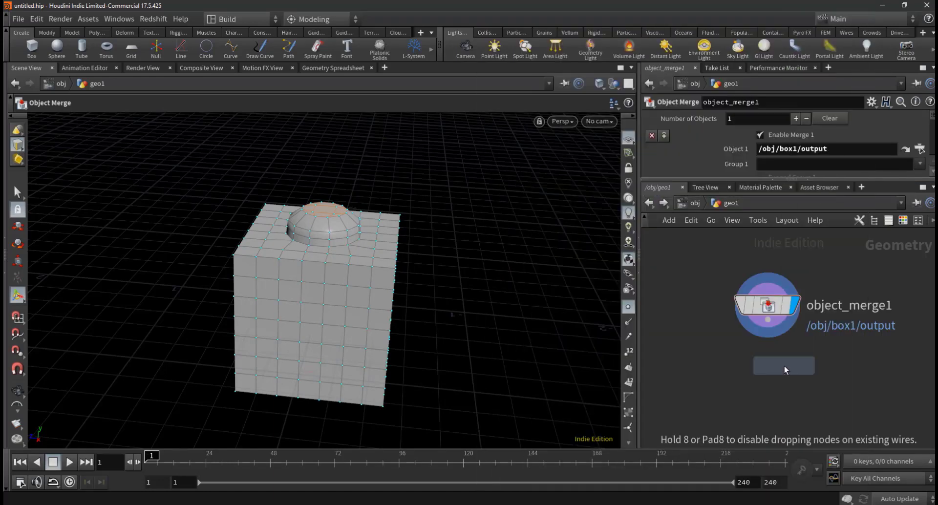
click(731, 414)
drag(768, 320, 697, 388)
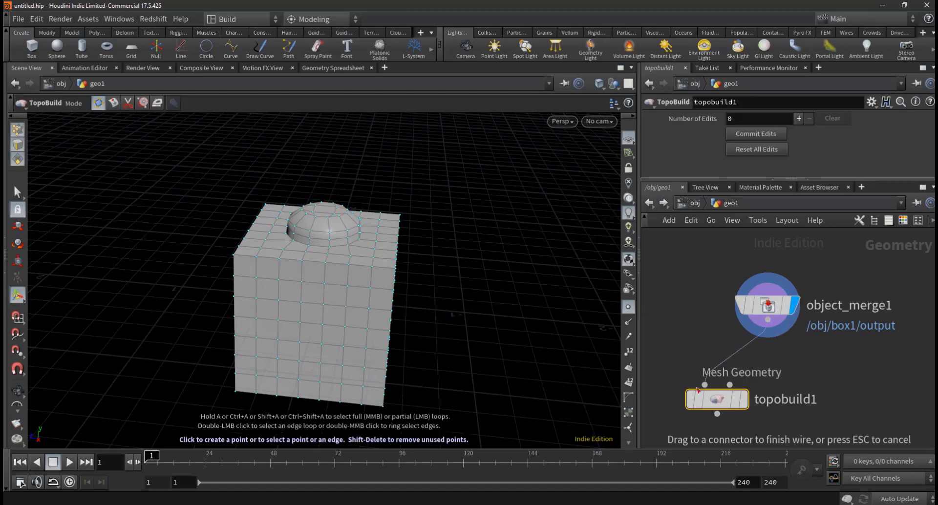
click(727, 386)
click(743, 399)
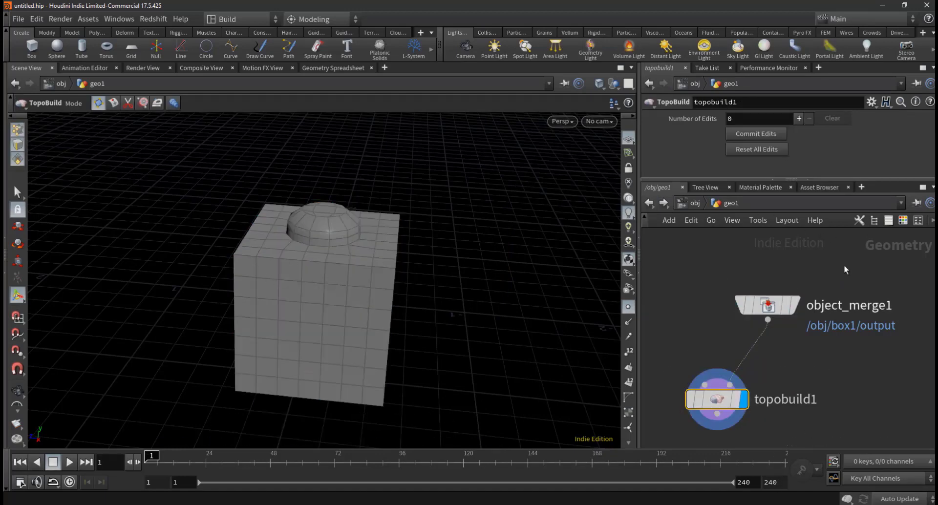
click(687, 202)
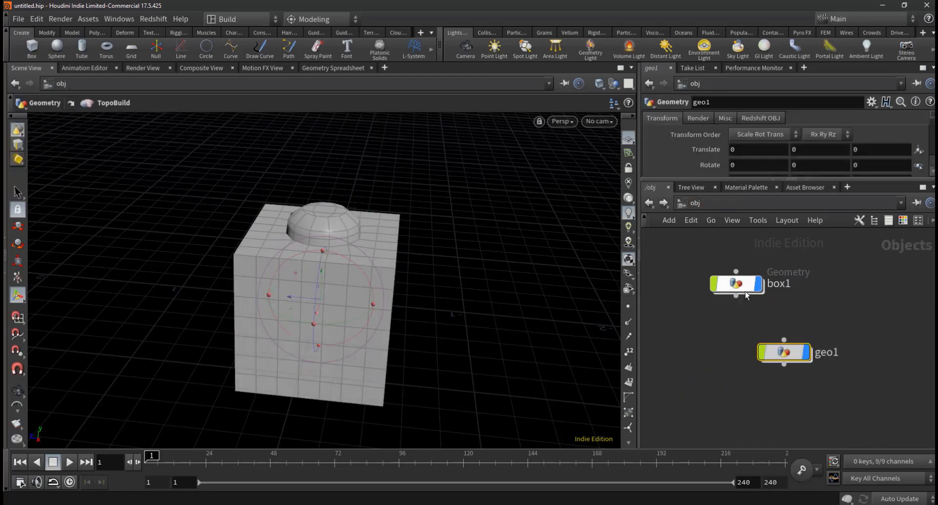
Step: Inside geo1, try the Show, Ghost and Hide Other Objects options, ending on Show
double_click(787, 351)
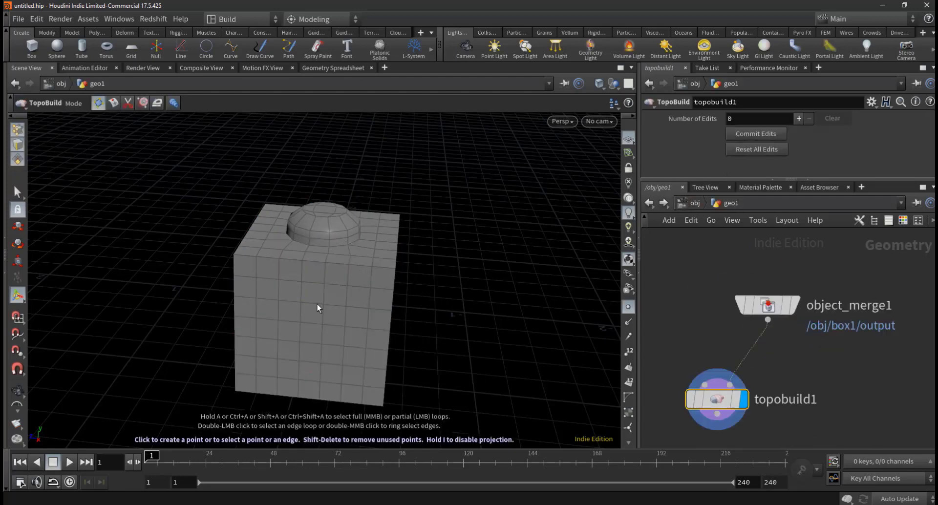
click(614, 84)
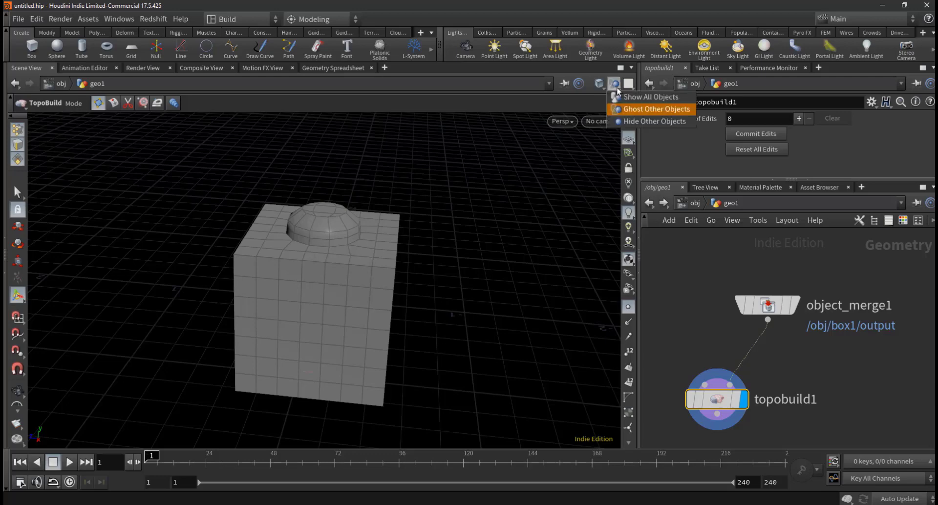
click(646, 98)
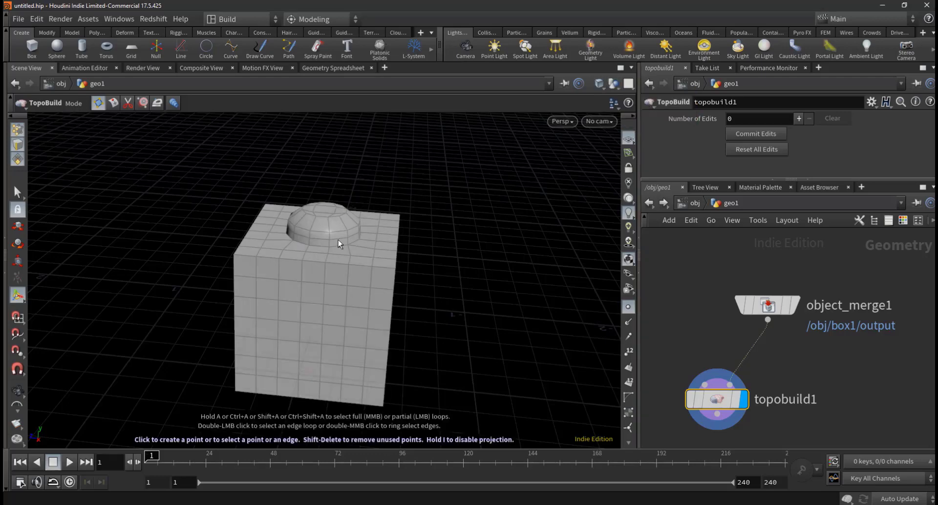
click(617, 86)
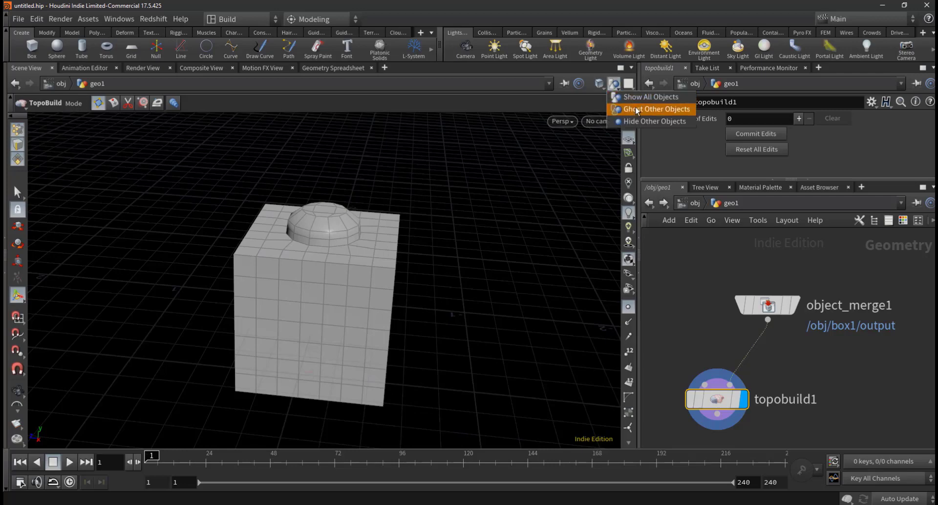
click(636, 109)
click(613, 84)
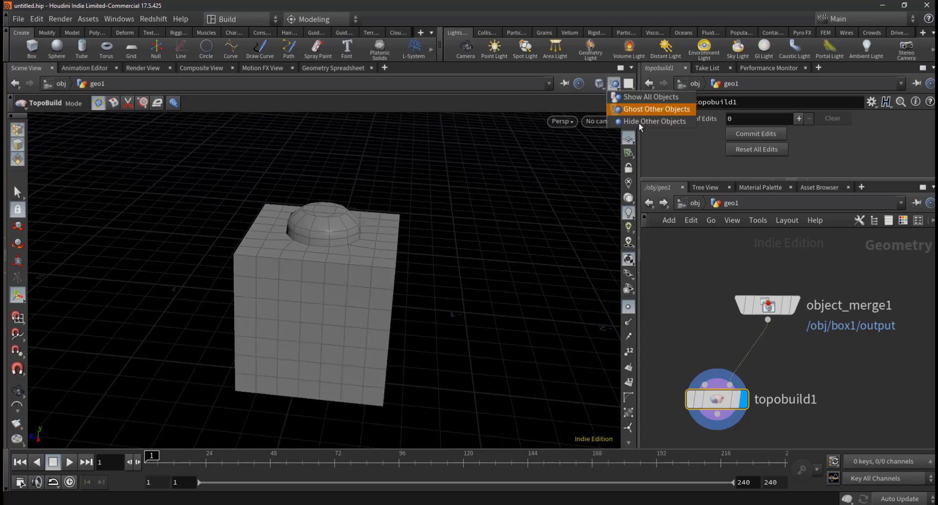
click(638, 123)
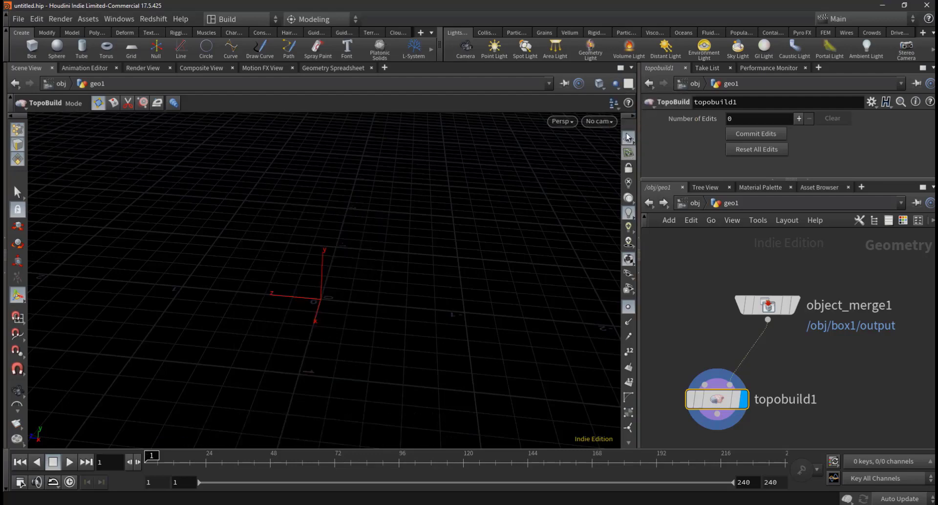
click(600, 84)
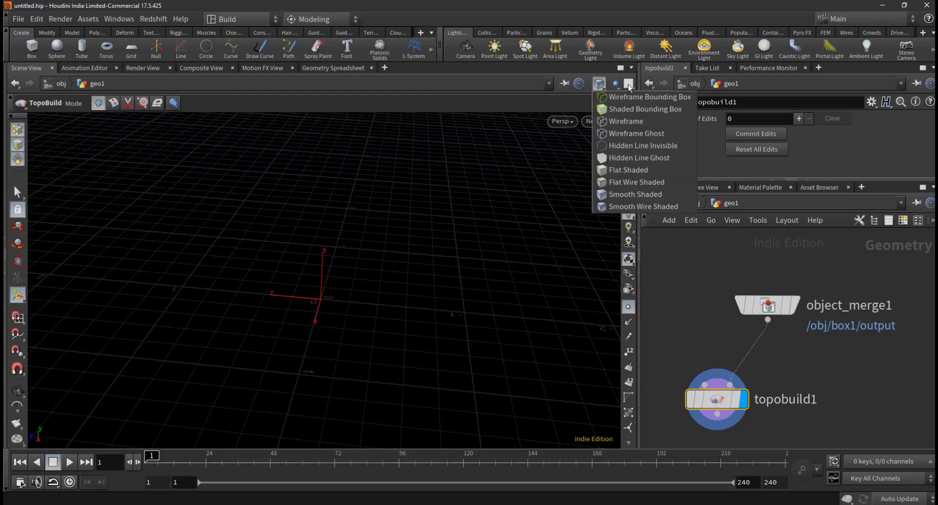
click(615, 84)
click(615, 84)
click(636, 97)
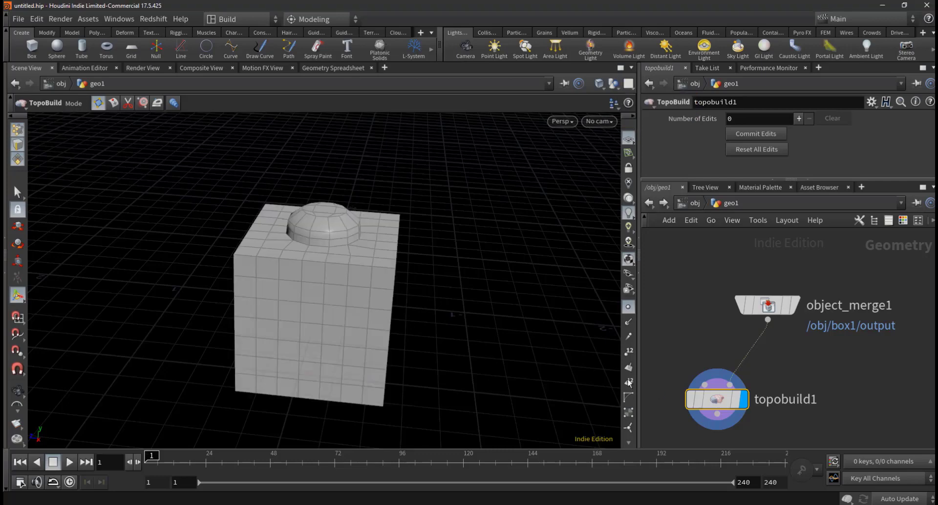
Step: Set the display flag on box1's output Null, then return into geo1
drag(729, 385, 797, 381)
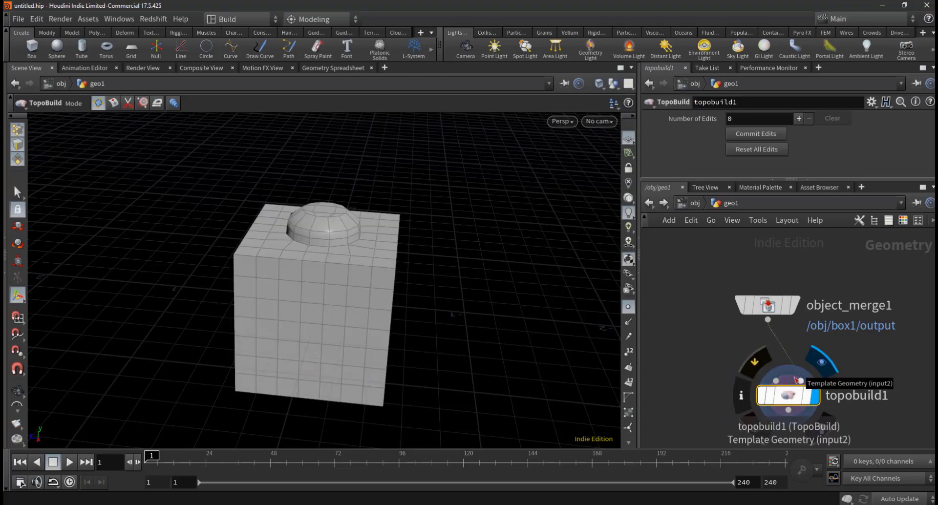
click(694, 203)
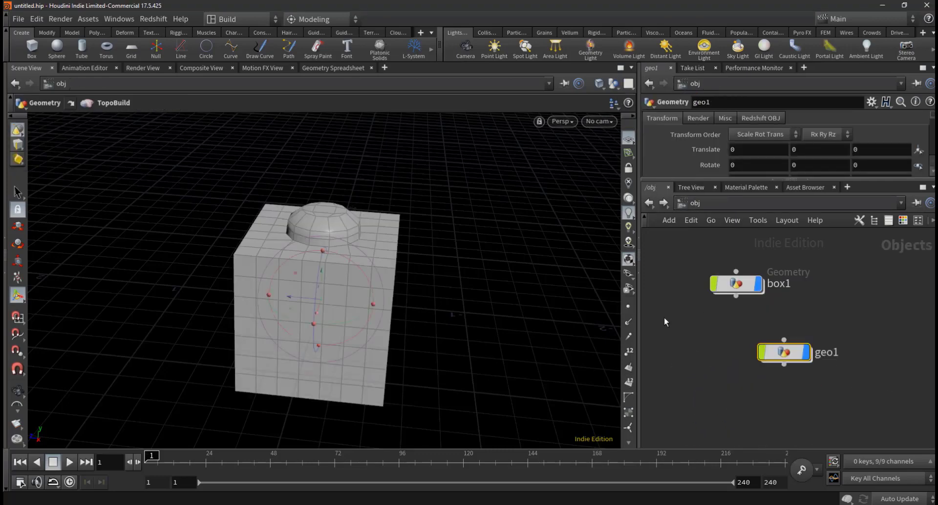
drag(794, 351, 811, 344)
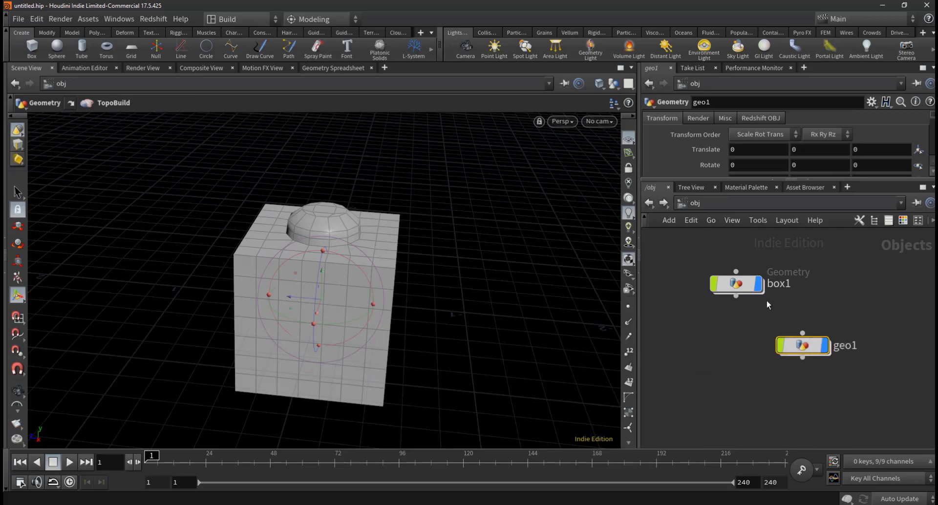
double_click(736, 283)
scroll(828, 333, down, 3)
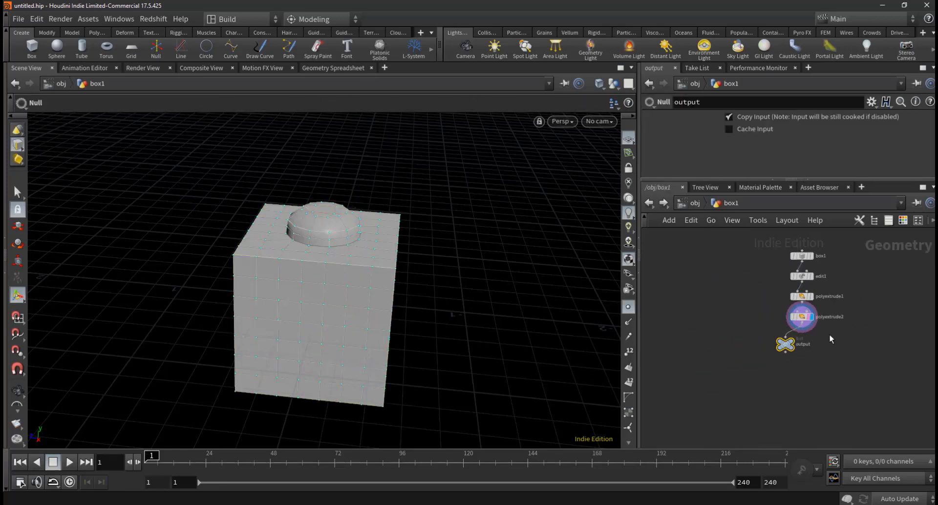
scroll(753, 373, up, 3)
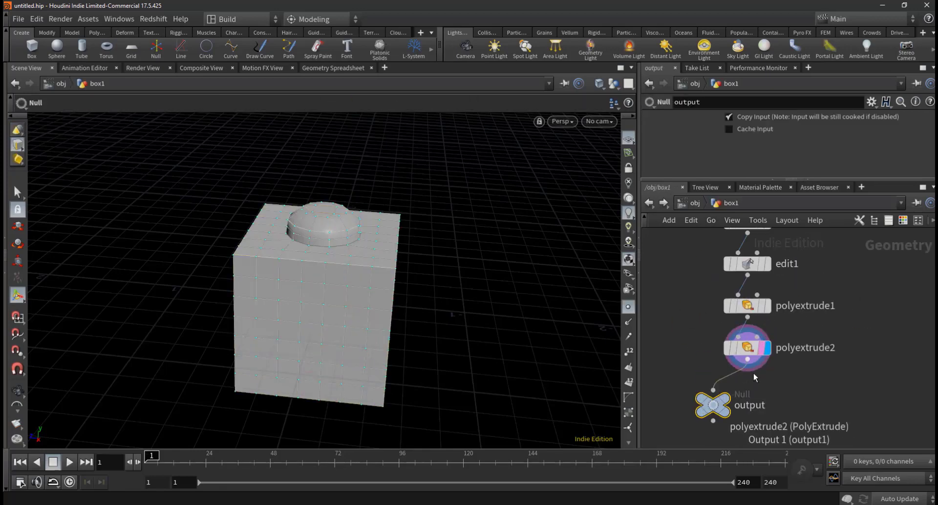
click(714, 413)
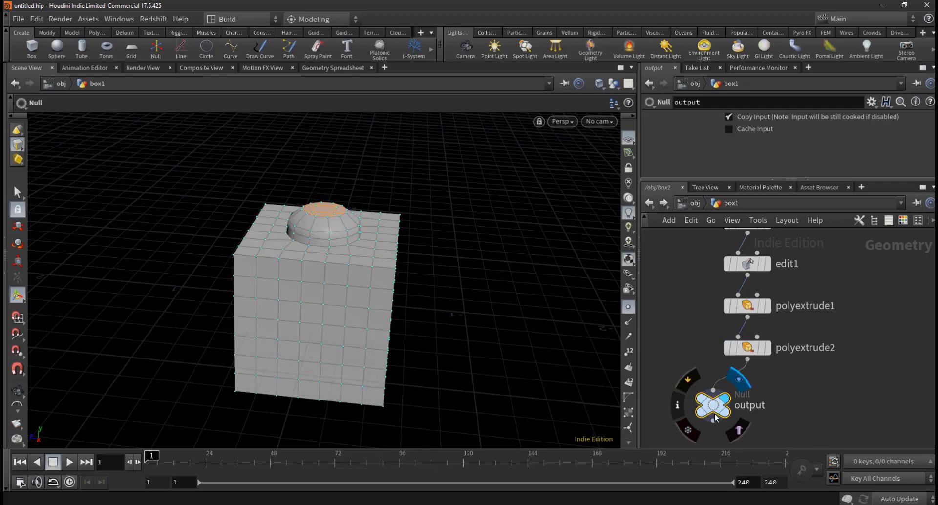
click(695, 204)
double_click(795, 348)
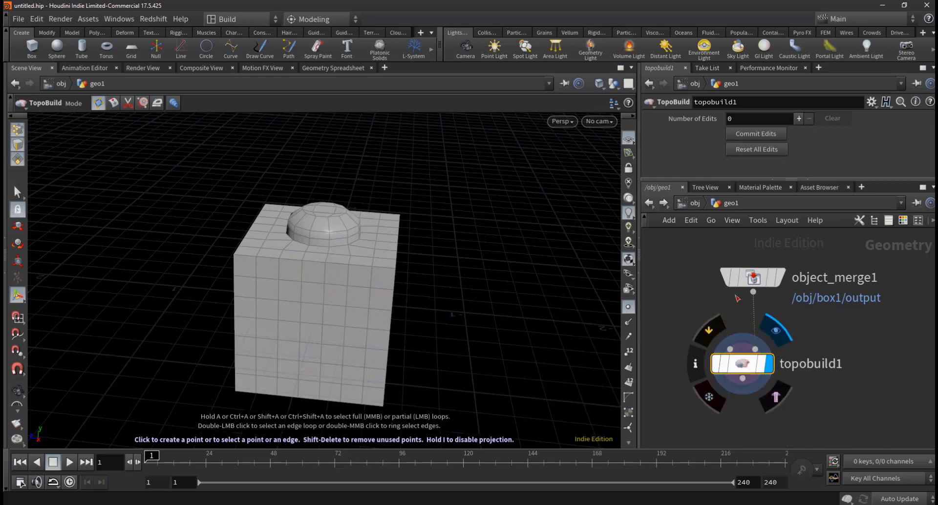
Step: Rearrange object_merge1 and topobuild1, set Ghost Other Objects, and orbit around the box
drag(752, 279, 801, 282)
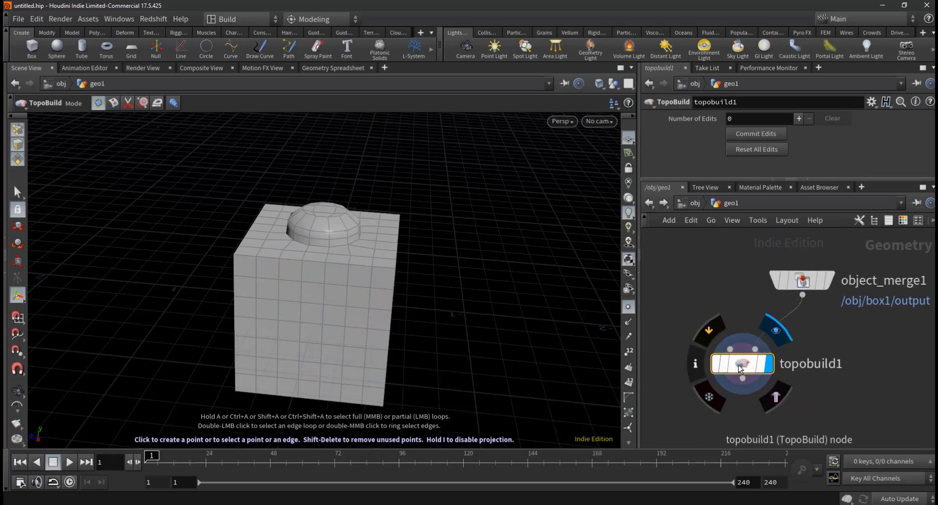
drag(740, 369, 742, 354)
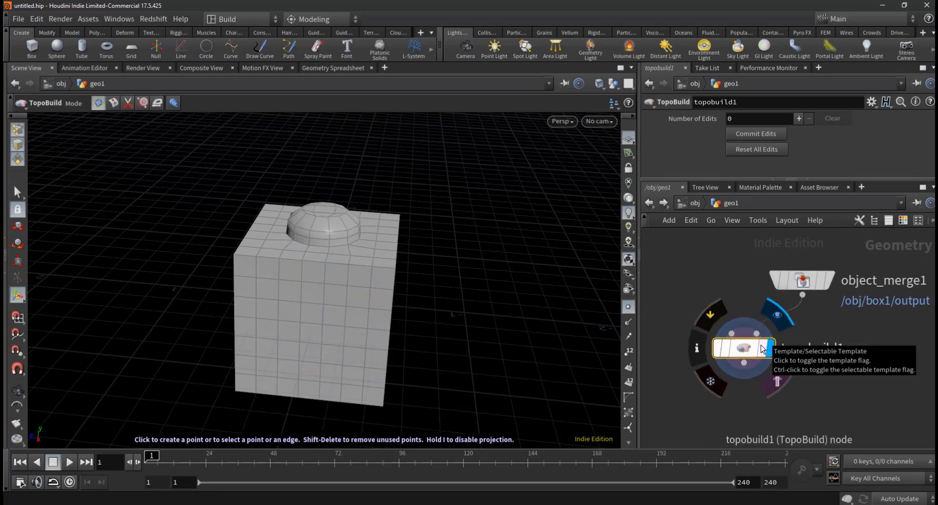
click(612, 86)
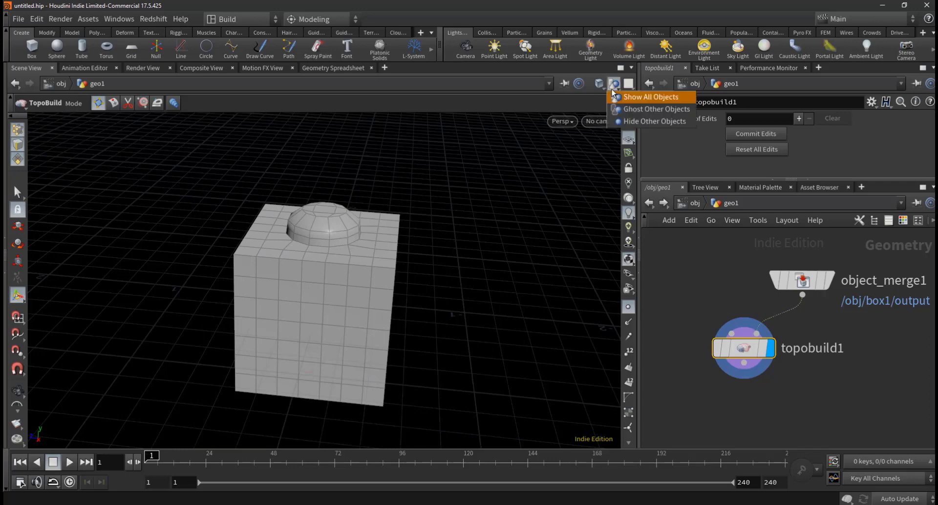
click(641, 113)
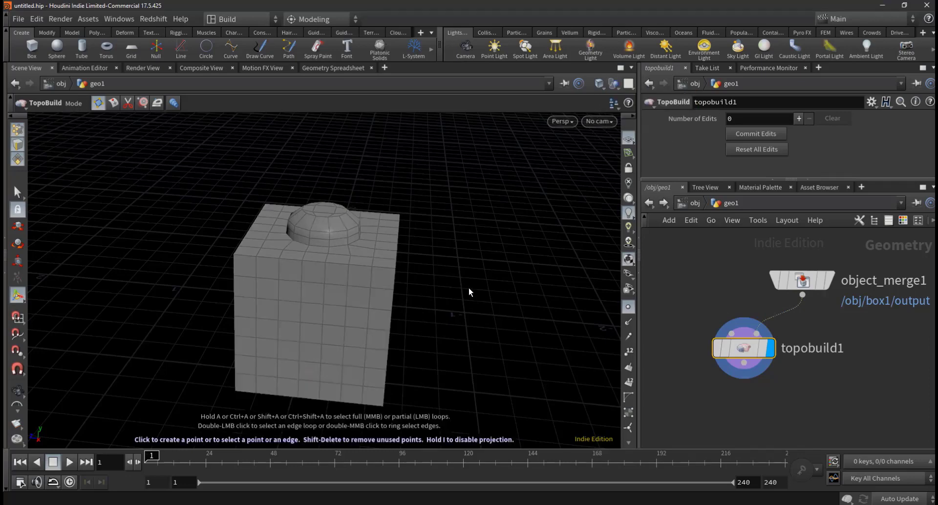
middle_drag(468, 288, 465, 239)
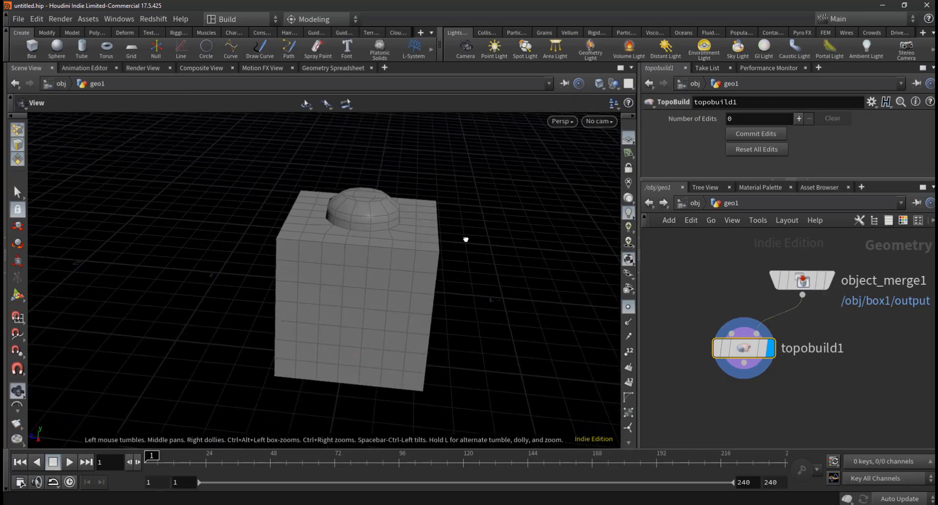
mouse_move(465, 240)
mouse_down()
mouse_move(433, 237)
mouse_move(471, 272)
mouse_move(251, 244)
mouse_move(143, 202)
mouse_move(241, 217)
mouse_move(367, 314)
mouse_move(413, 301)
mouse_up()
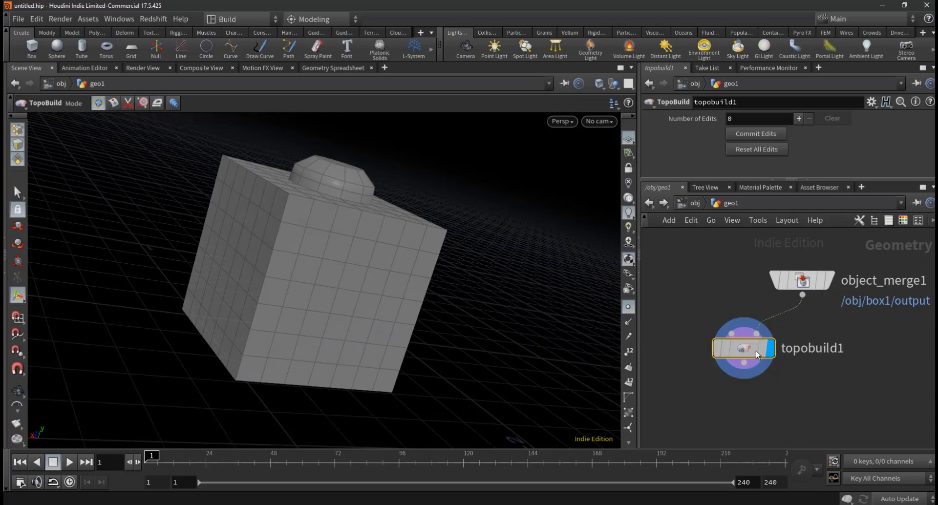
drag(744, 354, 783, 356)
Step: Undo the last change, cycle TopoBuild through Split and Brush modes, and return to Build mode
key(ctrl+z)
key(ctrl+z)
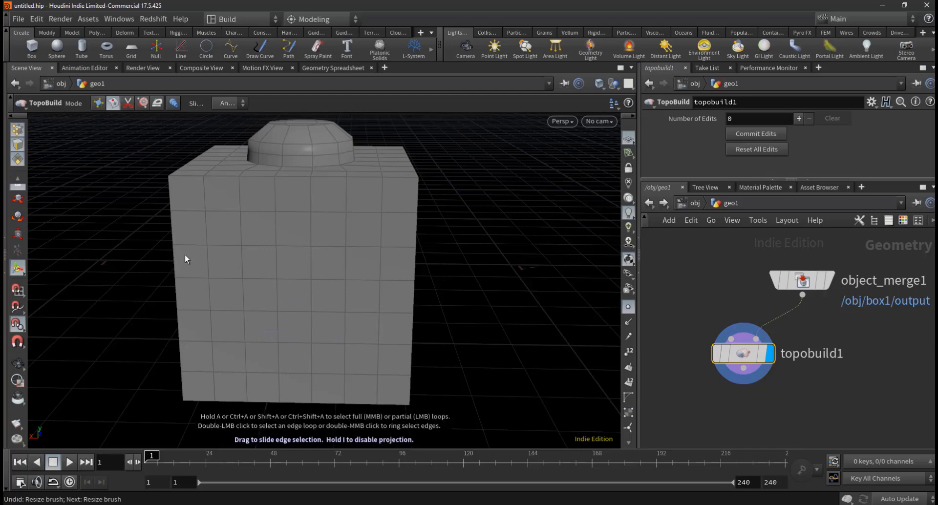
click(97, 104)
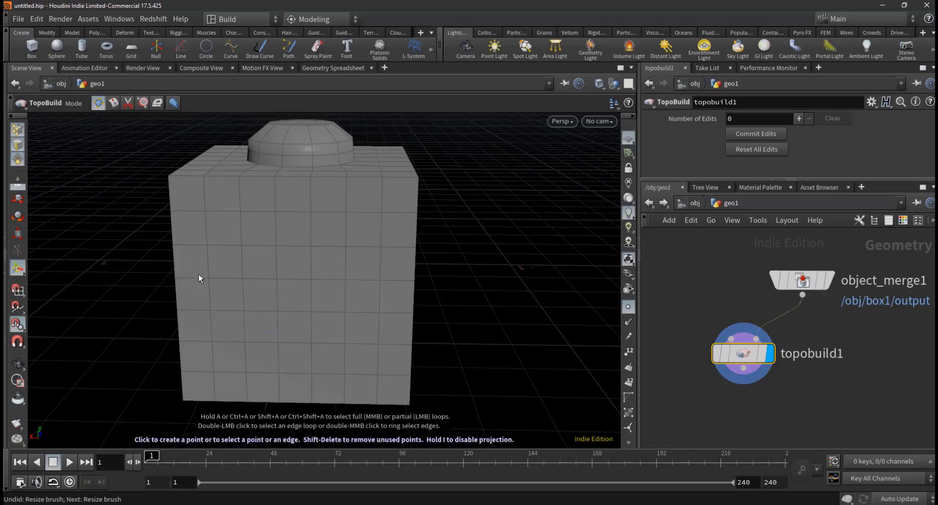
key(3)
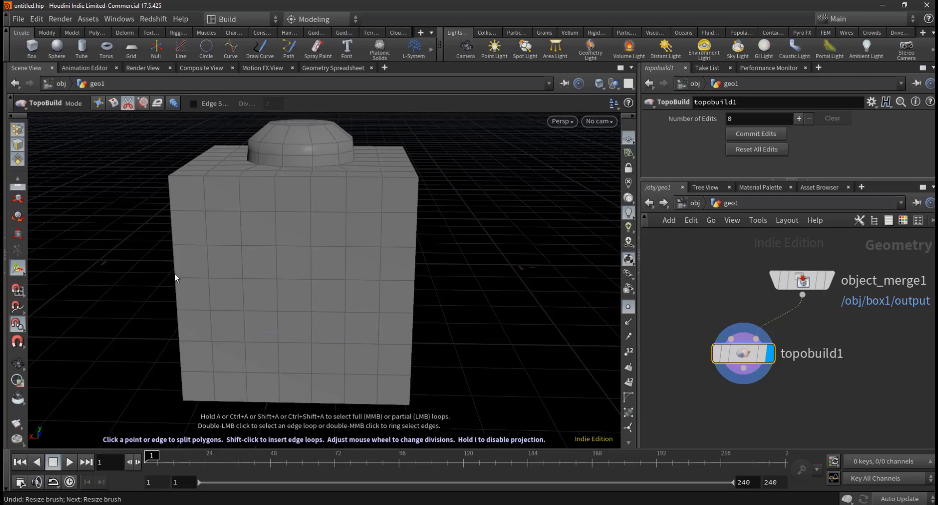
key(4)
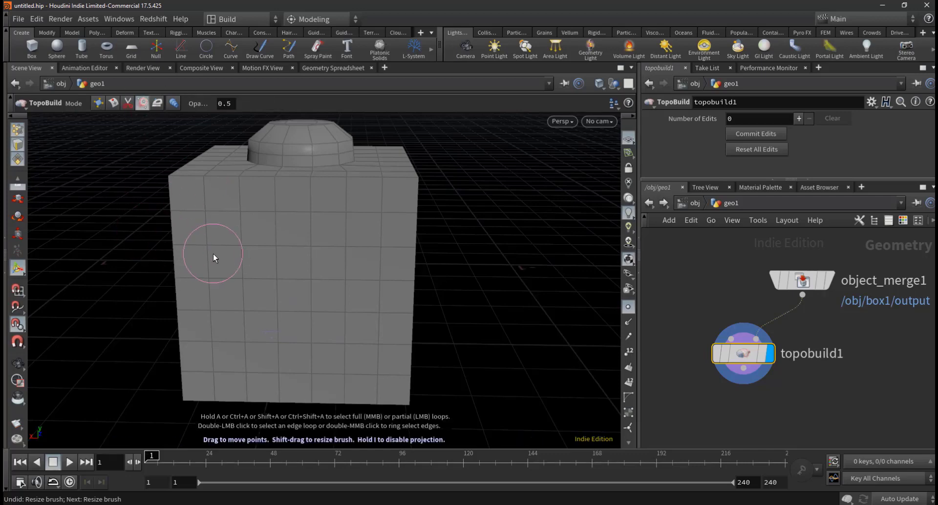
key(1)
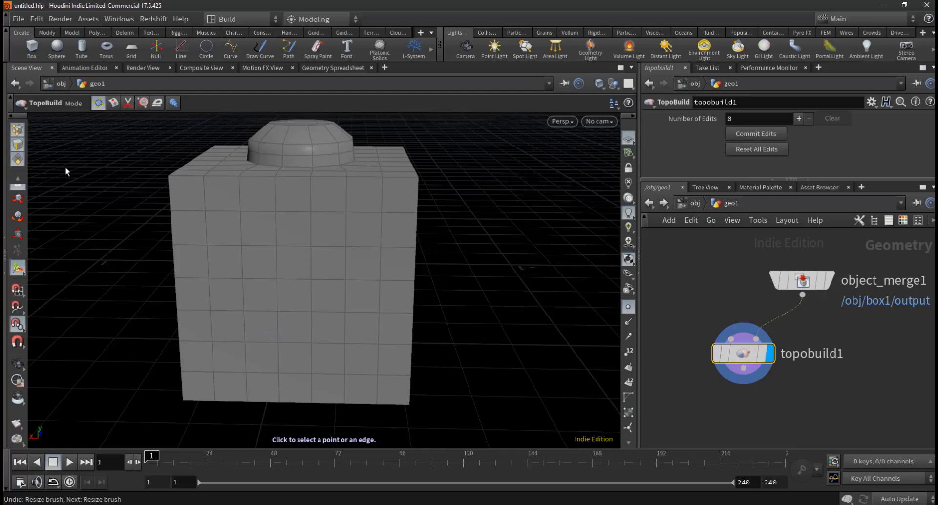
click(99, 103)
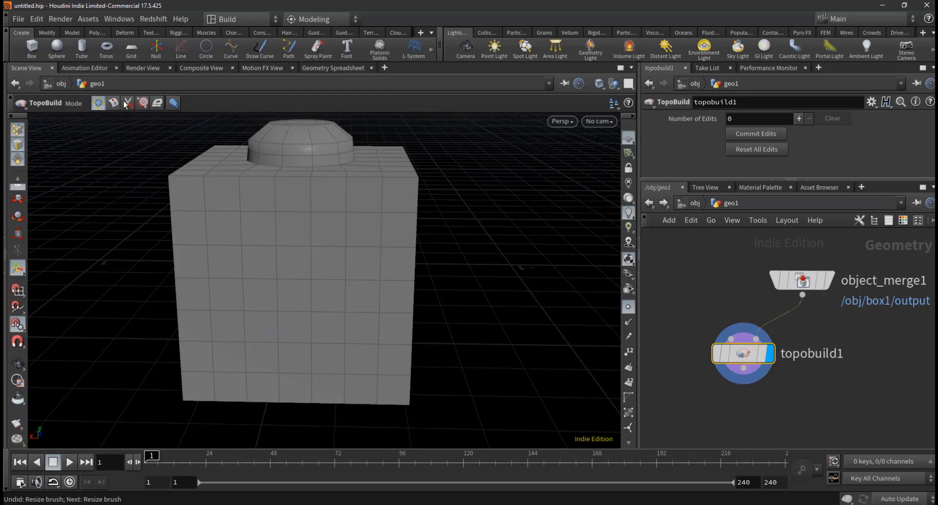
key(period)
click(97, 103)
Step: Undo the last parameter change and draw the top two quads down the box's left column
key(ctrl+z)
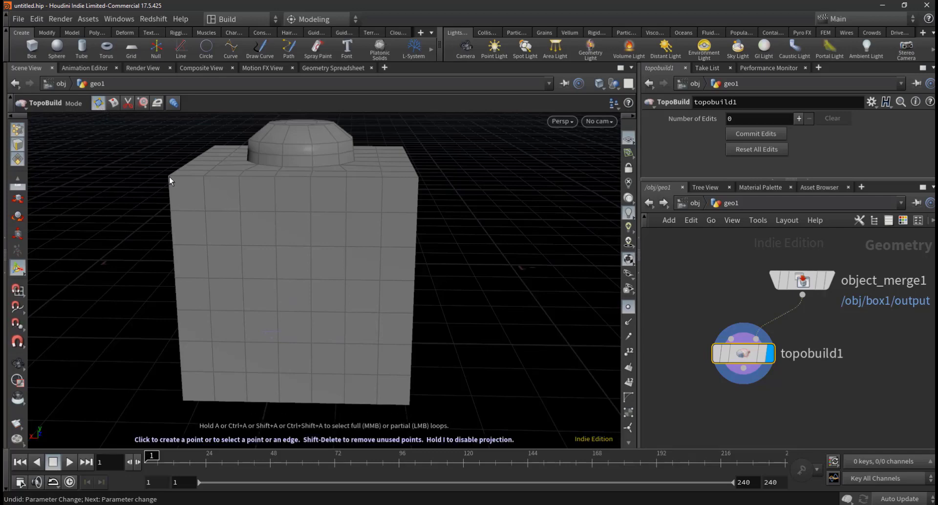
click(169, 177)
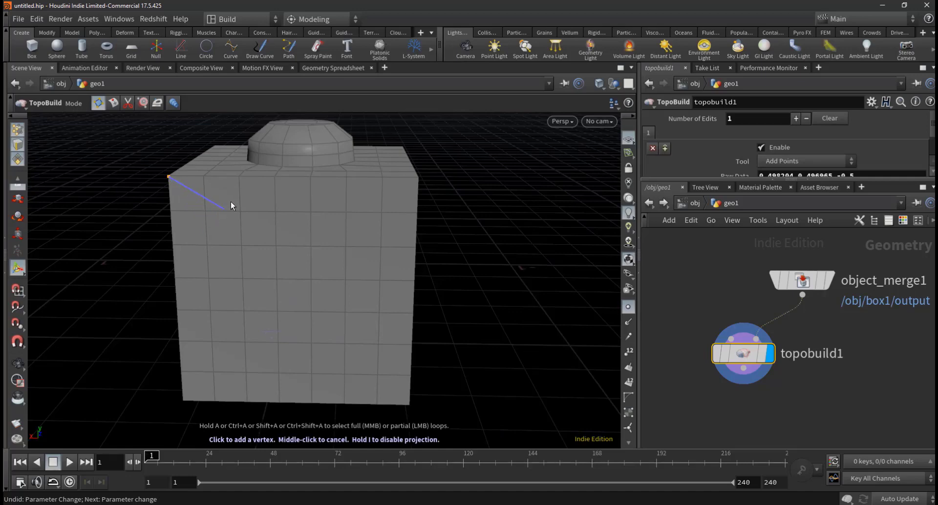
click(239, 177)
click(172, 209)
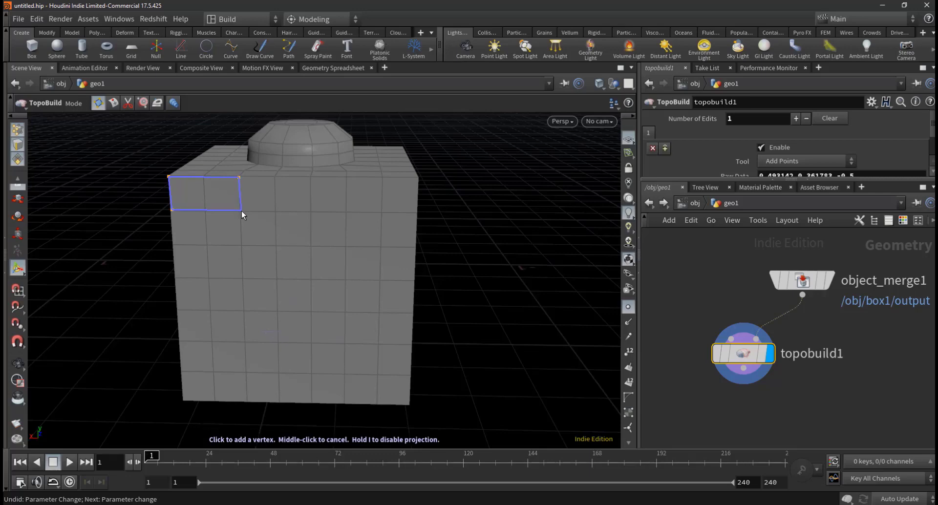
click(239, 210)
click(172, 210)
click(239, 210)
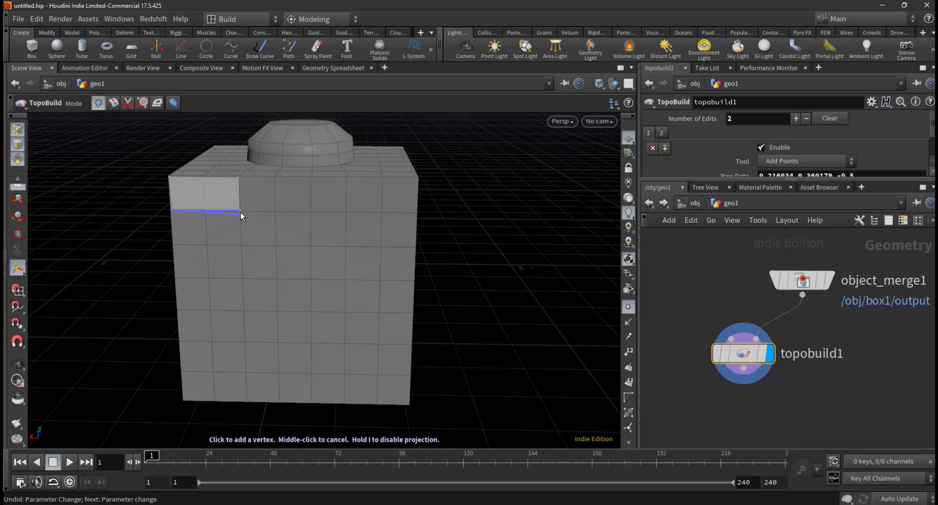
click(240, 246)
click(173, 244)
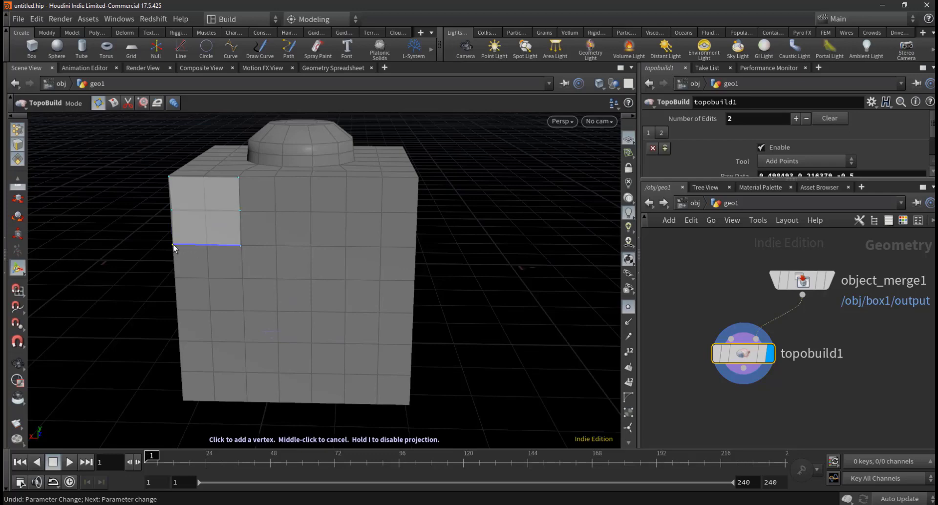
Step: Continue the left-column quads down the front face to the bottom-left corner
click(174, 277)
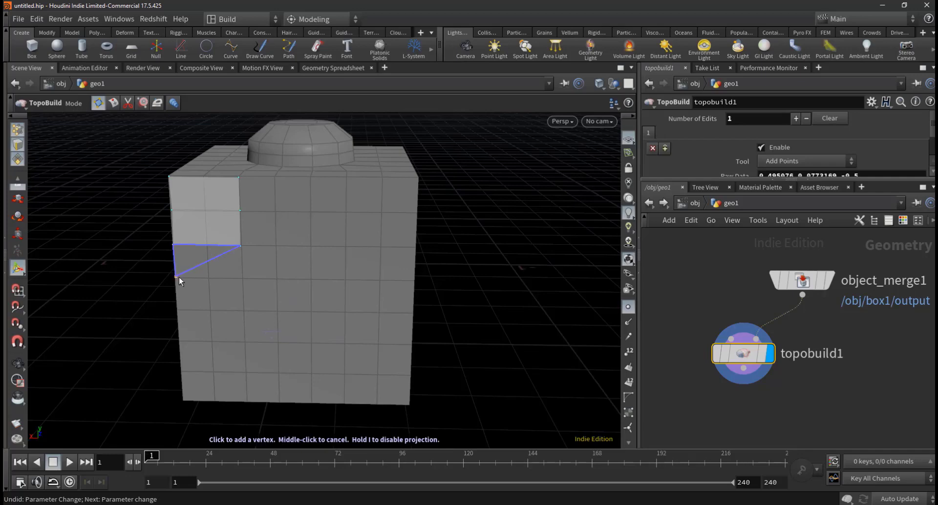
click(241, 278)
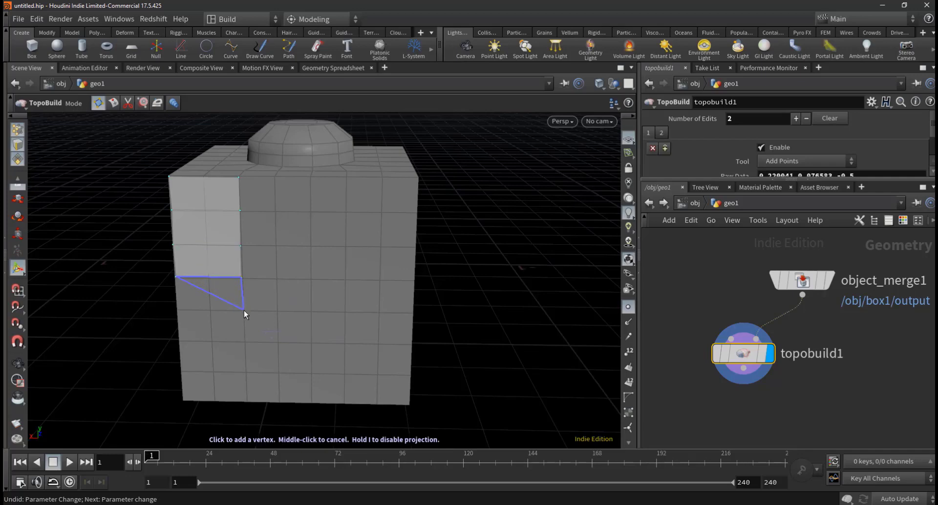
click(244, 310)
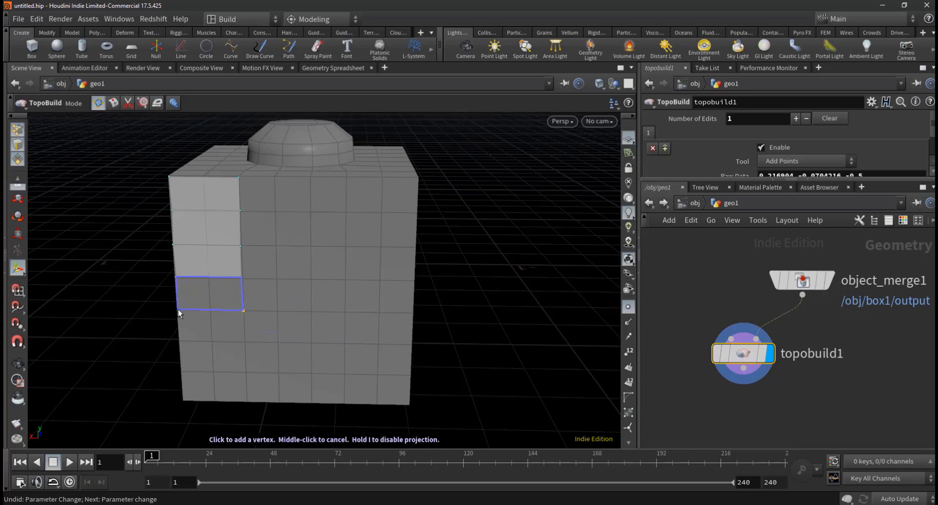
click(178, 311)
click(180, 342)
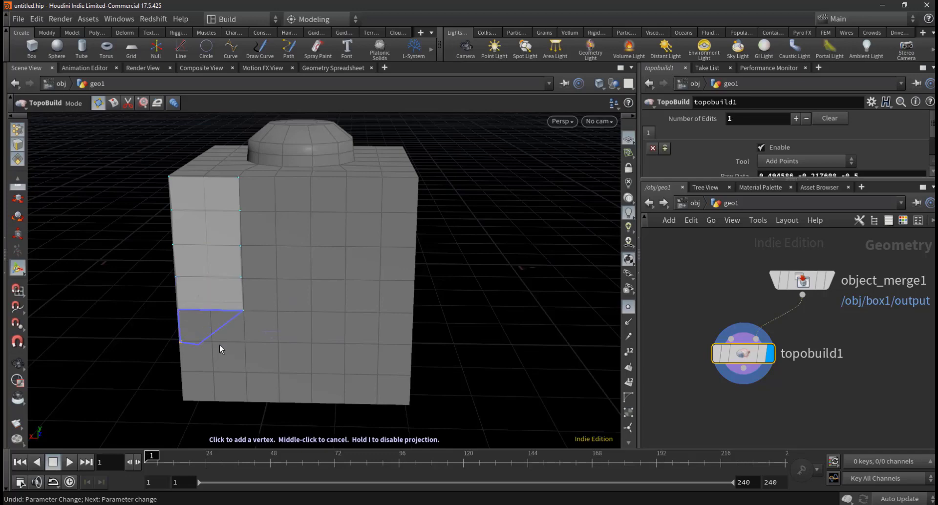
click(245, 343)
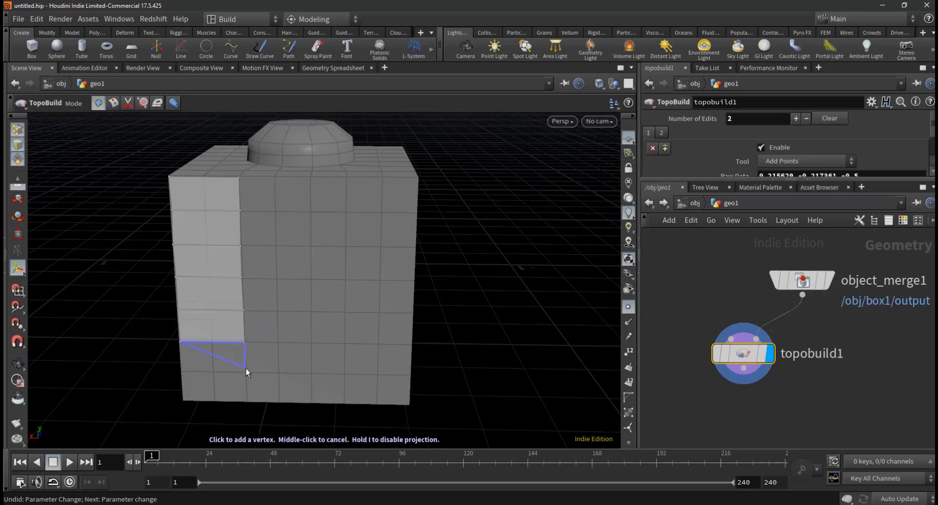
click(245, 374)
click(181, 373)
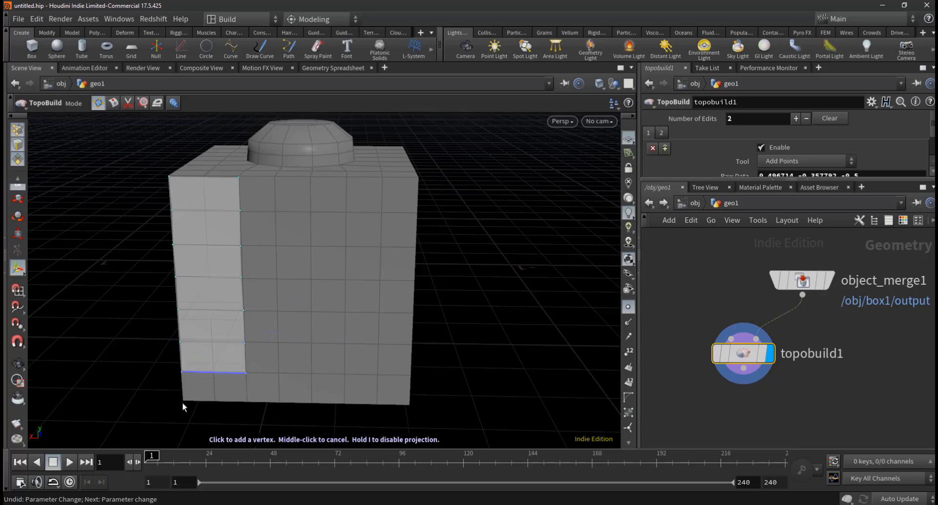
click(183, 399)
click(245, 401)
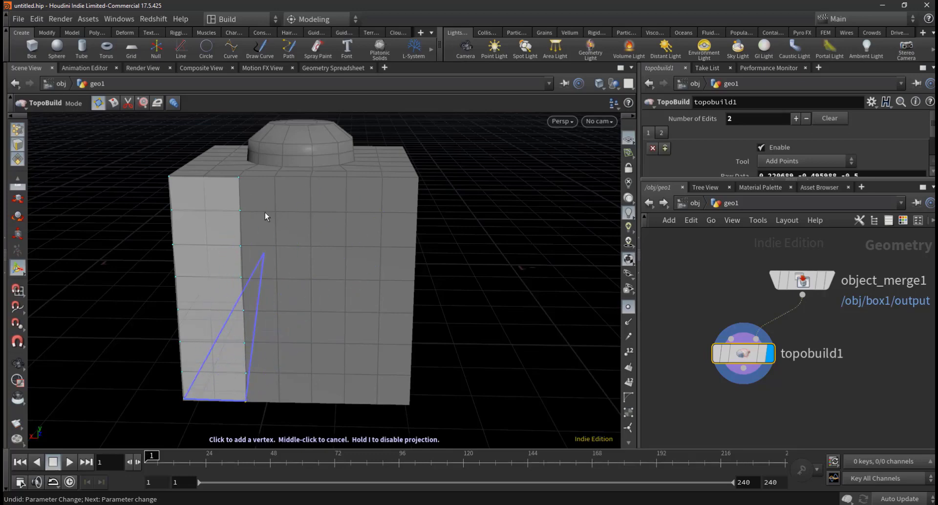
Step: Cancel the unfinished polygon and build two top-row quads rightward from the left column
middle_click(268, 276)
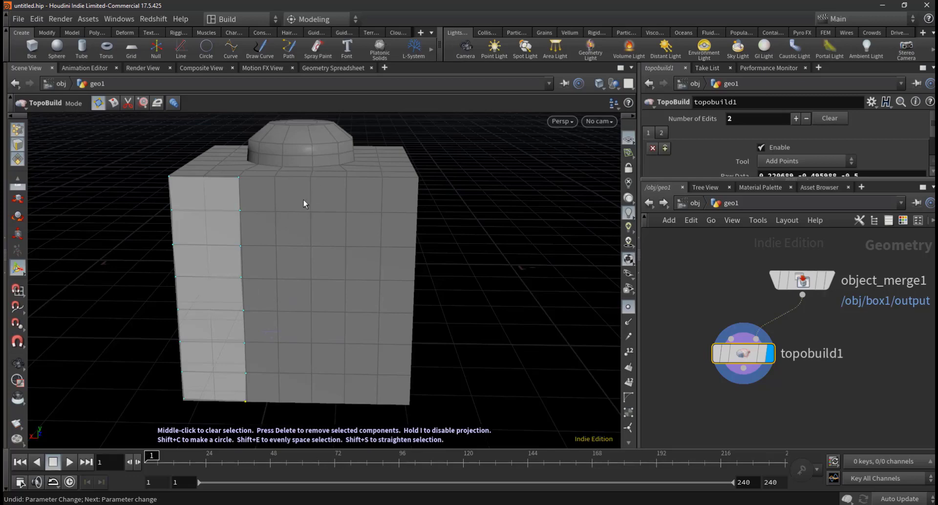
click(239, 176)
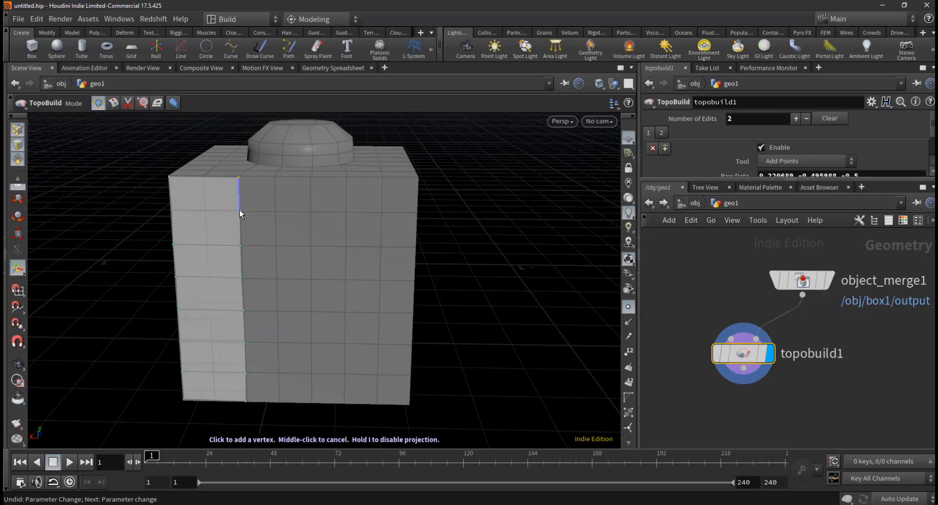
click(239, 209)
click(275, 177)
click(275, 211)
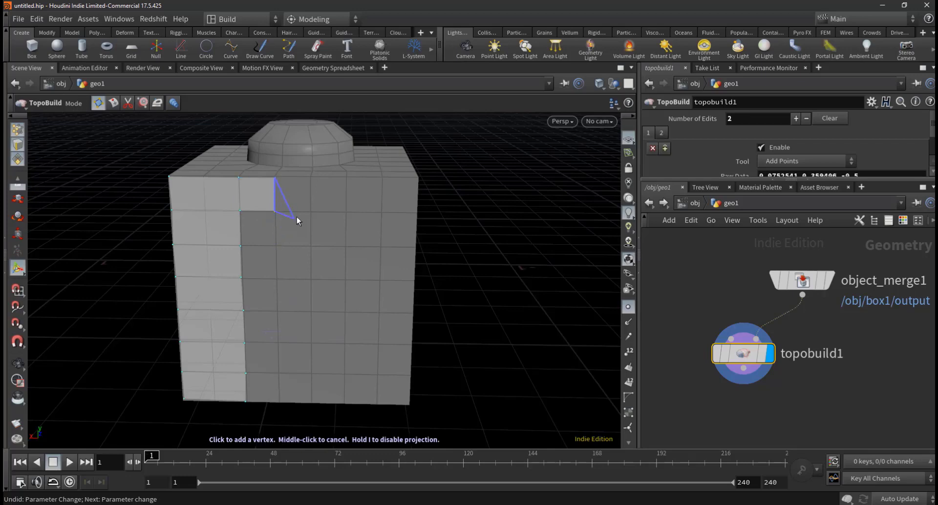
click(312, 178)
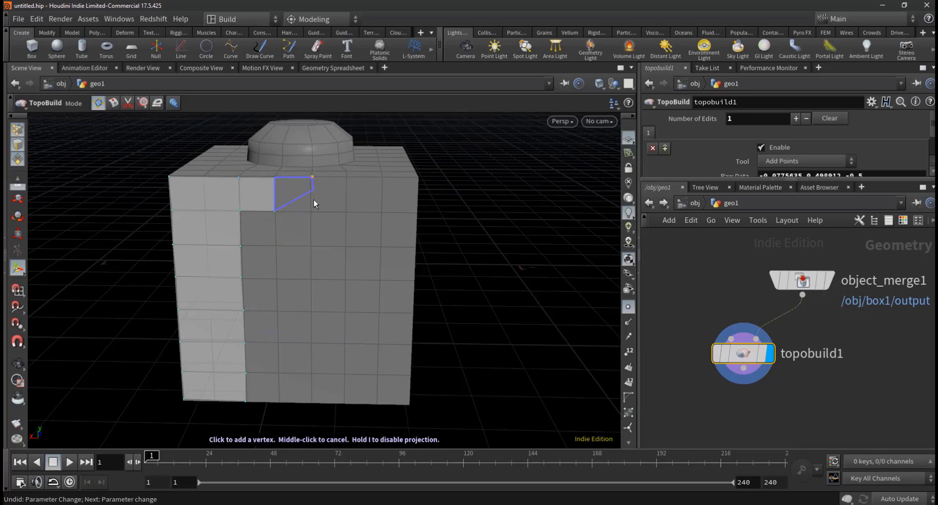
click(310, 212)
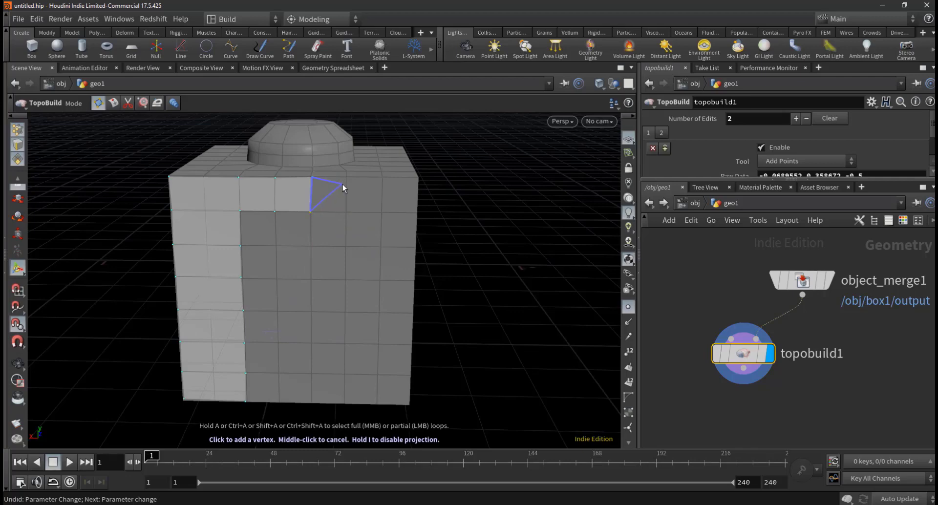
Step: Zoom in on the front face and turn on Point Snapping
key(Escape)
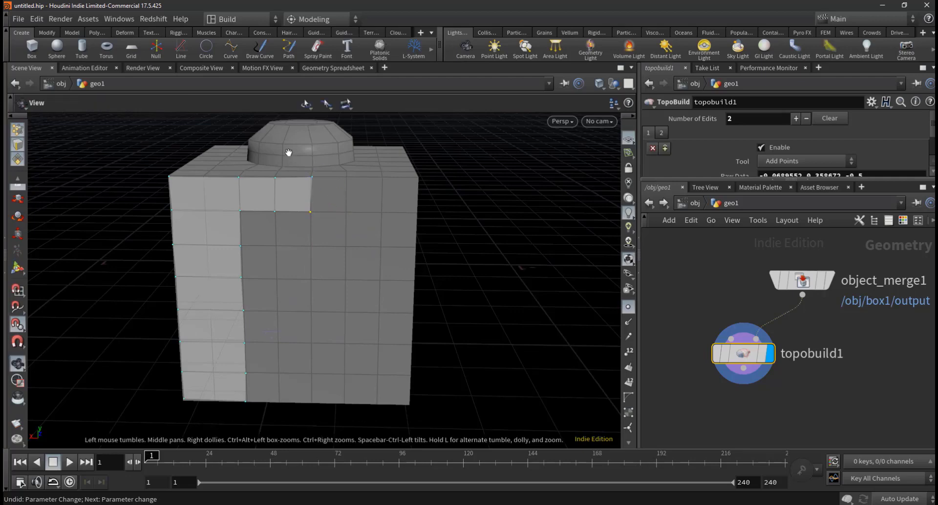
scroll(371, 235, up, 5)
key(Return)
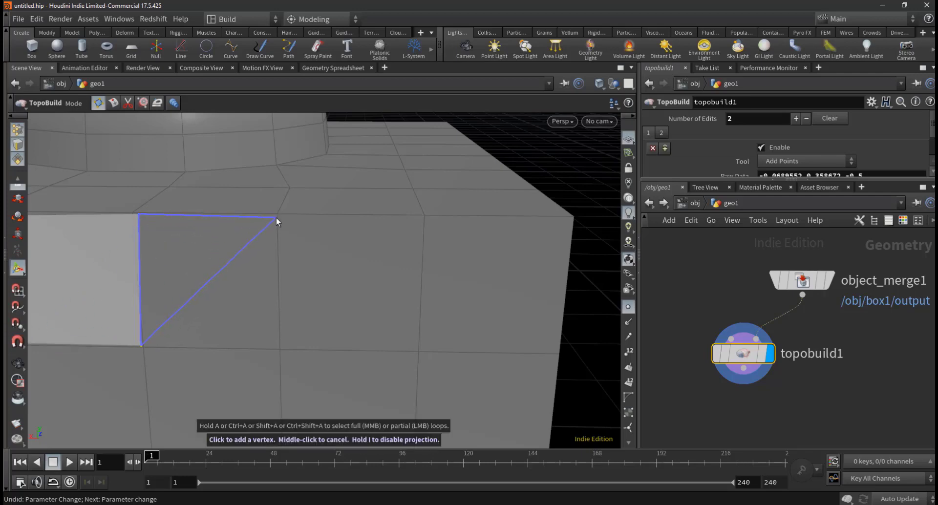
click(18, 325)
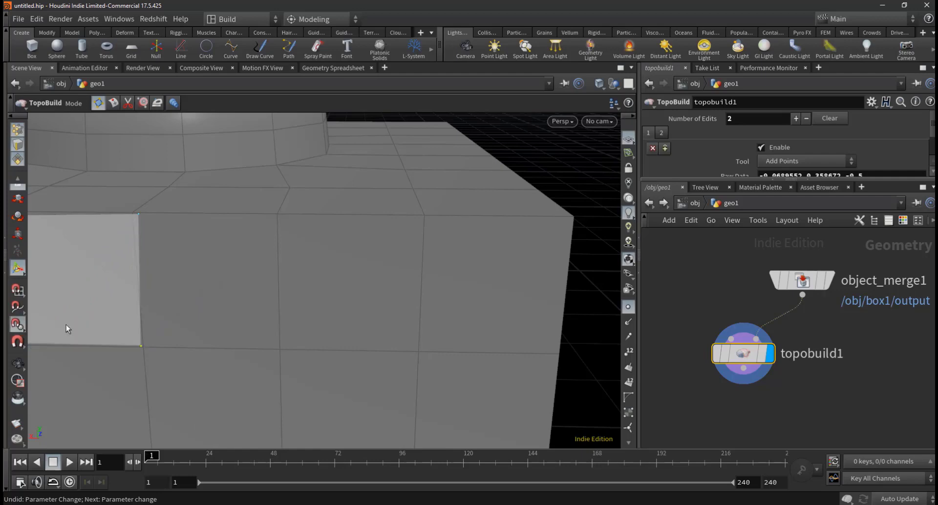
Step: Build snapped top-row quads out to the front face's right edge, then cancel the leftover polygon
click(279, 214)
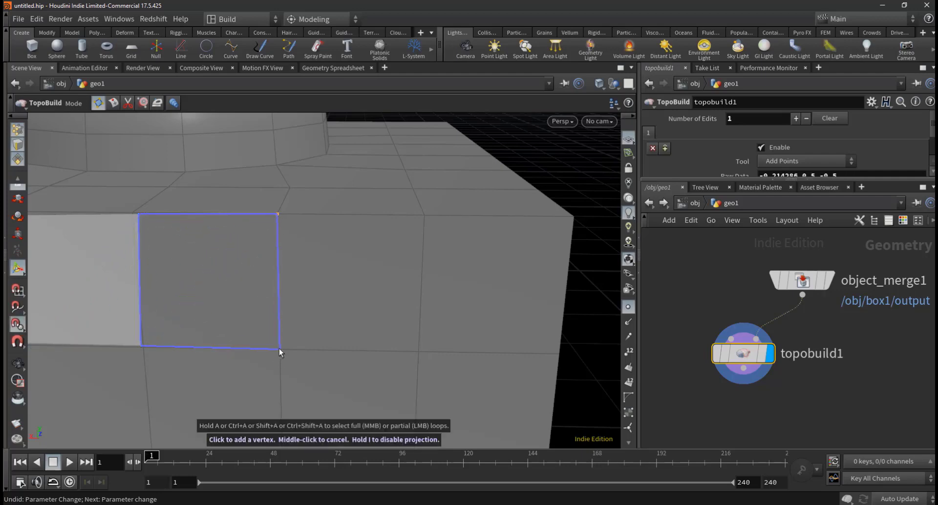
click(279, 347)
click(425, 216)
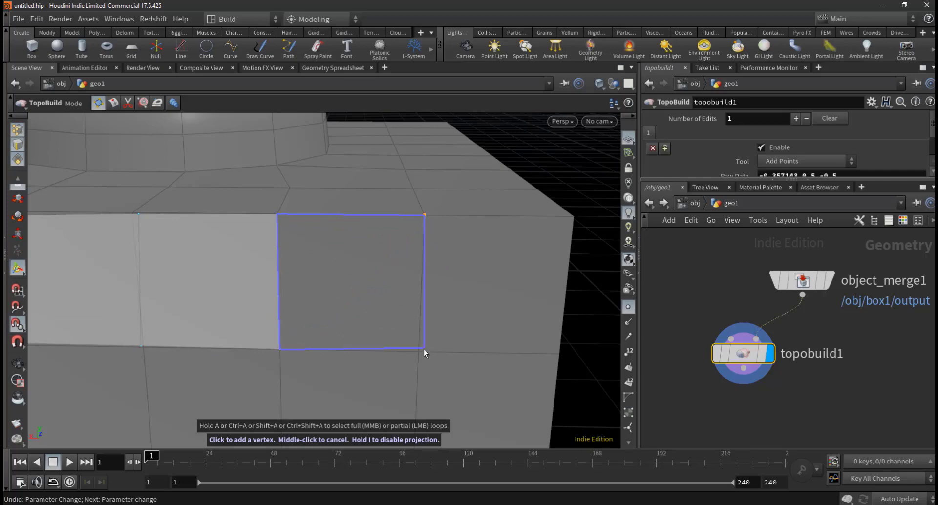
click(421, 354)
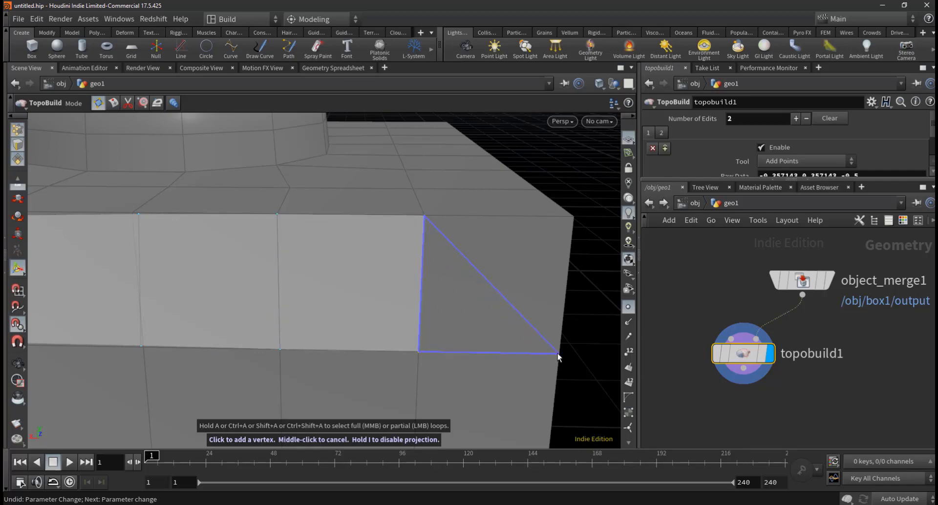
click(558, 353)
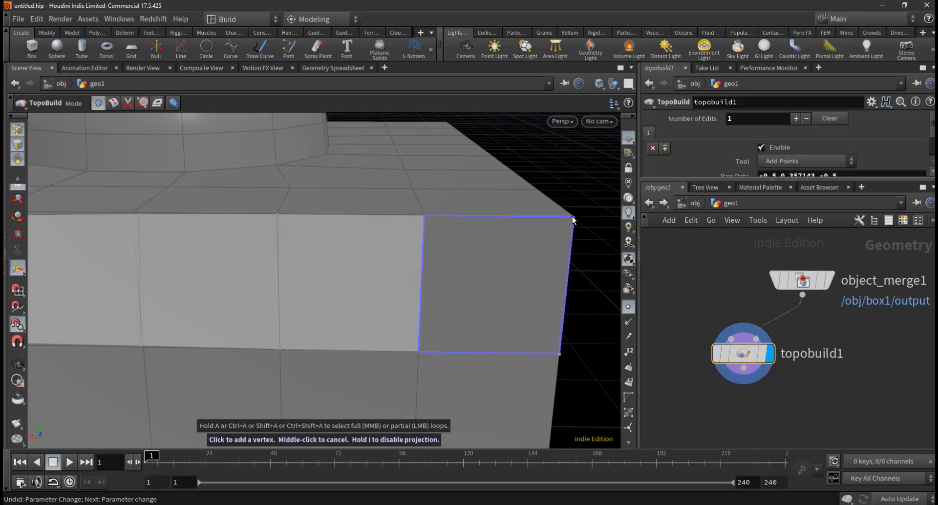
click(573, 218)
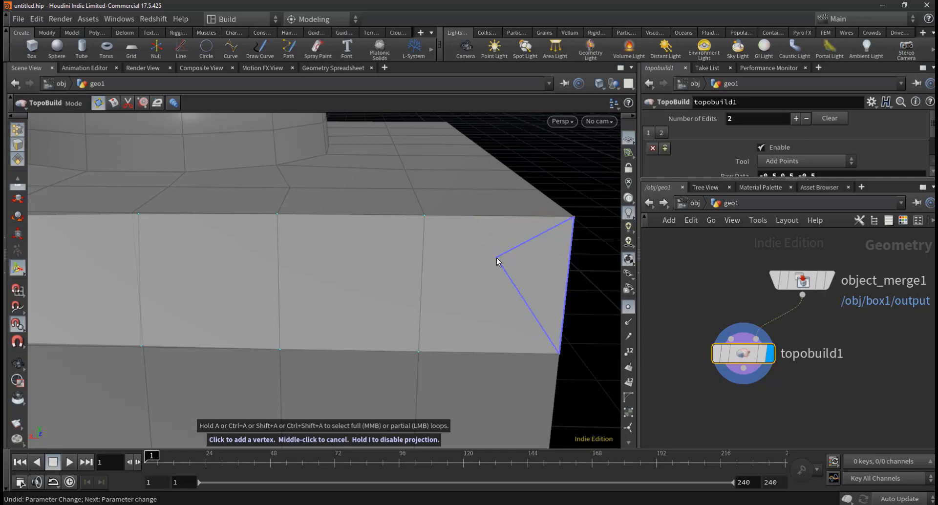
middle_click(497, 261)
Step: Orbit to the front wall and place the first new quad off the existing edge
key(Escape)
drag(324, 299, 130, 317)
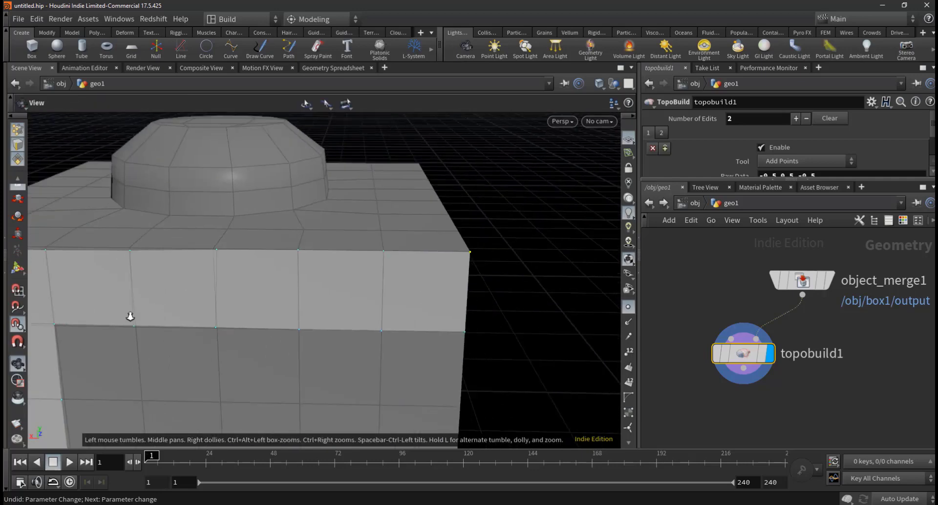
drag(145, 373, 176, 291)
key(Return)
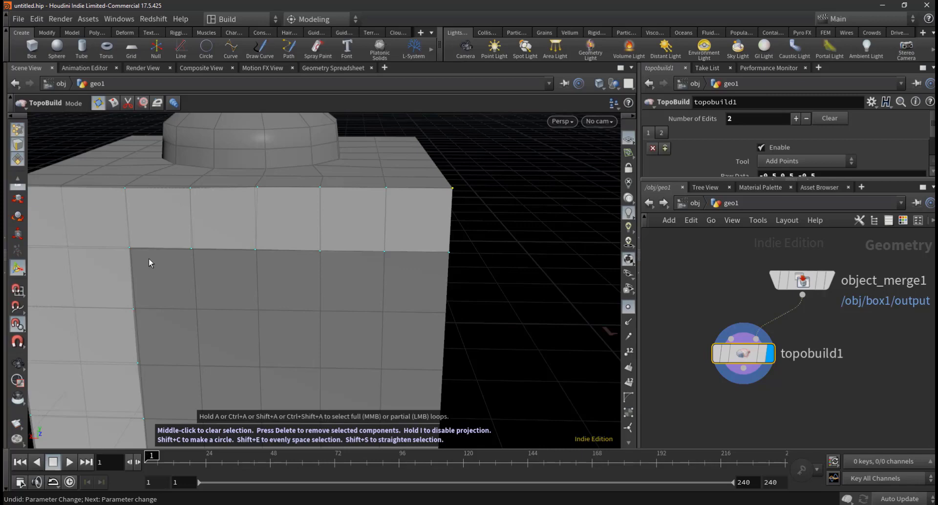
click(156, 250)
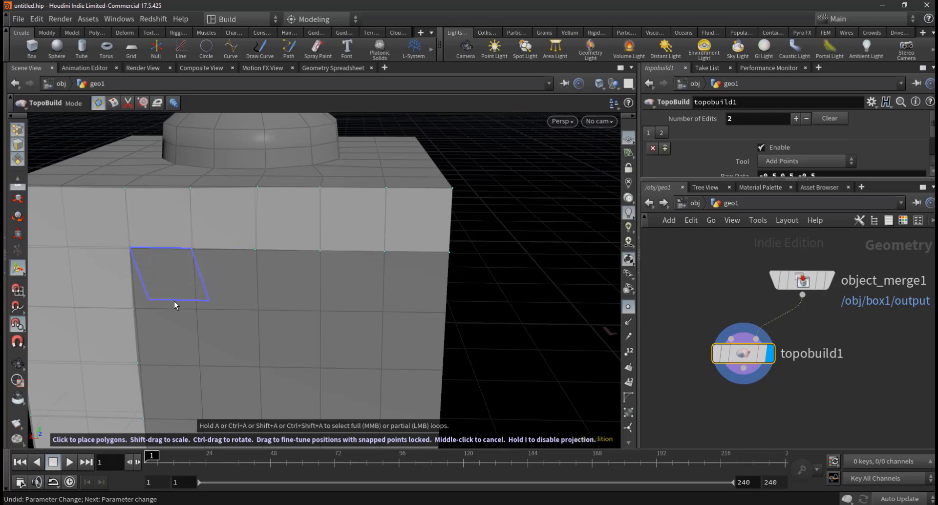
click(164, 313)
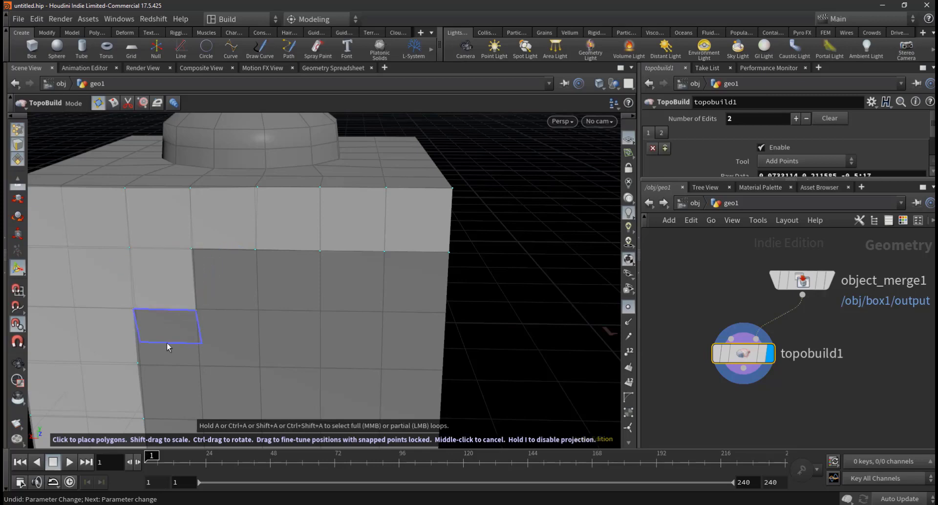
Step: Fill the rest of the column down to the bottom edge, then zoom out
alt+drag(157, 358, 197, 235)
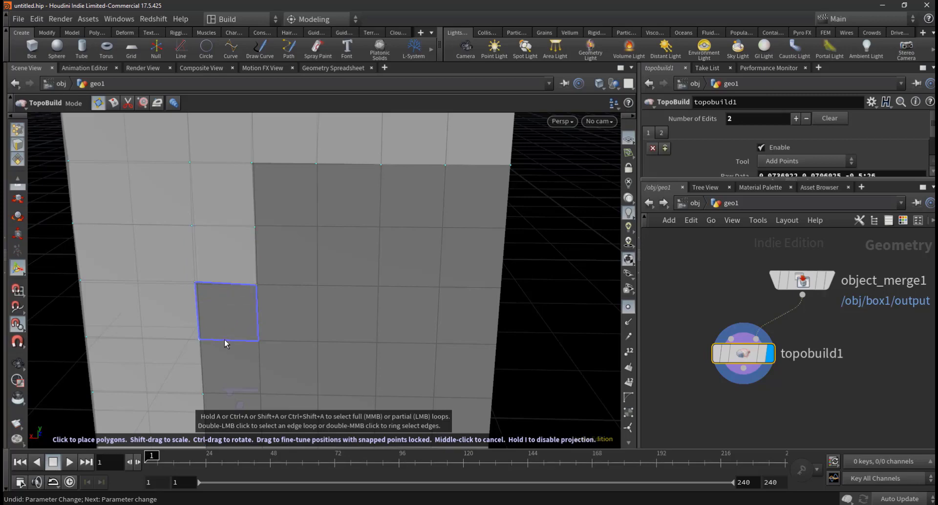
alt+drag(226, 341, 222, 291)
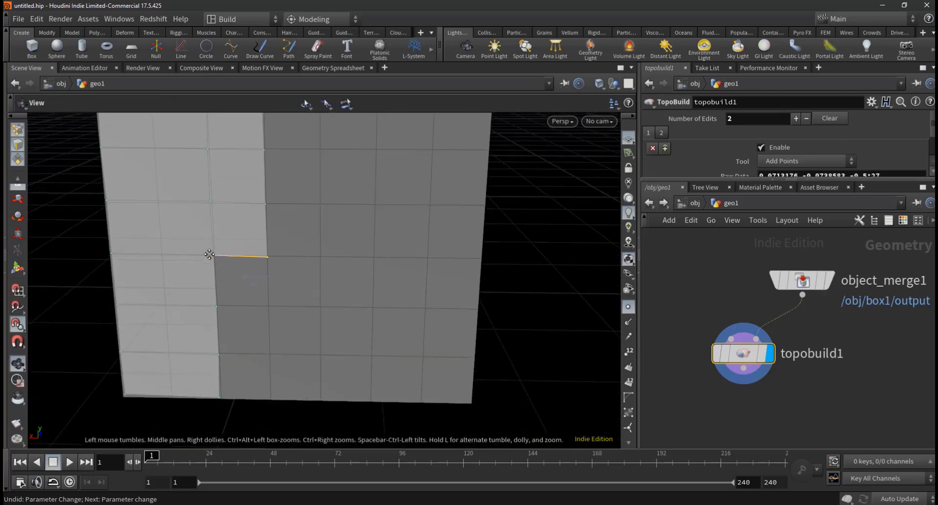
click(221, 291)
click(226, 339)
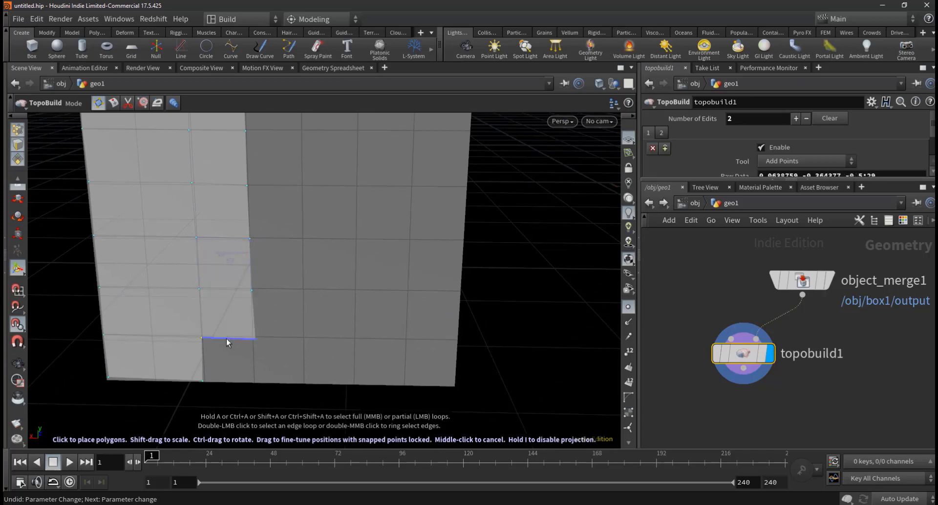
click(226, 382)
key(Escape)
key(Escape)
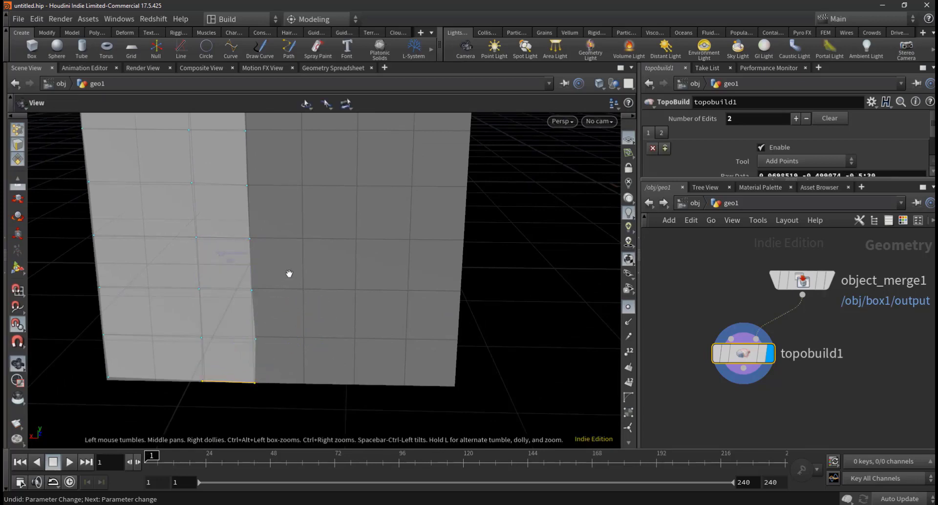
scroll(290, 272, down, 2)
scroll(295, 358, down, 2)
scroll(324, 389, down, 4)
scroll(320, 347, down, 1)
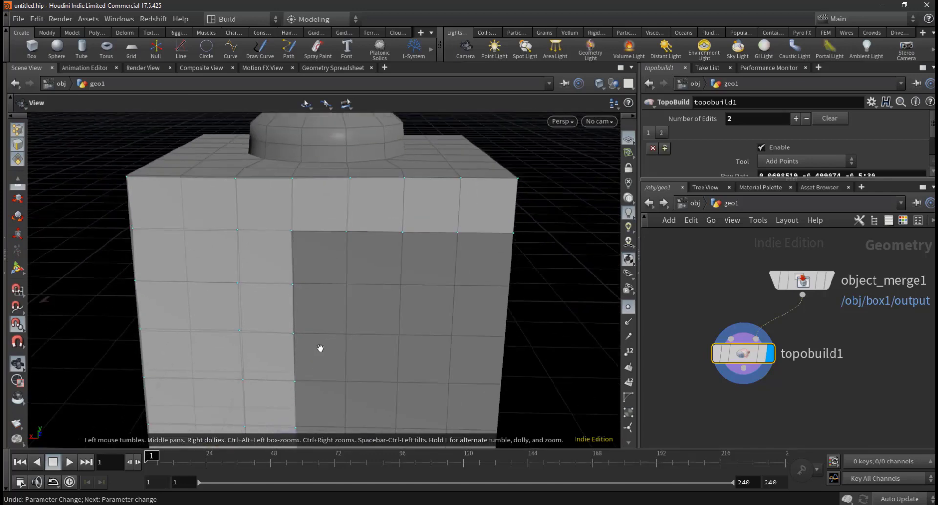
drag(320, 348, 288, 306)
Step: Turn to a near-front view and test-drag retopo points, pulling one vertex into a spike
key(Return)
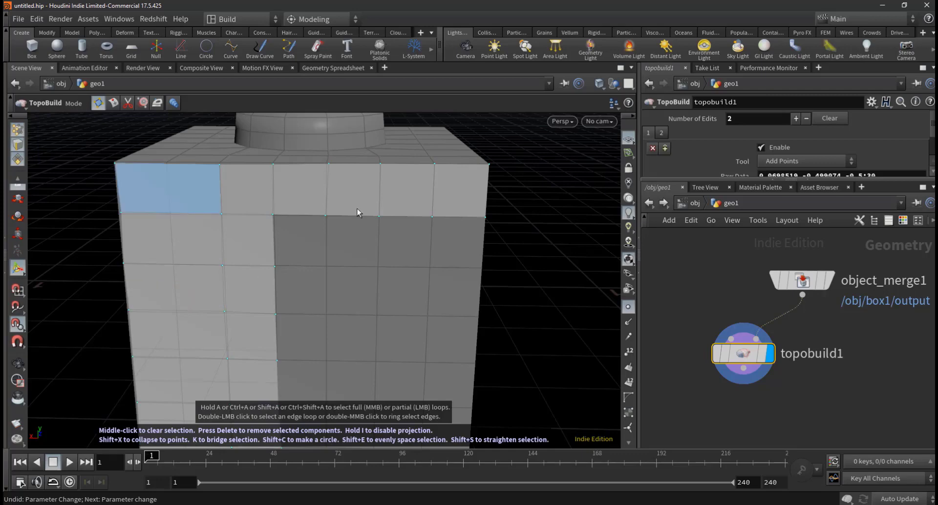
key(Escape)
drag(387, 320, 423, 247)
middle_drag(423, 247, 420, 229)
key(Return)
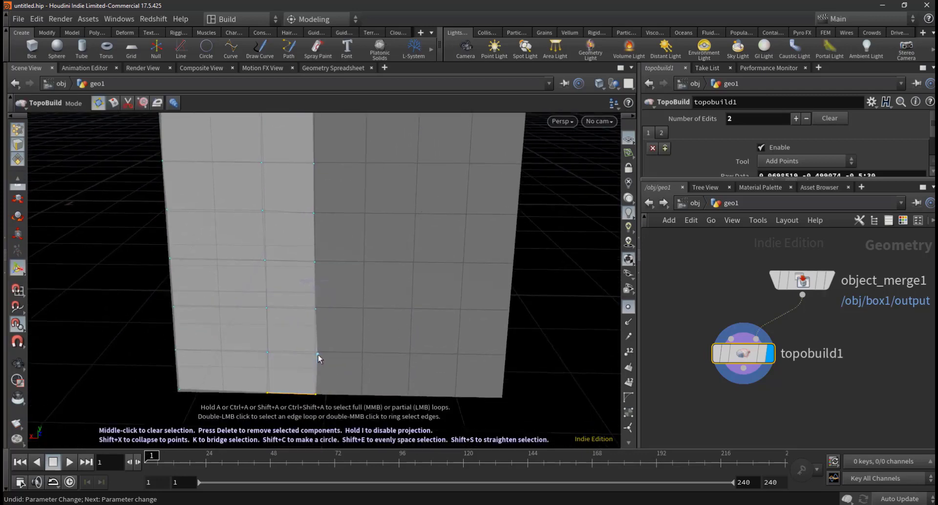
drag(318, 354, 348, 341)
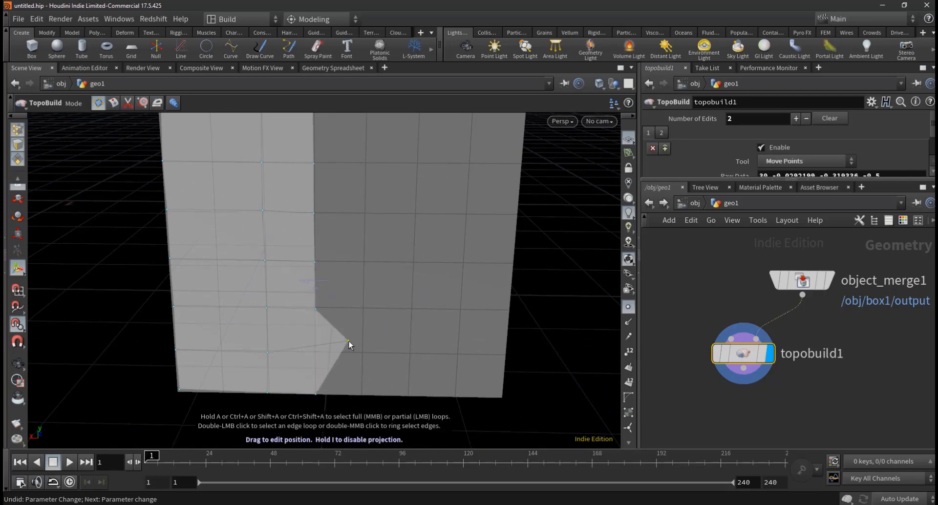
mouse_move(349, 341)
mouse_down()
mouse_move(325, 330)
mouse_move(315, 351)
mouse_up()
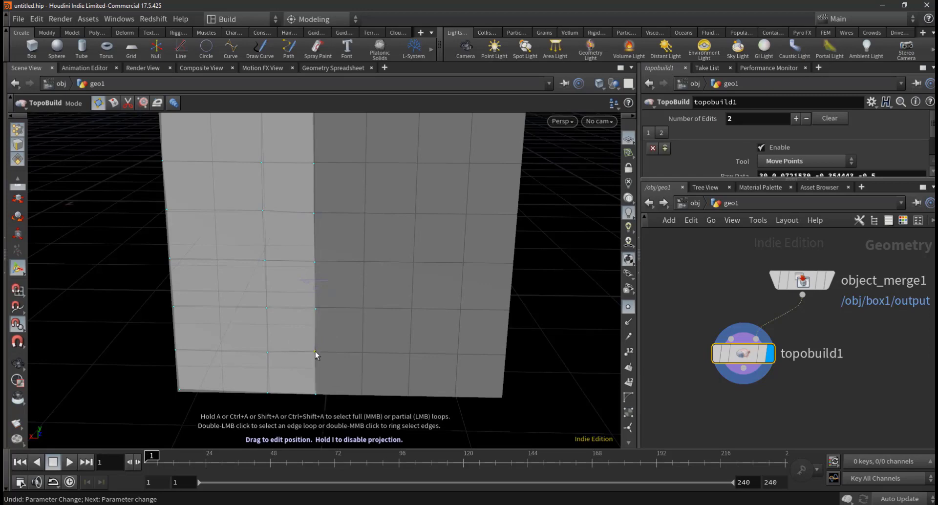
click(315, 351)
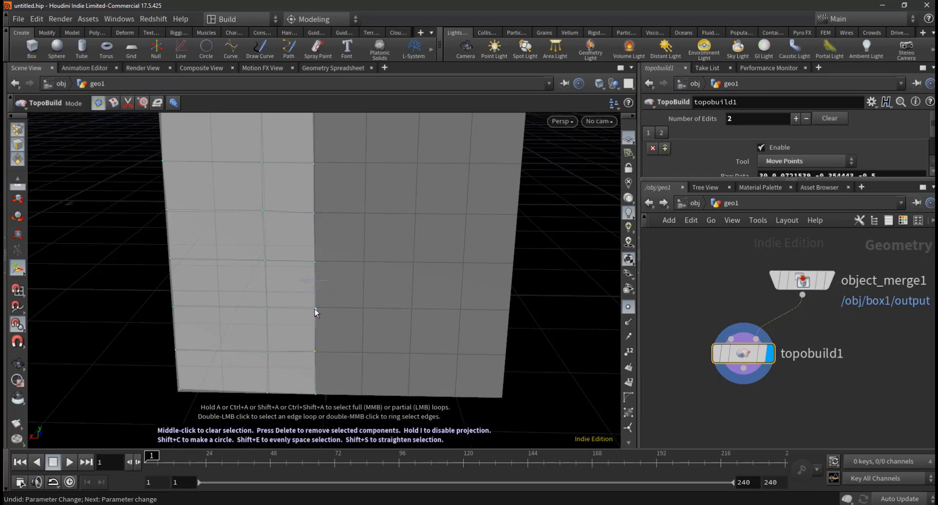
mouse_move(314, 309)
mouse_down()
mouse_move(413, 263)
mouse_move(385, 313)
mouse_up()
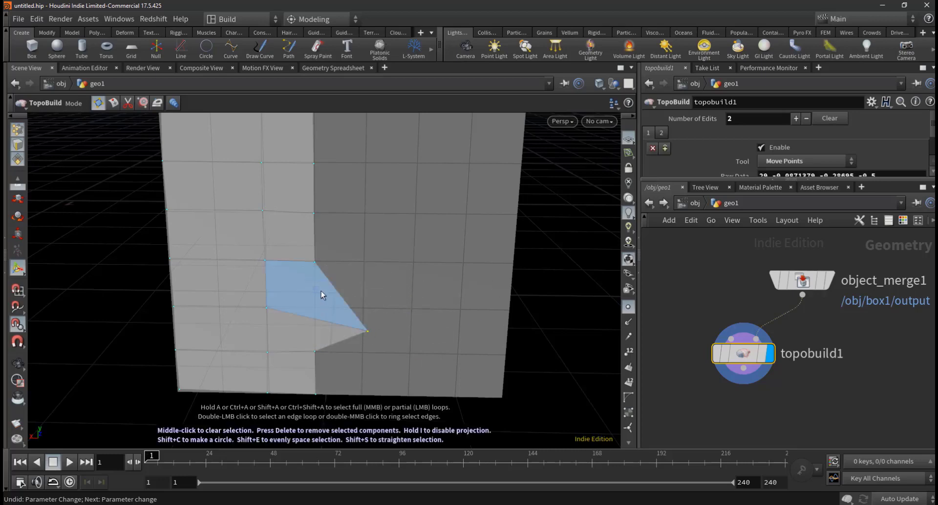
Step: Cancel a new polygon, undo point edits, and test-drag front-wall edges outward
click(315, 262)
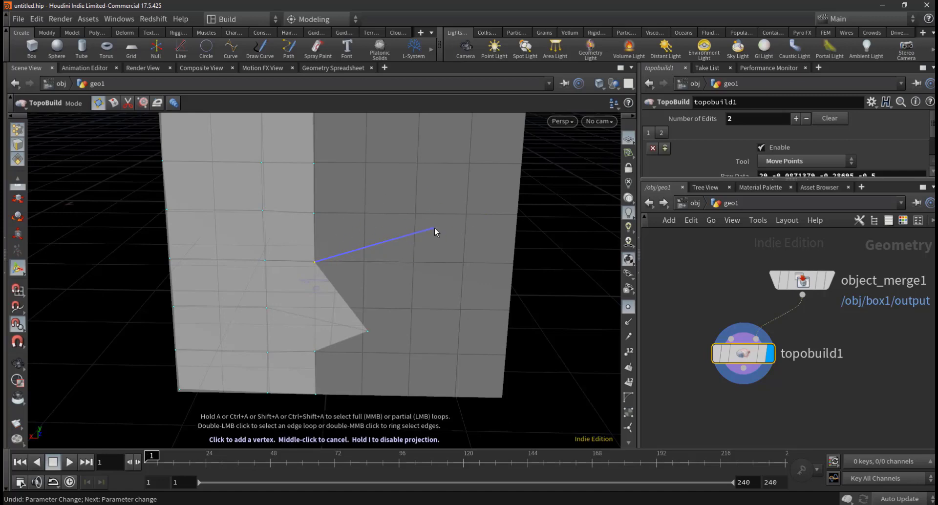
middle_click(379, 253)
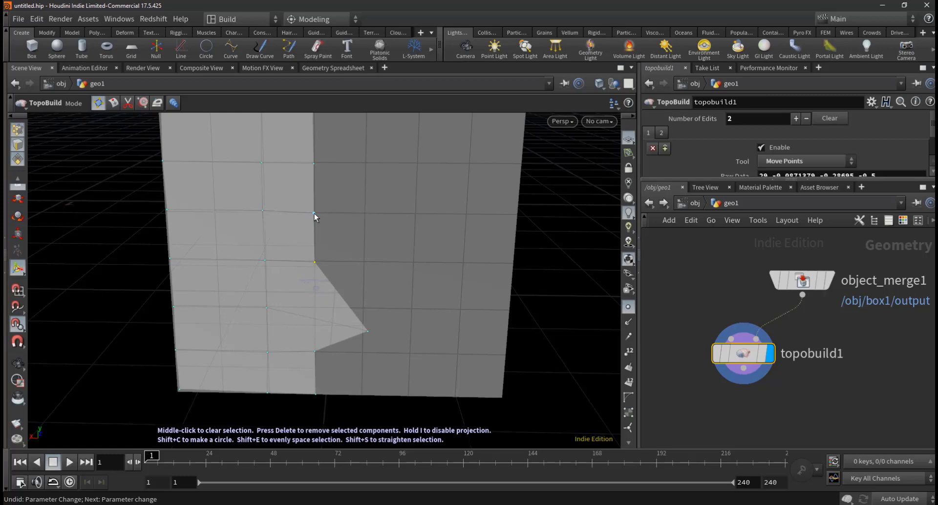
drag(314, 213, 397, 212)
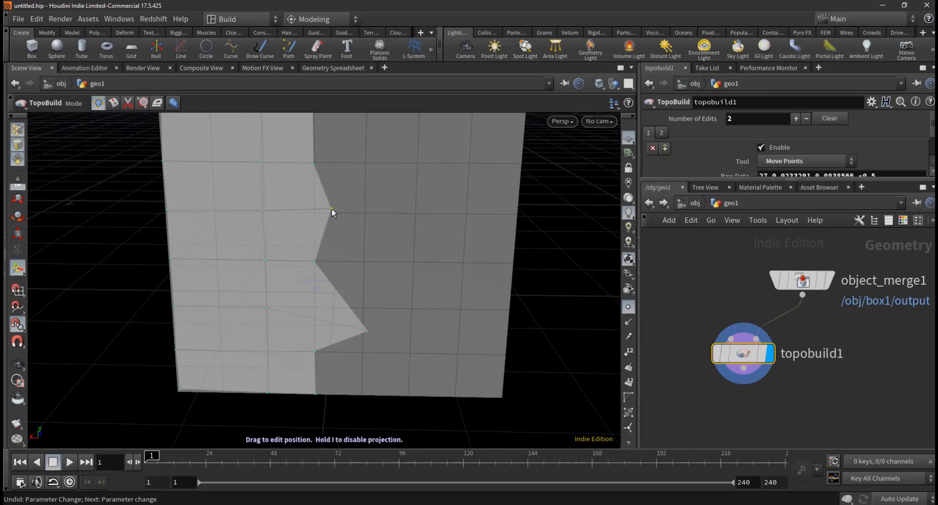
drag(397, 234, 332, 209)
key(ctrl+z)
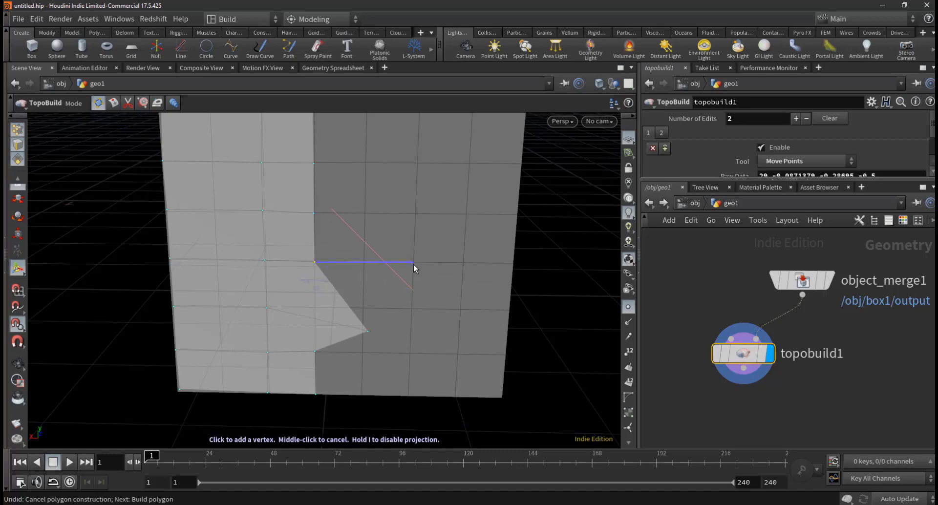
middle_click(413, 265)
key(ctrl+z)
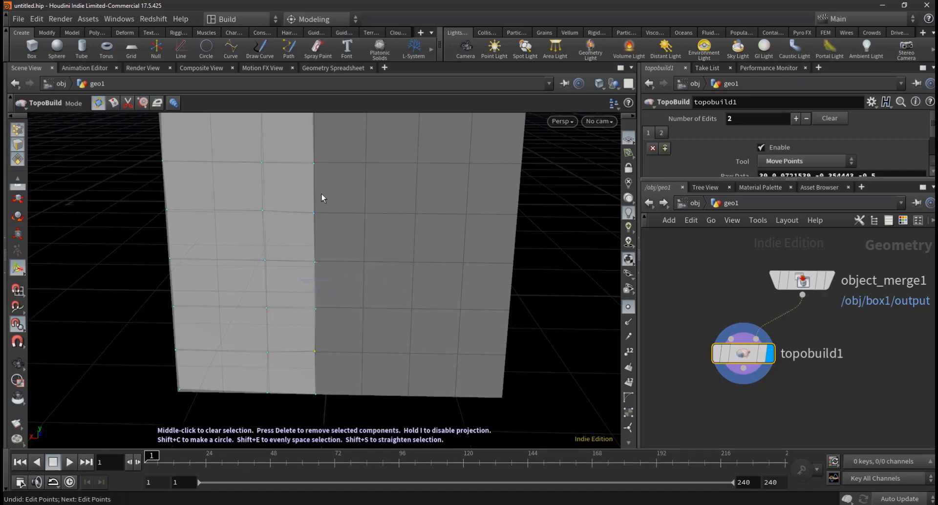
drag(313, 187, 395, 191)
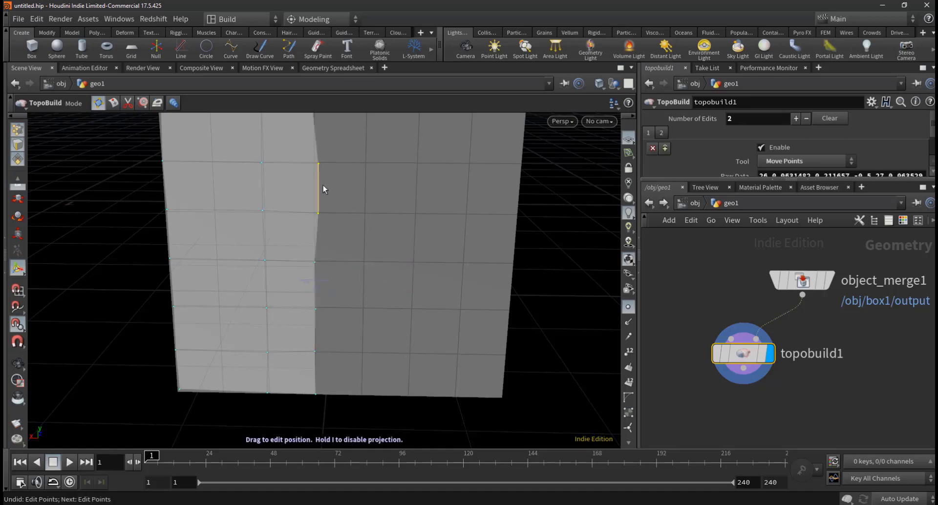
drag(360, 240, 401, 289)
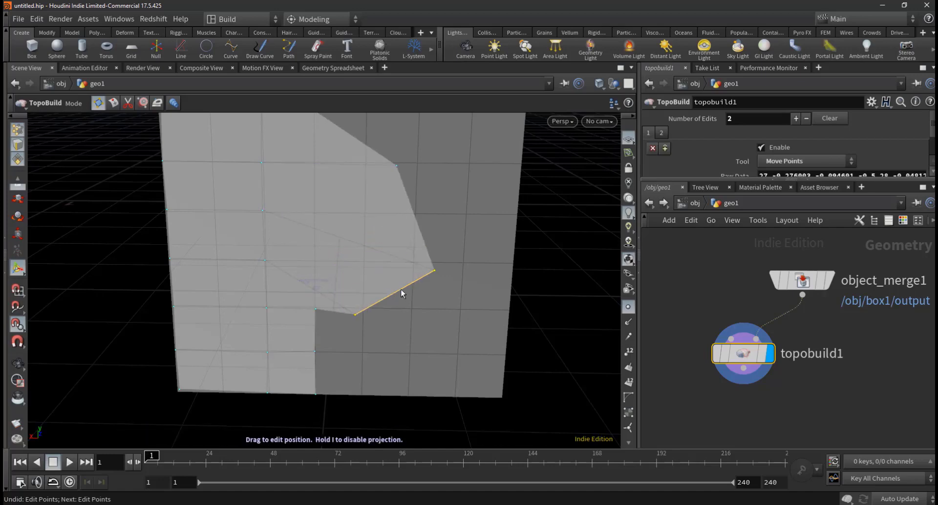
drag(335, 312, 350, 330)
Step: Undo the edge and face moves, then zoom out to frame the whole domed box
key(ctrl+z)
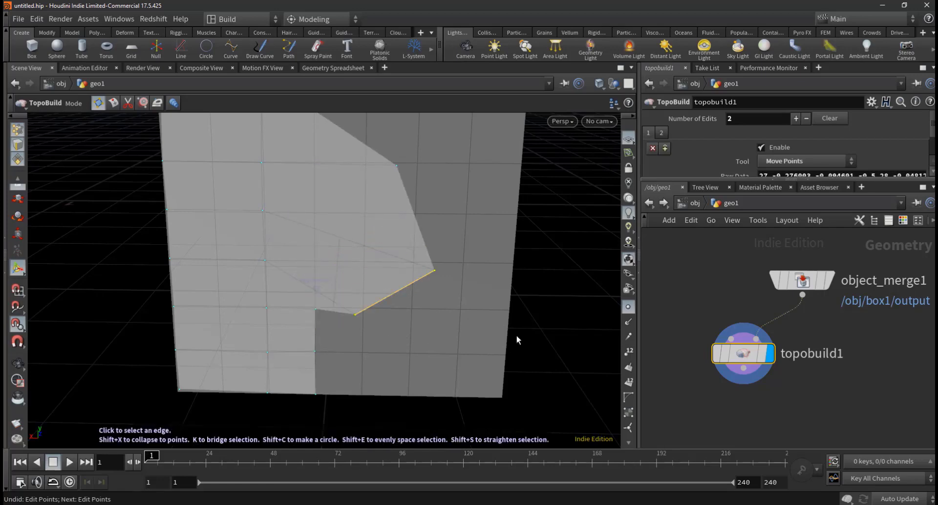
key(ctrl+z)
key(ctrl+z)
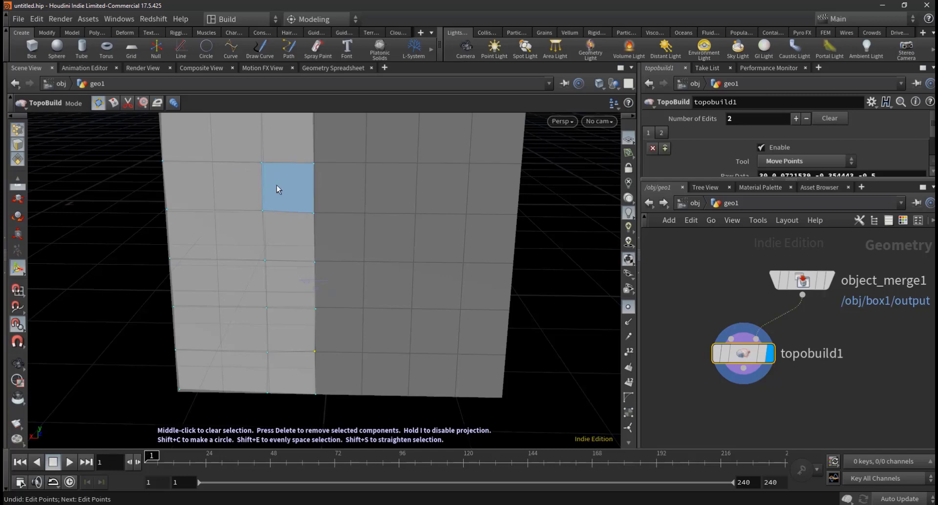
mouse_move(280, 193)
mouse_down()
mouse_move(329, 207)
mouse_move(347, 166)
mouse_move(283, 164)
mouse_move(279, 222)
mouse_move(326, 186)
mouse_move(300, 185)
mouse_up()
key(ctrl+z)
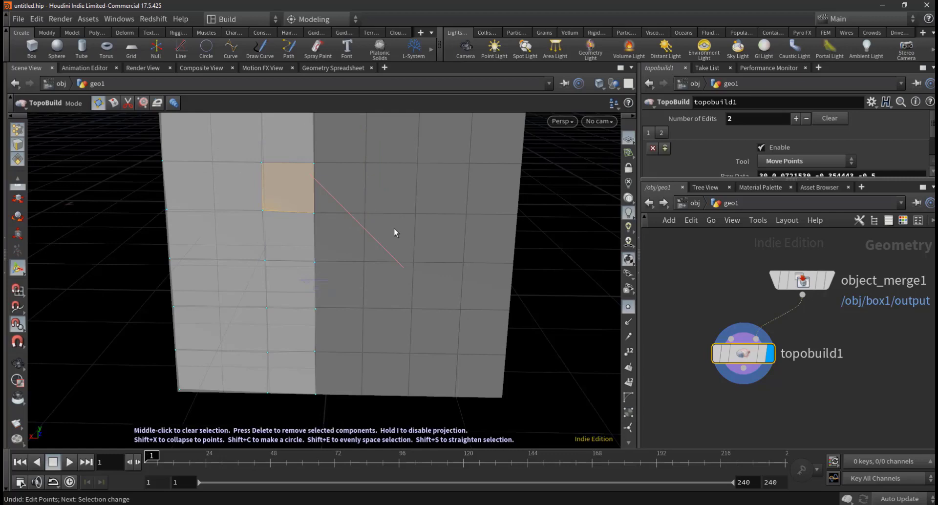
key(Escape)
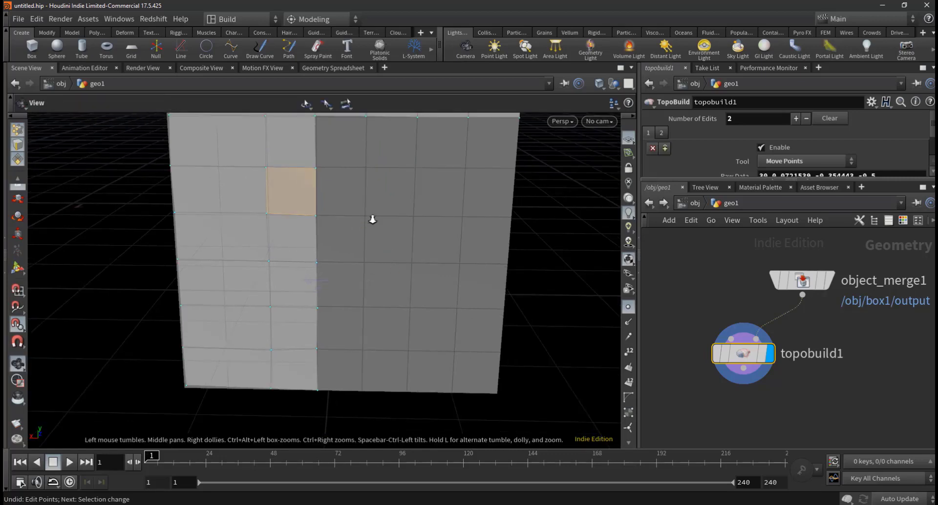
scroll(372, 219, down, 3)
scroll(332, 252, down, 5)
scroll(361, 283, down, 2)
key(Return)
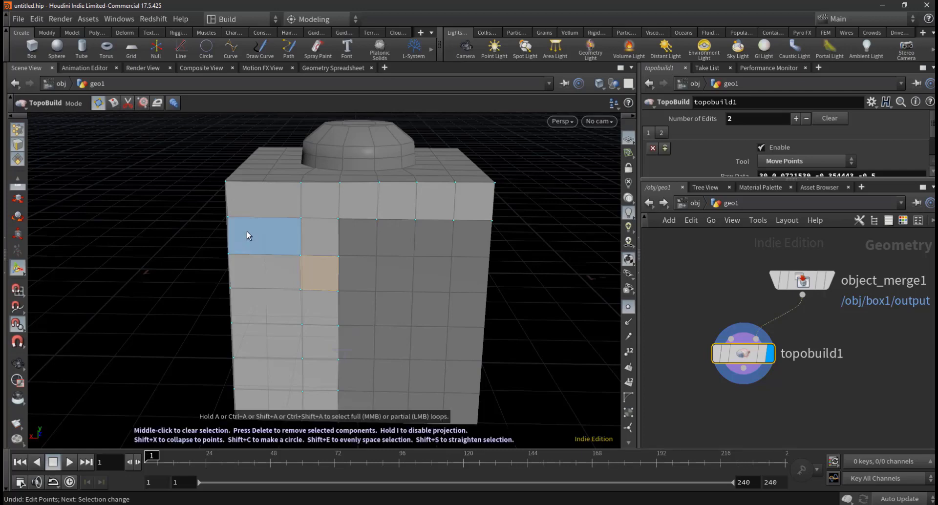
Step: Switch TopoBuild to the Brush tool and resize the brush
click(142, 103)
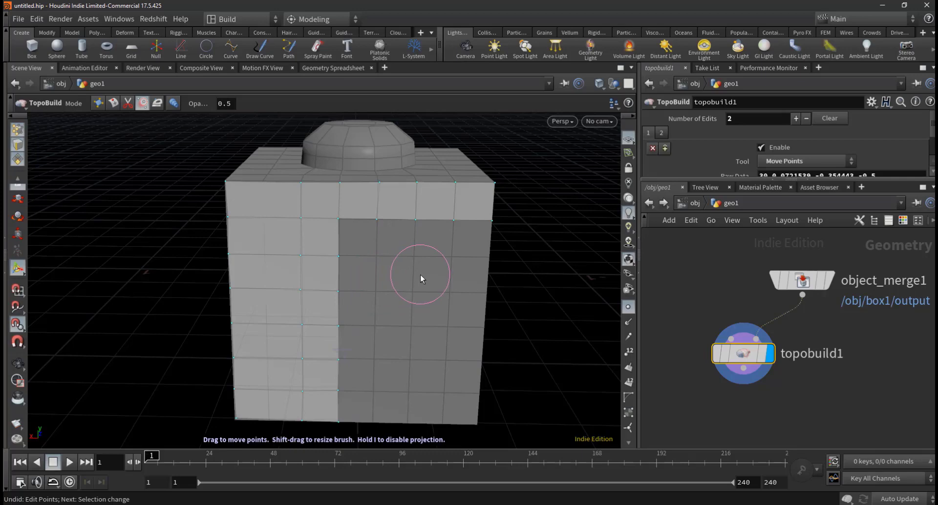
scroll(420, 275, up, 4)
scroll(420, 274, up, 3)
scroll(420, 274, down, 2)
scroll(414, 275, up, 2)
scroll(415, 275, down, 2)
scroll(414, 275, down, 2)
Step: Brush the left-column points rightward into a curve, then select the brush Opacity value
mouse_move(370, 289)
shift+mouse_down()
mouse_move(436, 298)
mouse_move(406, 322)
mouse_move(453, 317)
mouse_move(386, 320)
mouse_move(415, 317)
shift+mouse_up()
key(ctrl+z)
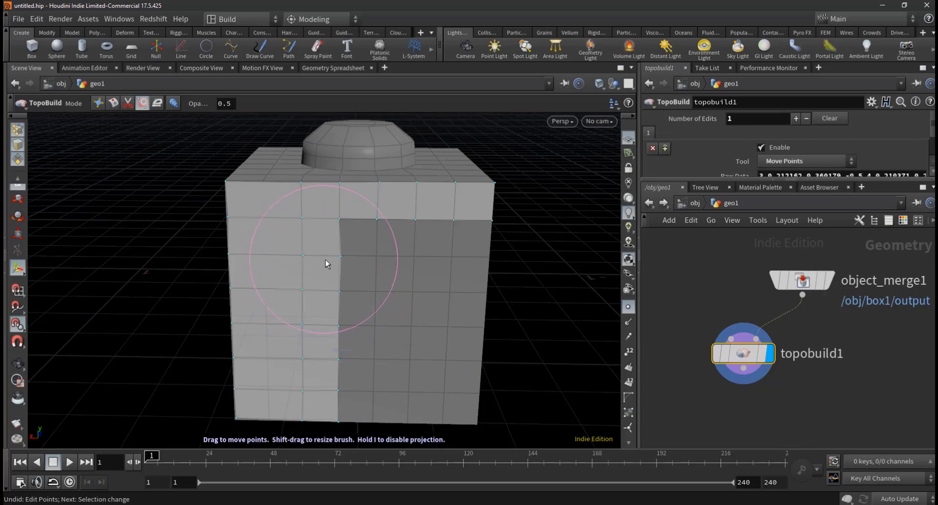
mouse_move(325, 260)
mouse_down()
mouse_move(318, 367)
mouse_move(338, 327)
mouse_move(340, 248)
mouse_move(399, 220)
mouse_move(453, 214)
mouse_move(407, 214)
mouse_move(351, 270)
mouse_move(367, 275)
mouse_move(356, 379)
mouse_up()
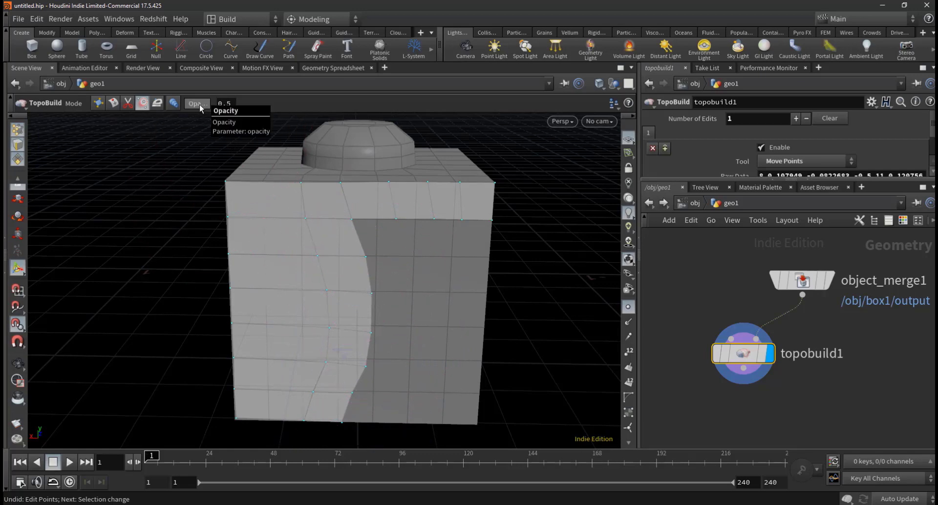
double_click(239, 103)
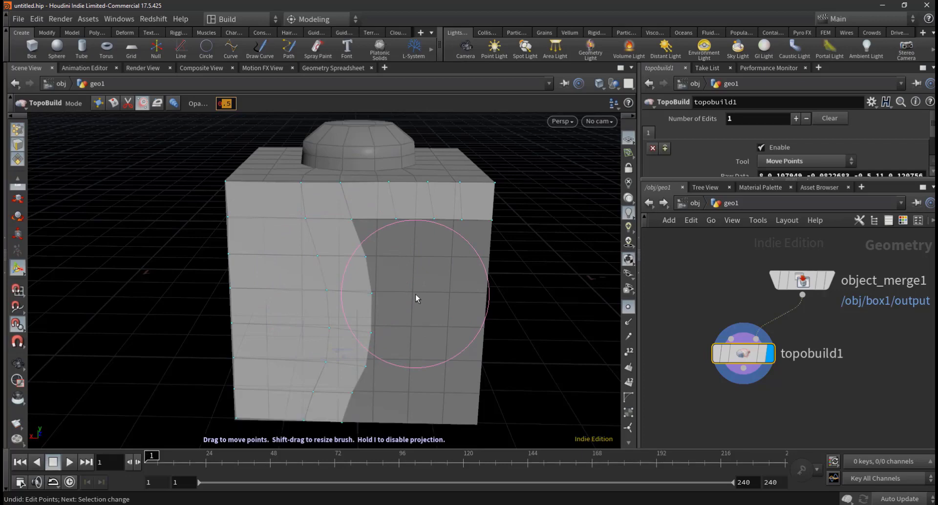
text(0)
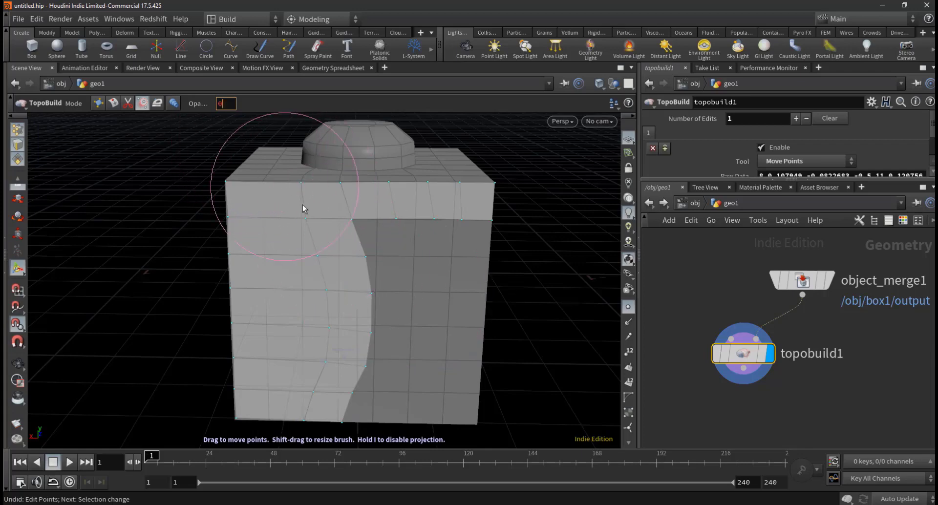
key(Return)
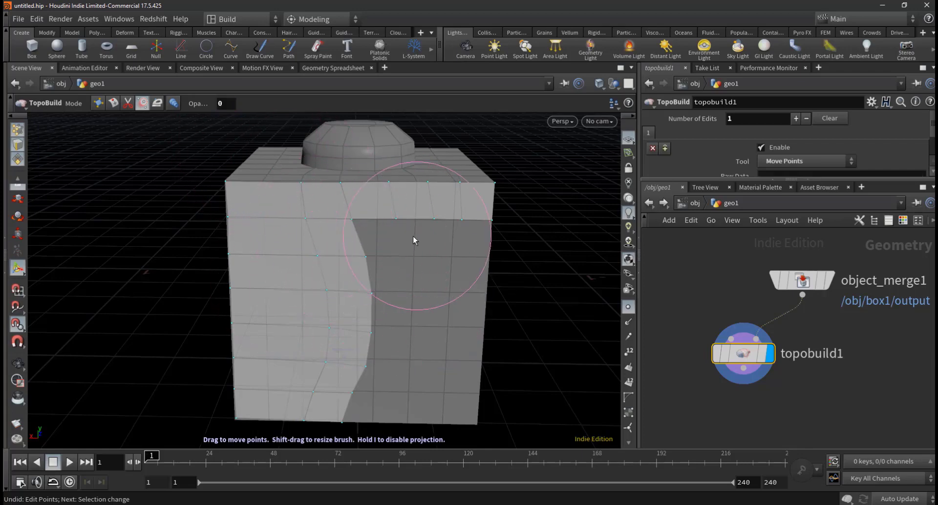
click(226, 103)
text(.)
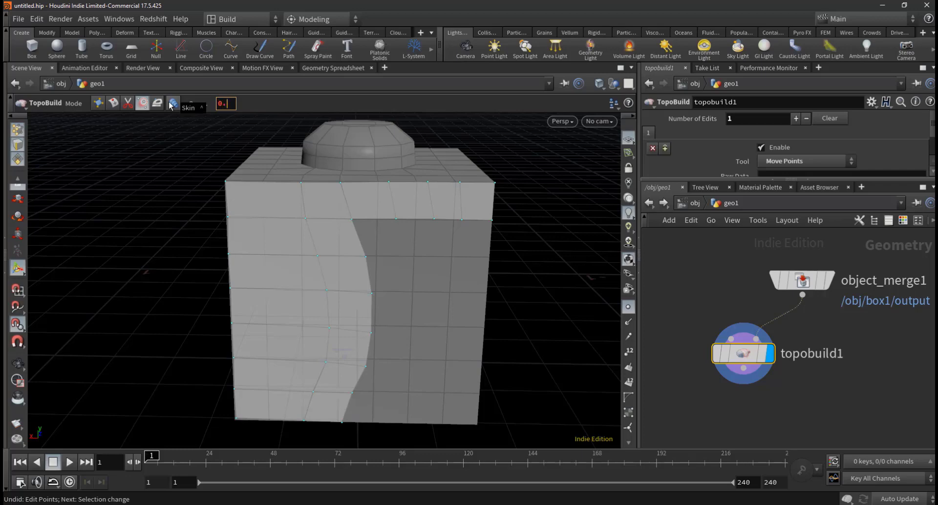
text(1)
key(Return)
mouse_move(333, 287)
mouse_down()
mouse_move(381, 285)
mouse_move(390, 242)
mouse_move(367, 293)
mouse_move(361, 360)
mouse_move(394, 373)
mouse_move(410, 409)
mouse_up()
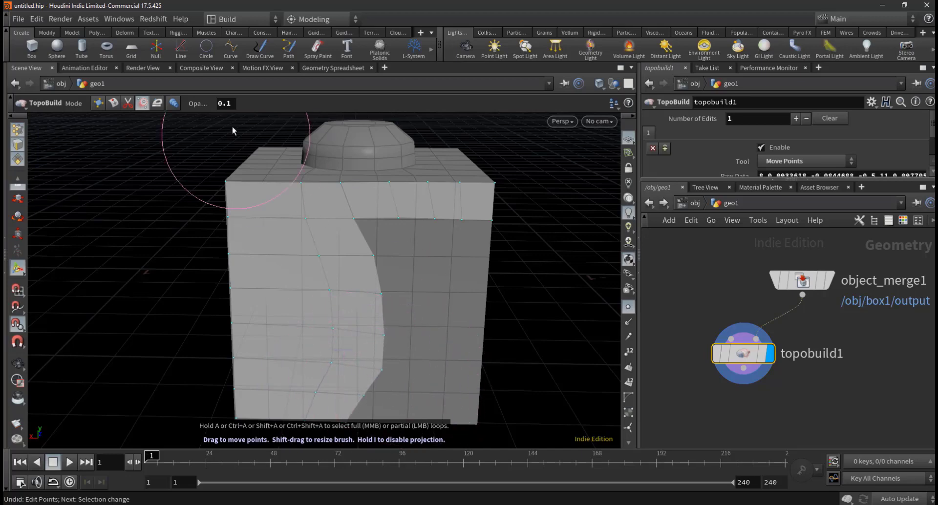
click(224, 103)
text(1)
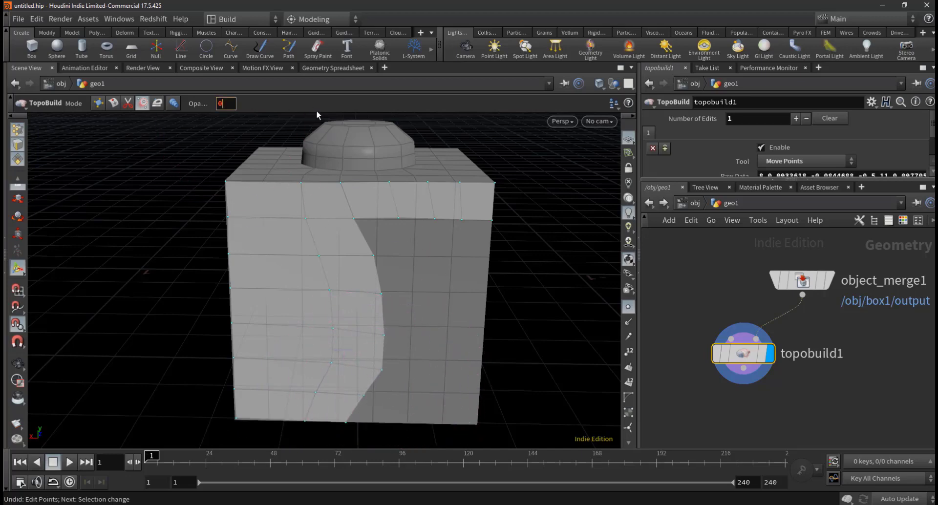
key(Return)
mouse_move(342, 244)
mouse_down()
mouse_move(347, 274)
mouse_move(434, 349)
mouse_move(394, 361)
mouse_move(341, 342)
mouse_move(381, 305)
mouse_move(387, 274)
mouse_move(306, 248)
mouse_move(298, 234)
mouse_move(393, 208)
mouse_move(435, 217)
mouse_move(432, 358)
mouse_up()
key(ctrl+z)
key(ctrl+z)
key(ctrl+z)
key(ctrl+z)
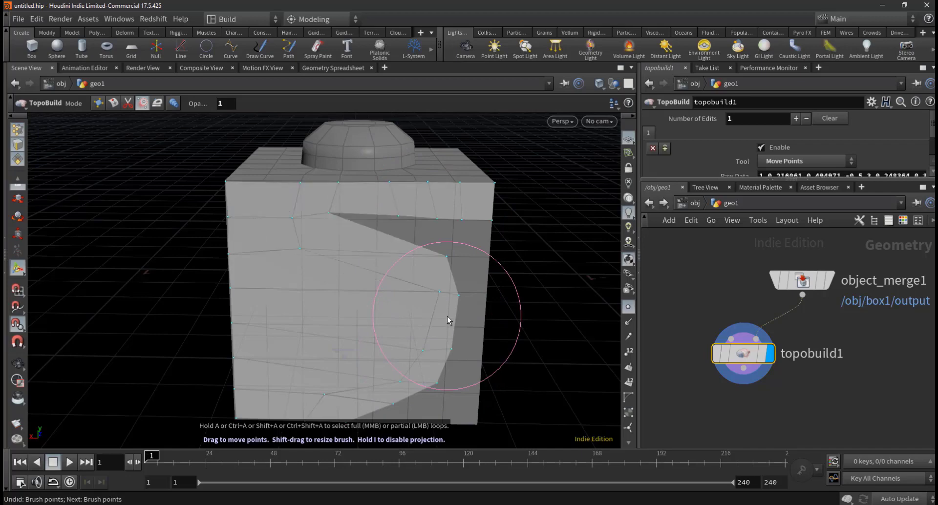
key(ctrl+z)
key(ctrl+z)
key(ctrl+z)
key(ctrl+z)
key(ctrl+z)
key(ctrl+z)
key(ctrl+z)
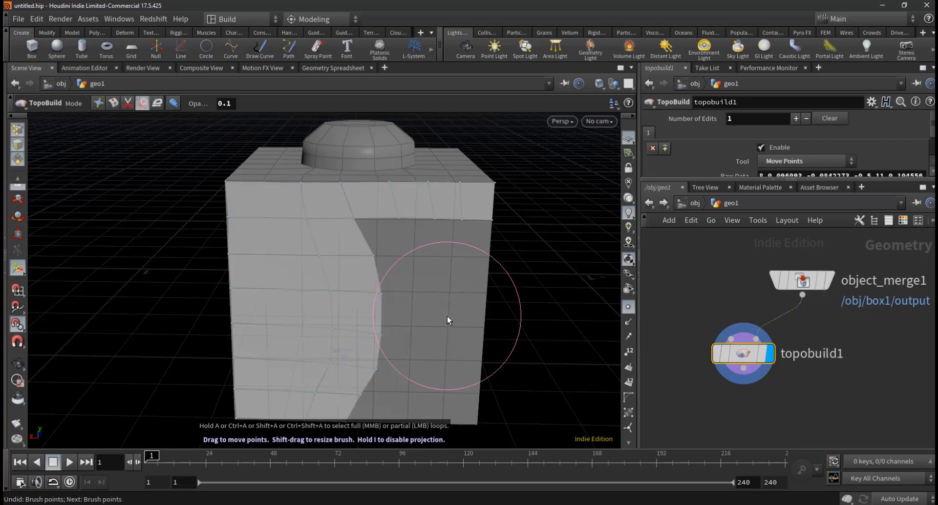
key(ctrl+z)
key(ctrl+z)
key(ctrl+z)
key(ctrl+z)
key(ctrl+z)
key(ctrl+z)
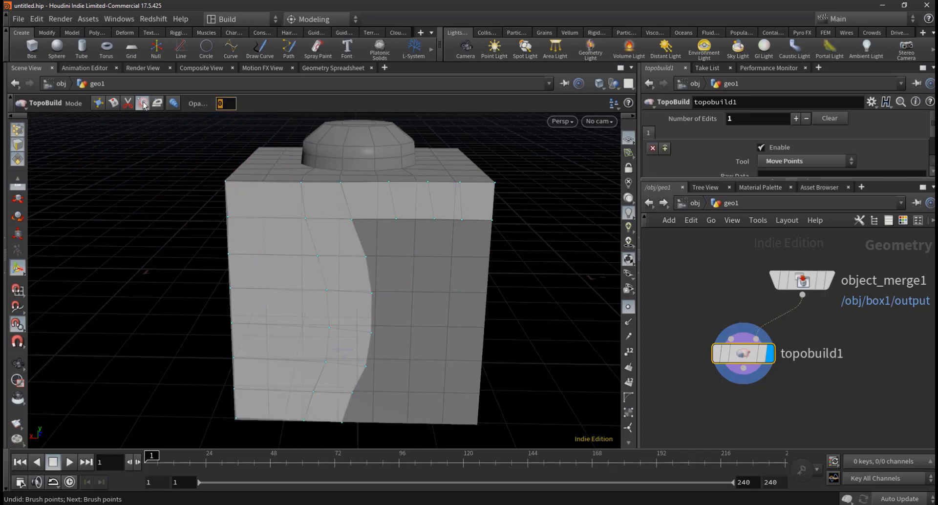
click(98, 104)
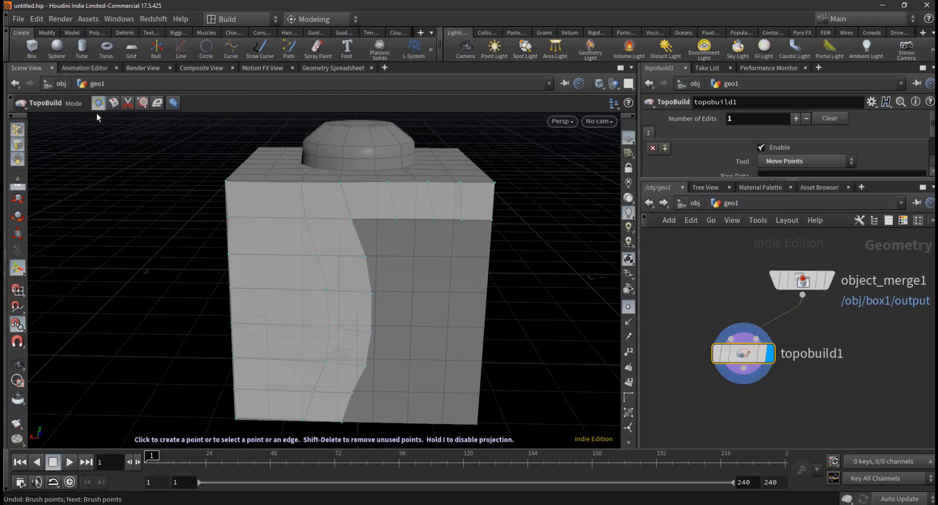
click(143, 105)
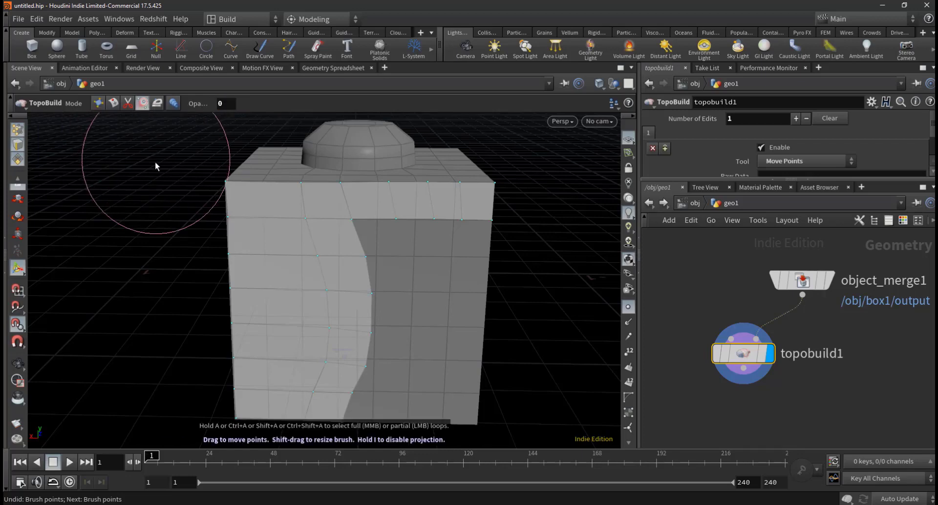
click(102, 104)
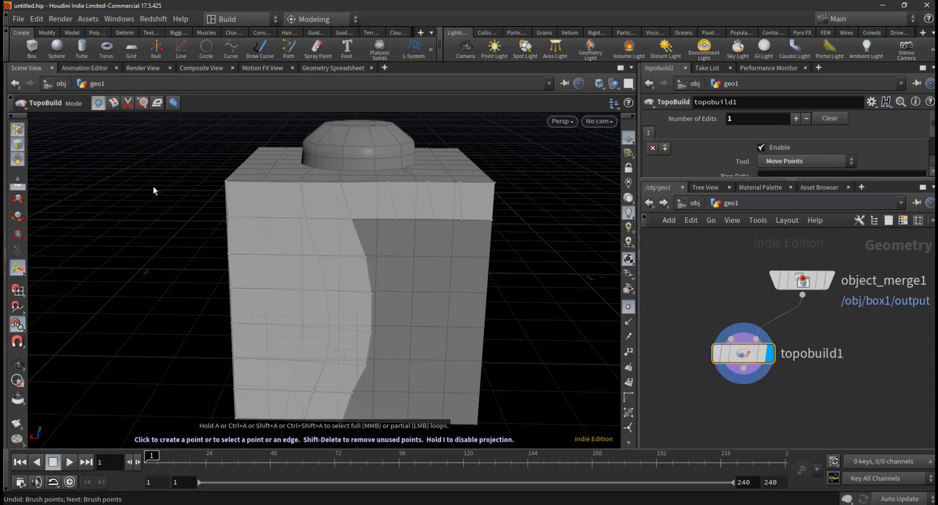
click(359, 239)
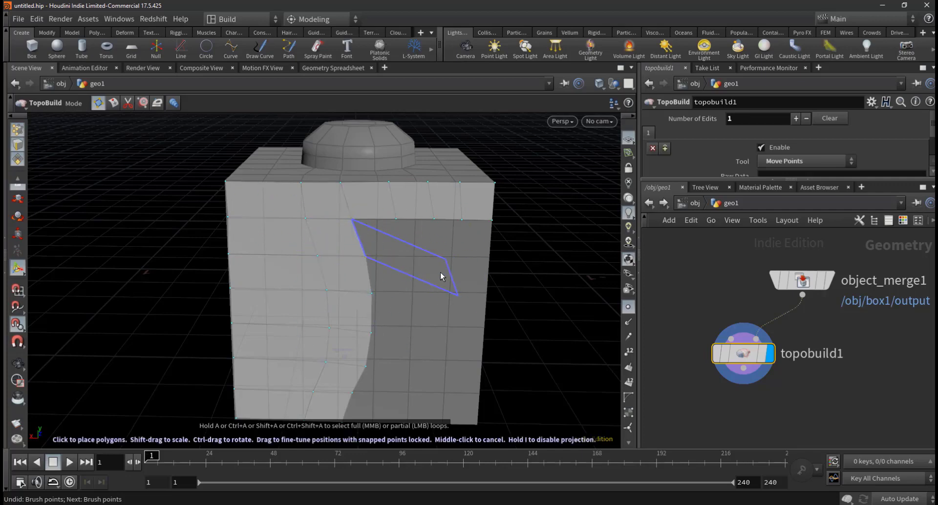
key(Delete)
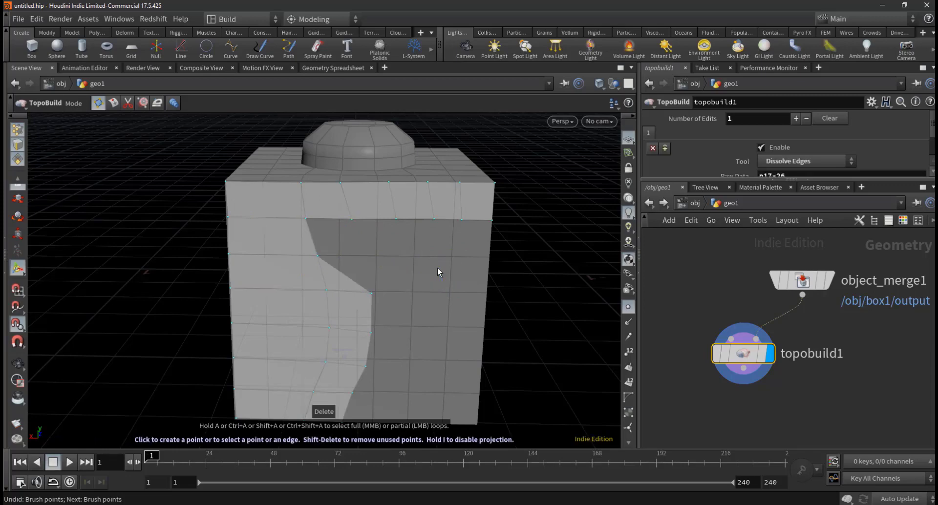
key(ctrl+z)
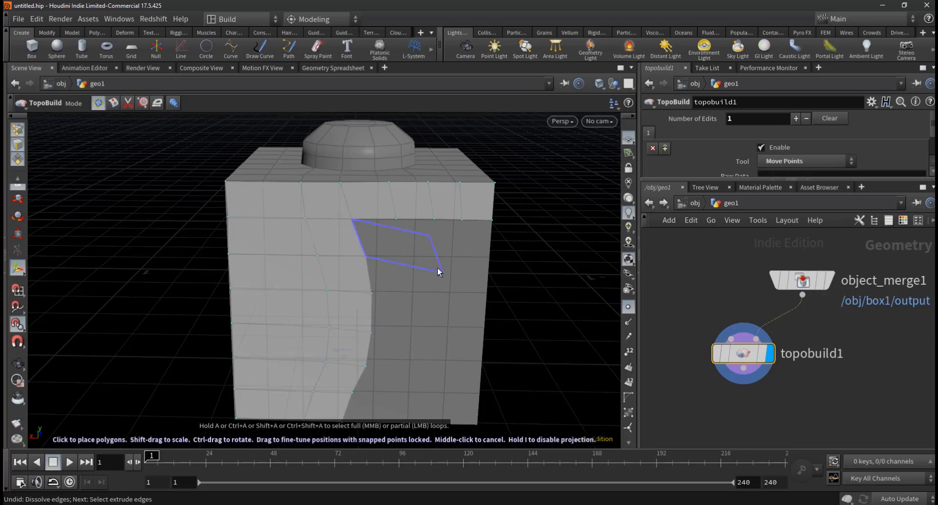
click(396, 220)
key(Delete)
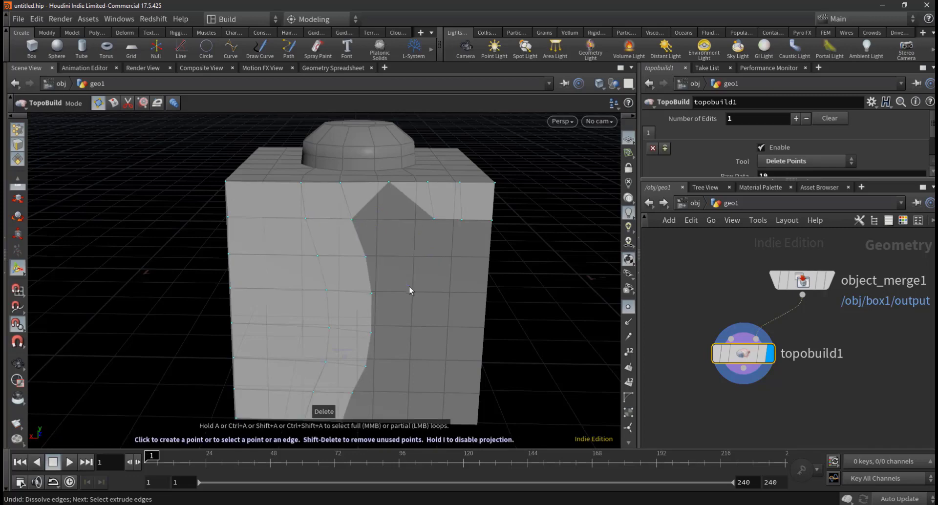
key(ctrl+z)
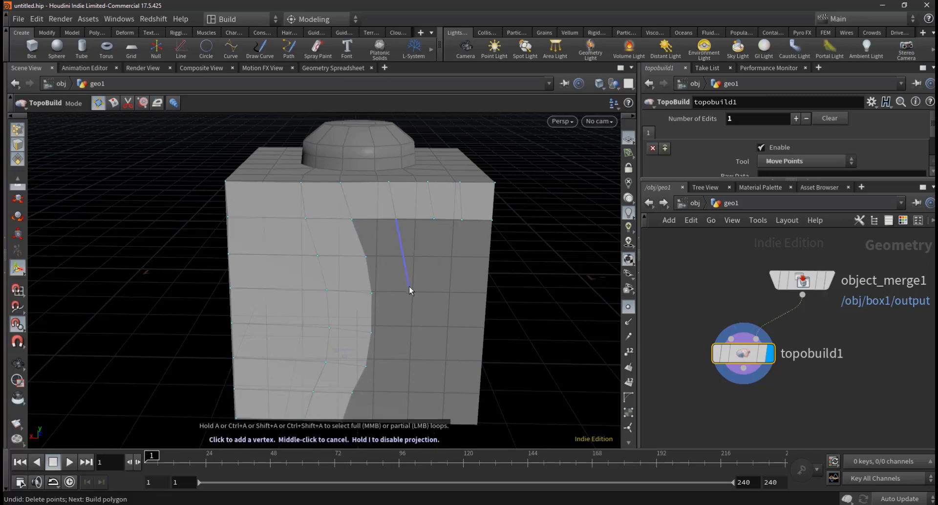
middle_click(409, 288)
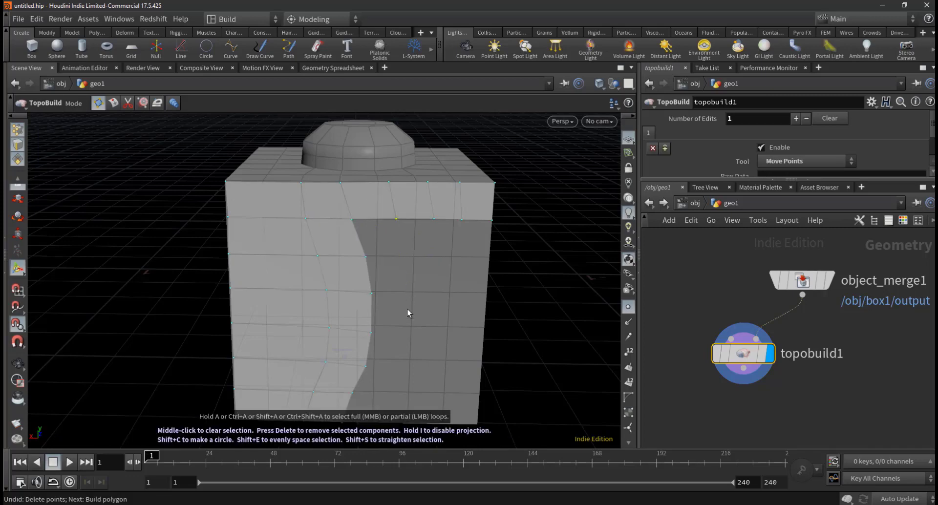
click(331, 241)
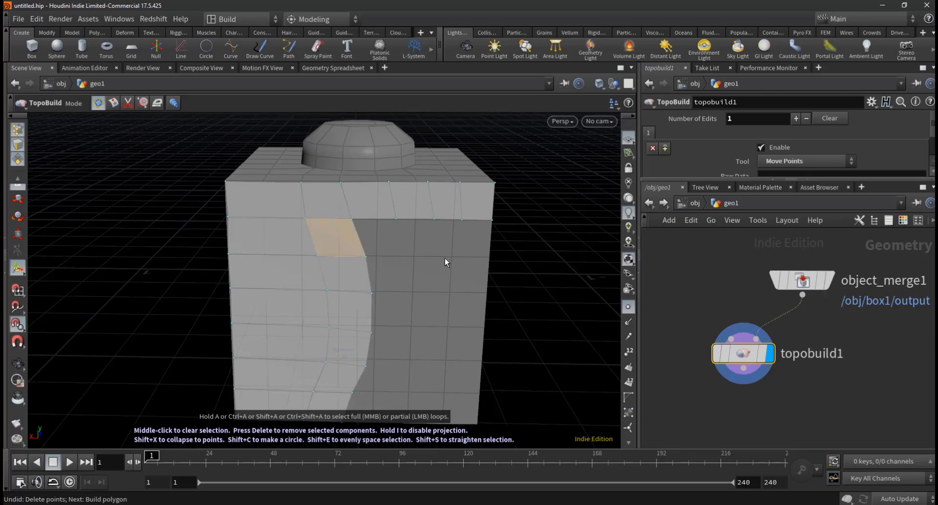
key(Delete)
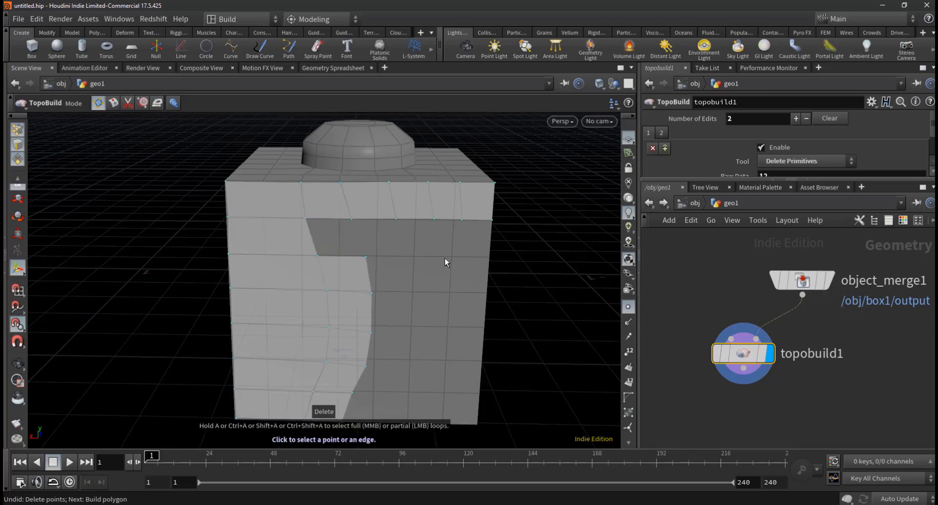
key(ctrl+z)
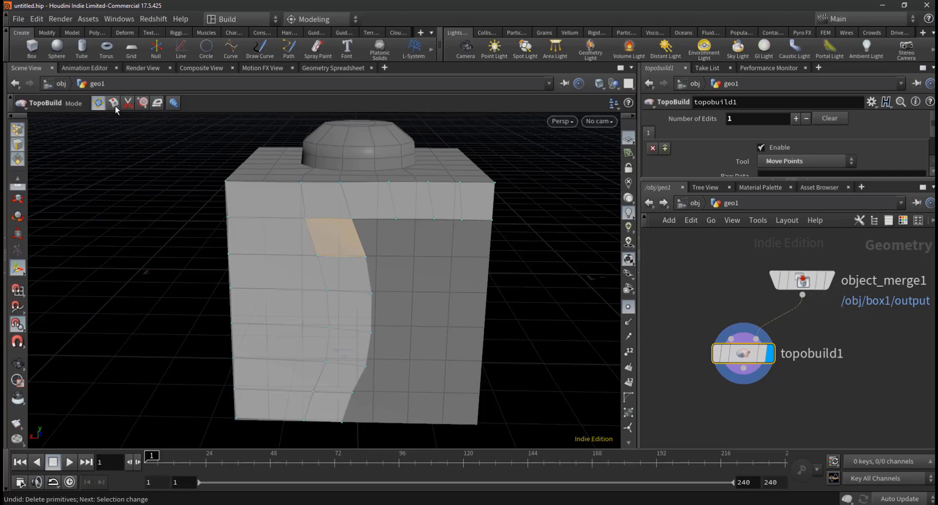
Step: Slide the upper-left edge back and forth with Slide Edge, then nudge it right
click(114, 104)
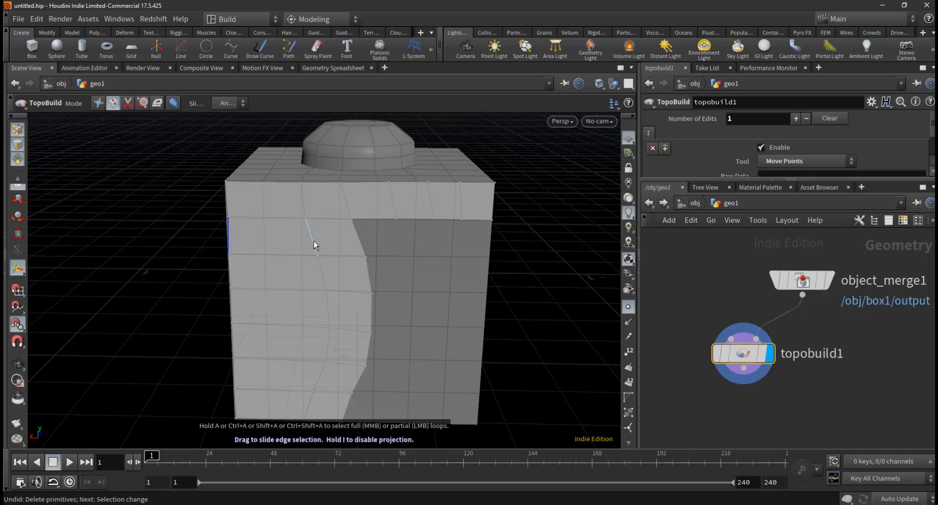
mouse_move(314, 247)
mouse_down()
mouse_move(270, 240)
mouse_move(303, 230)
mouse_up()
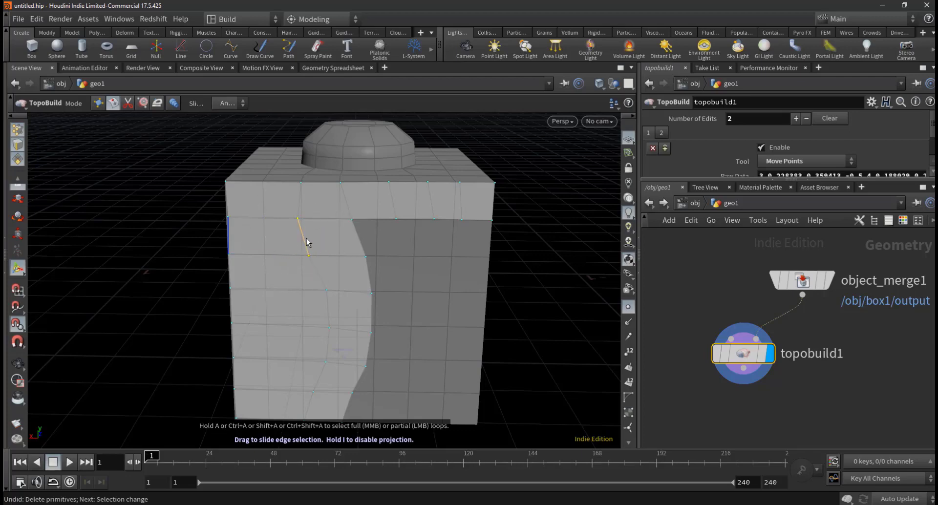
drag(305, 242, 245, 233)
click(95, 103)
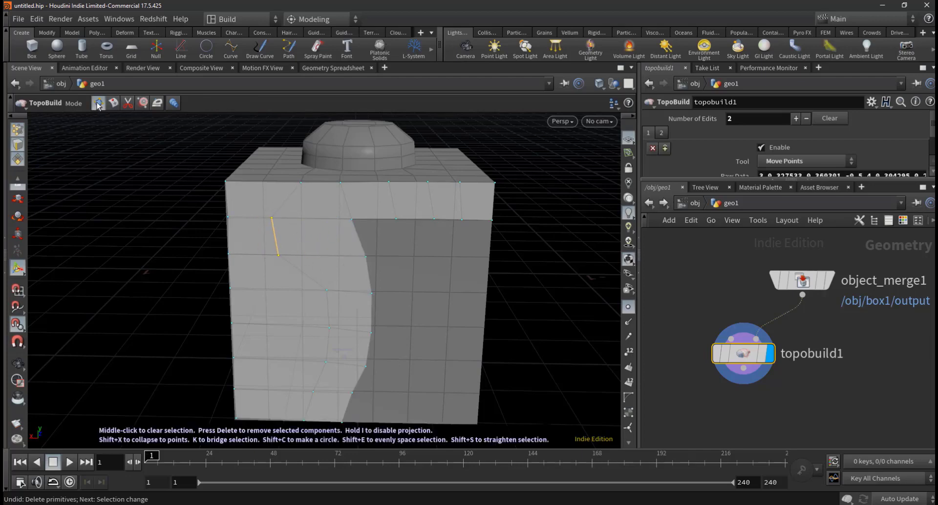
mouse_move(273, 234)
mouse_down()
mouse_move(332, 228)
mouse_move(318, 224)
mouse_move(315, 240)
mouse_move(288, 247)
mouse_up()
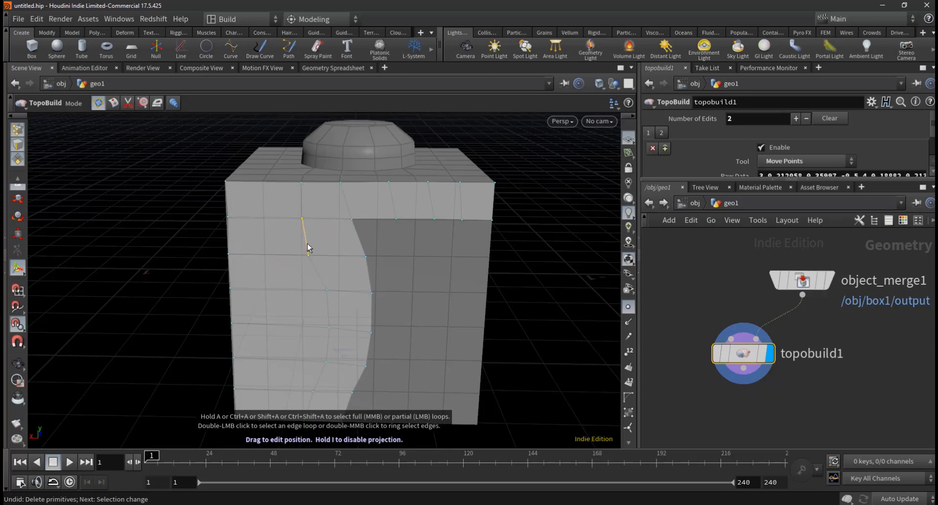
Step: Undo three edge adjustments and re-slide the edge sideways with Slide Edge
key(ctrl+z)
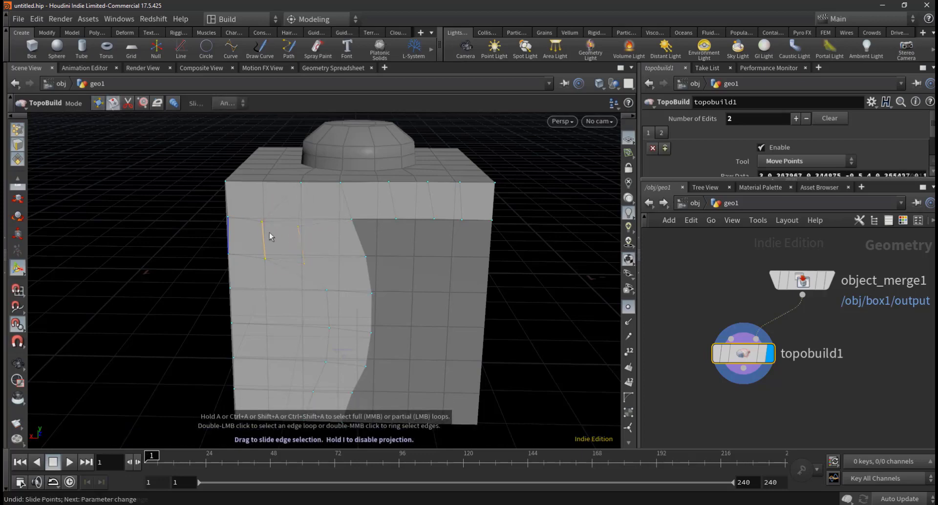
key(ctrl+z)
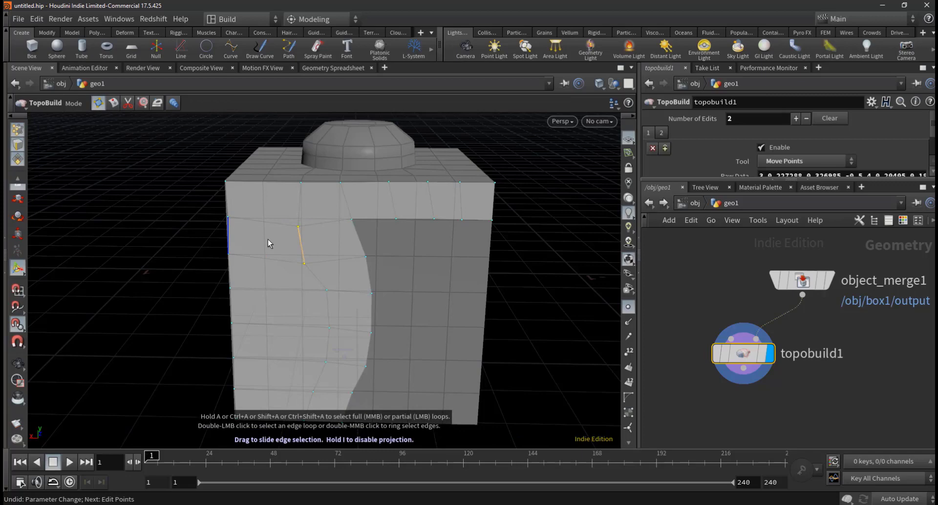
key(ctrl+z)
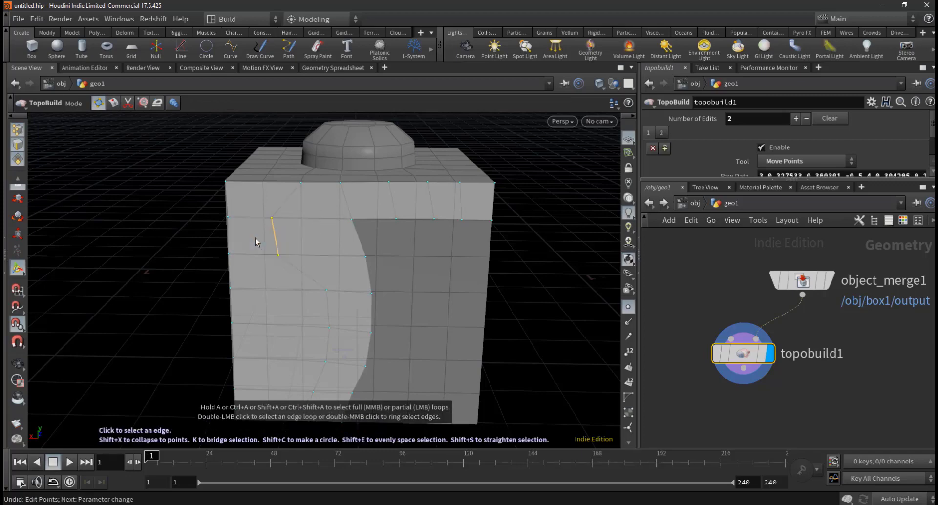
click(115, 106)
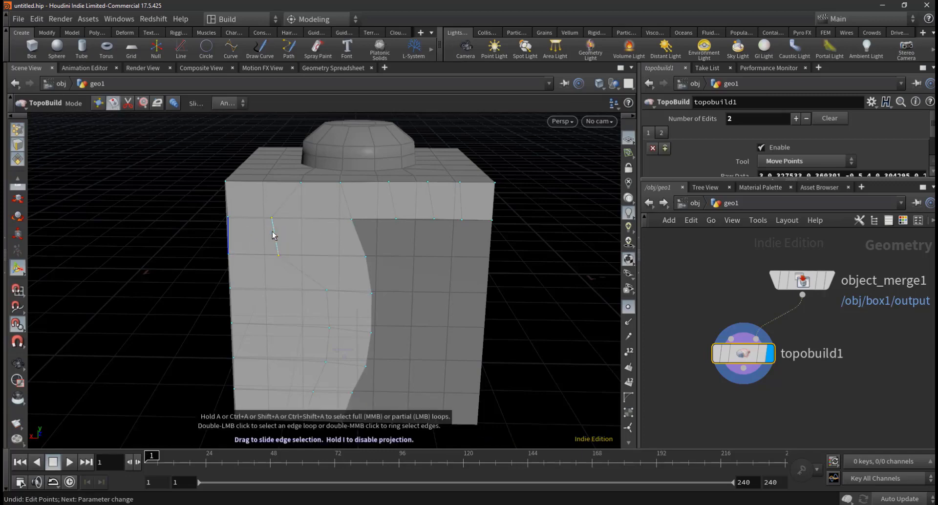
drag(278, 234, 315, 236)
drag(327, 229, 307, 239)
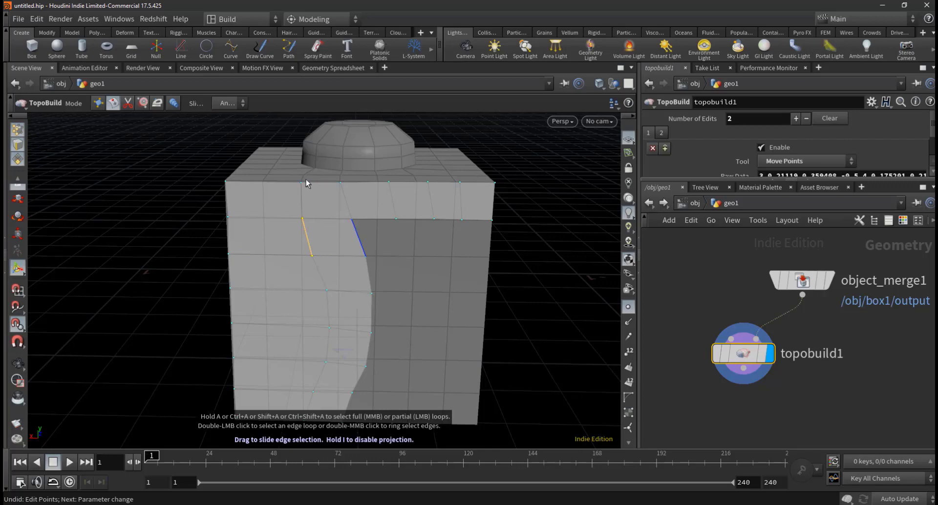
Step: Select the vertical edge loop, slide it toward the fold, then undo the last slide
double_click(320, 276)
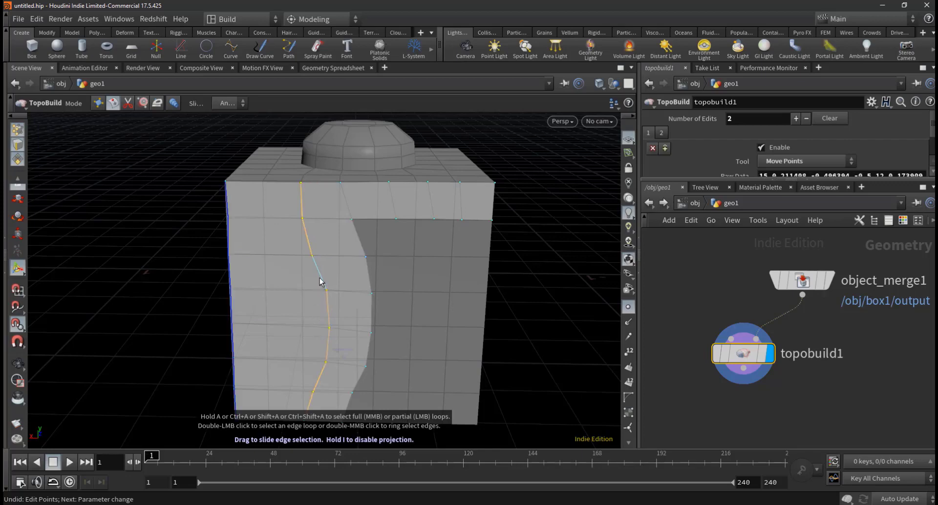
mouse_move(320, 280)
mouse_down()
mouse_move(242, 283)
mouse_move(324, 294)
mouse_move(280, 277)
mouse_move(315, 285)
mouse_move(313, 277)
mouse_up()
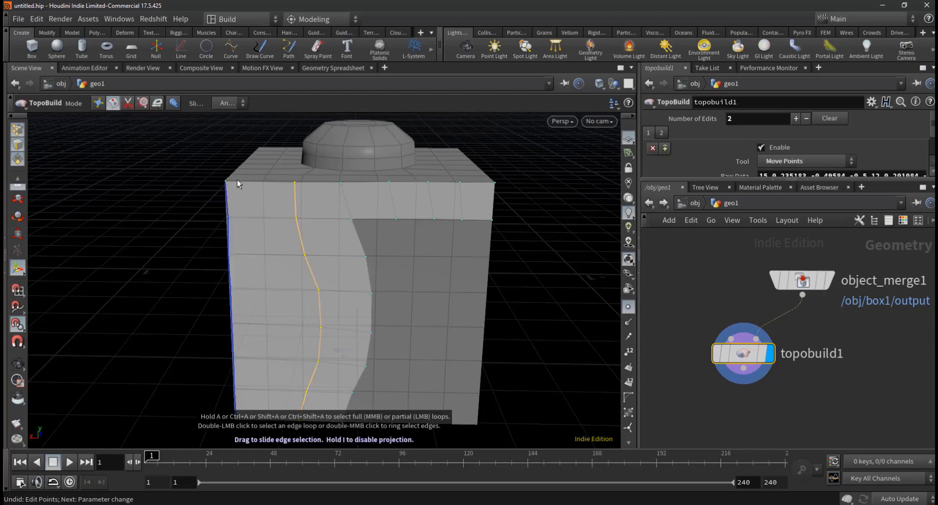
mouse_move(306, 259)
mouse_down()
mouse_move(271, 263)
mouse_move(358, 275)
mouse_move(272, 276)
mouse_move(245, 288)
mouse_move(341, 281)
mouse_up()
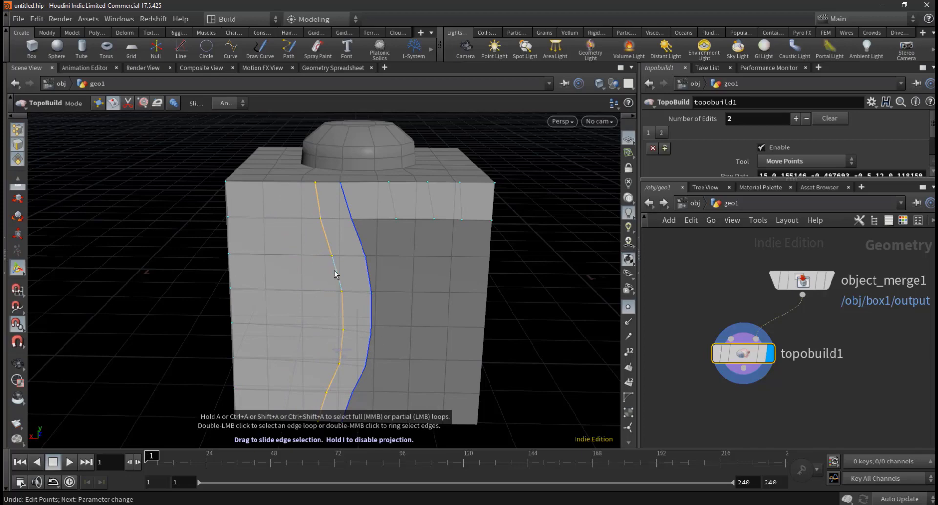
drag(335, 274, 369, 272)
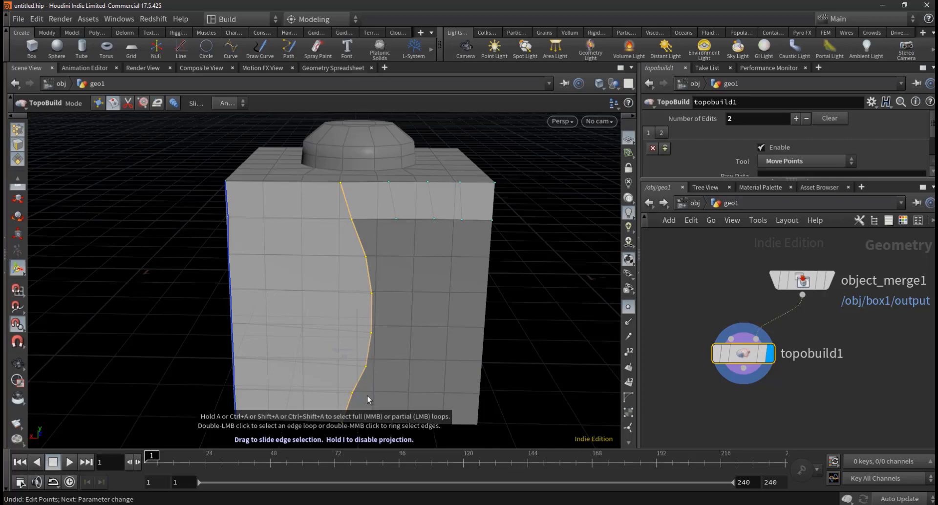
key(ctrl+z)
key(ctrl+z)
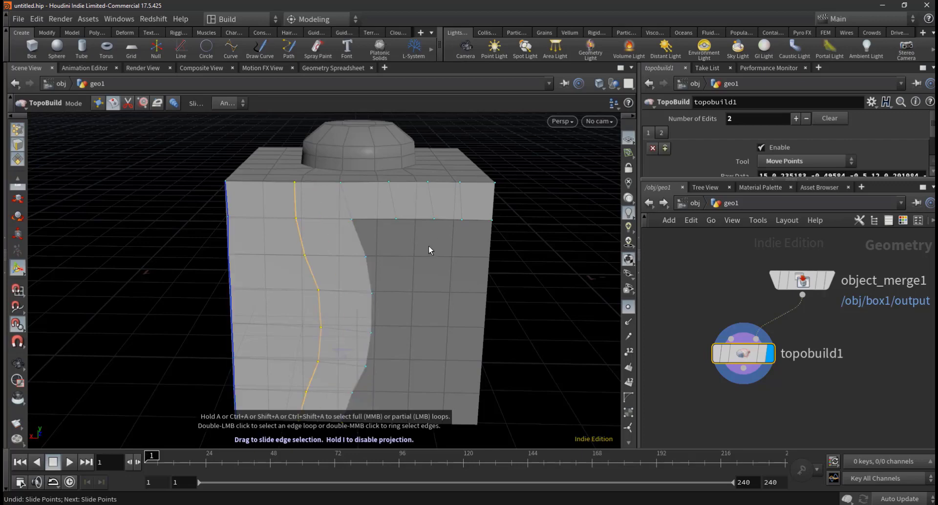
click(98, 103)
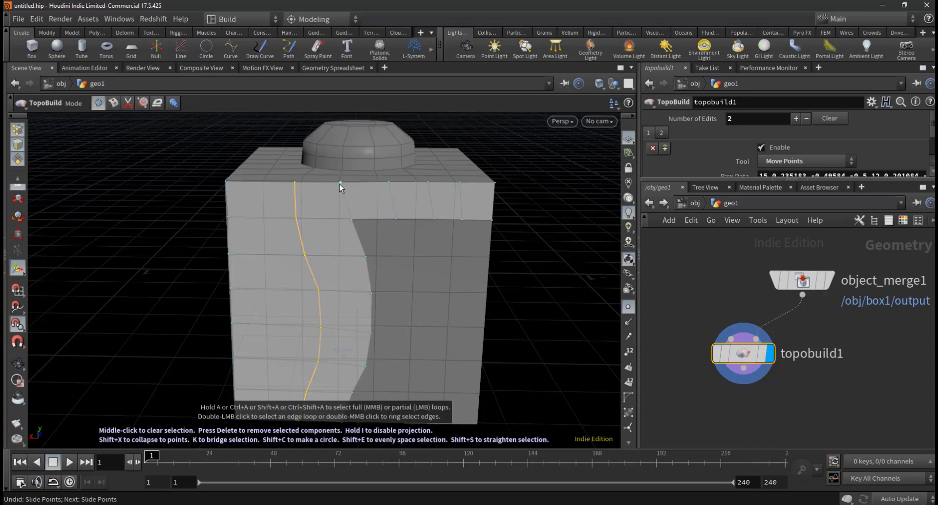
drag(341, 182, 389, 184)
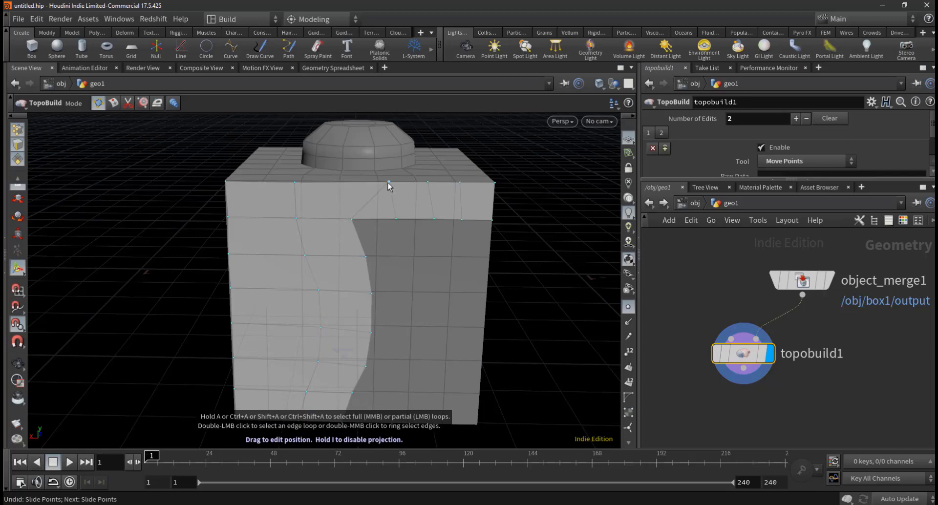
click(424, 271)
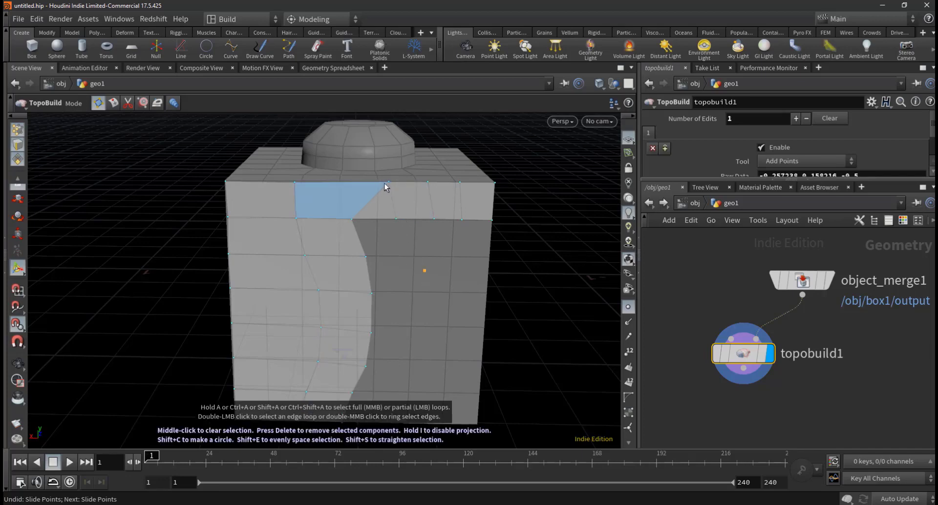
drag(388, 184, 386, 187)
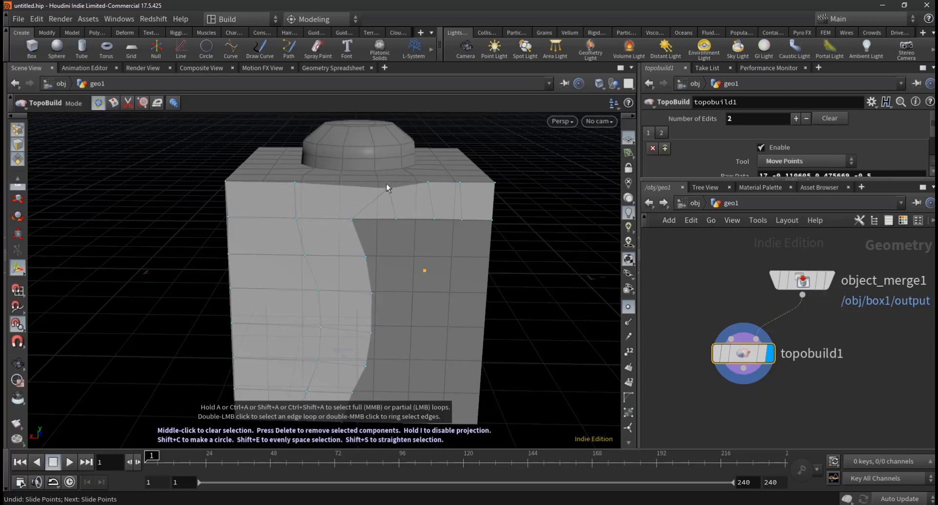
key(ctrl+z)
key(ctrl+z)
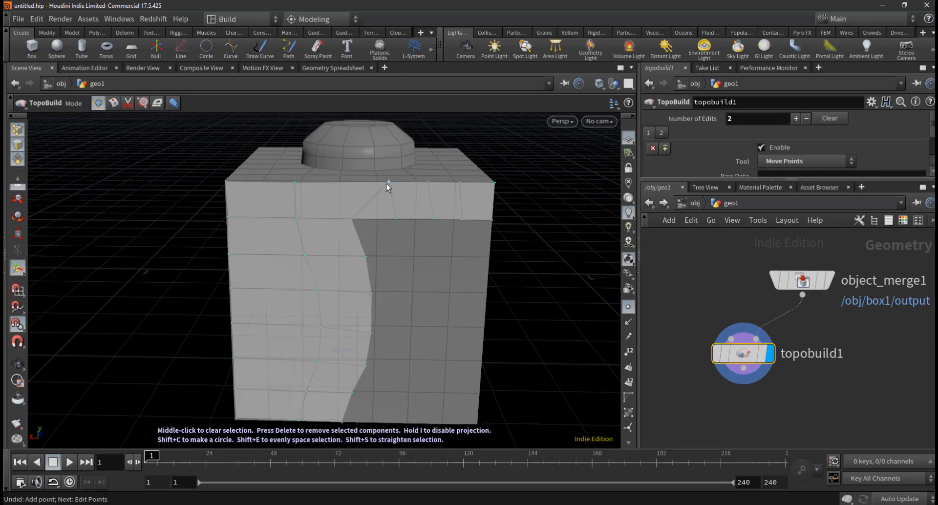
key(ctrl+z)
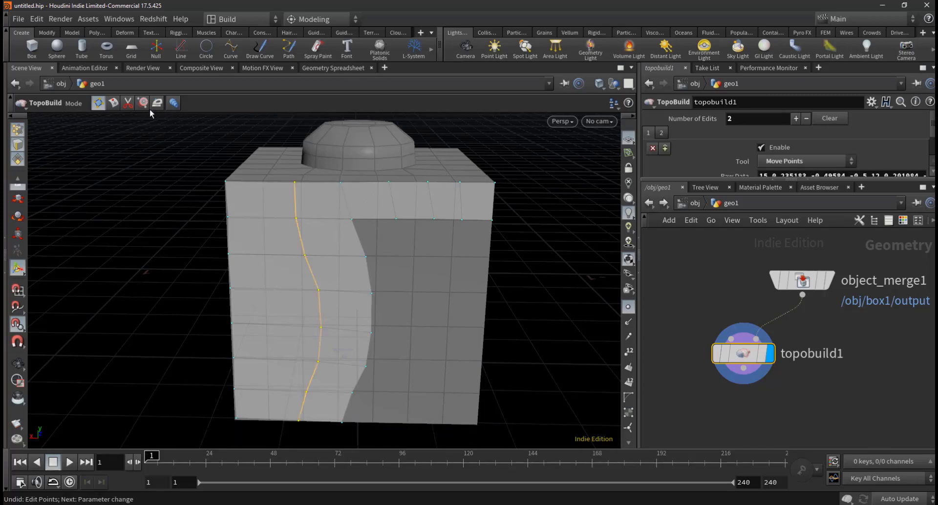
Step: With Split Polygons, trace trial splits down the left column and undo them
click(128, 102)
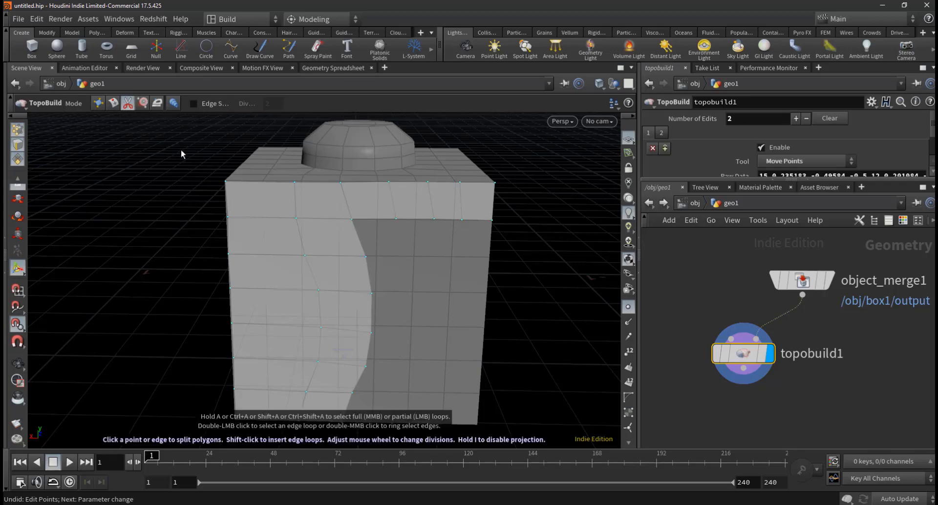
click(261, 183)
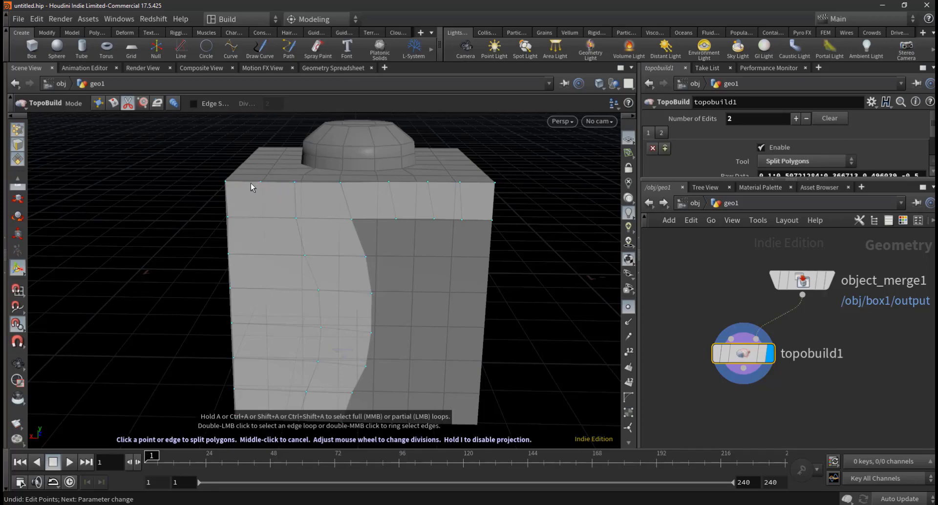
click(260, 182)
click(263, 218)
click(271, 254)
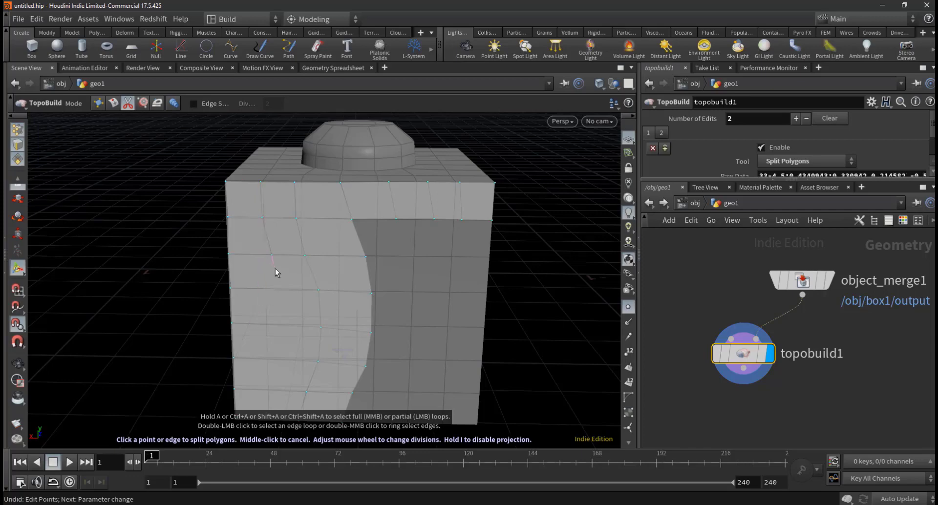
click(265, 288)
click(295, 324)
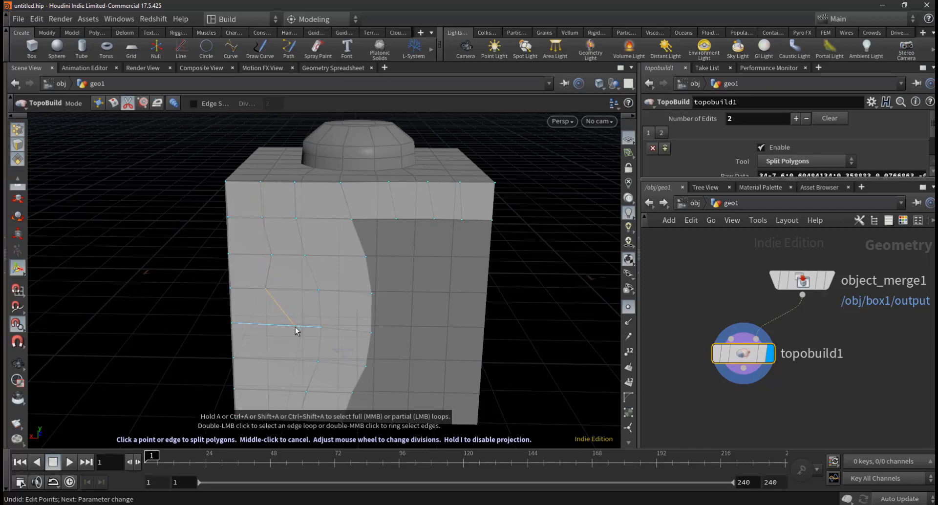
click(254, 358)
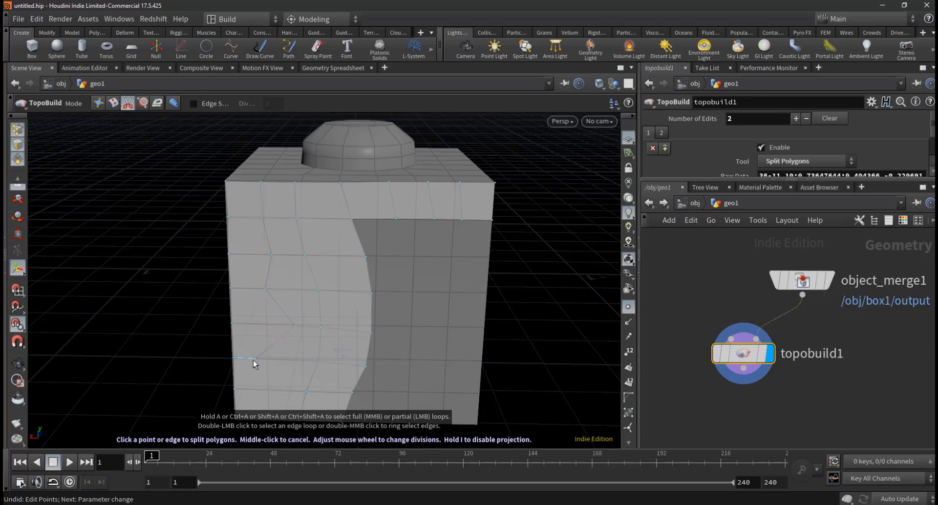
click(285, 393)
key(ctrl+z)
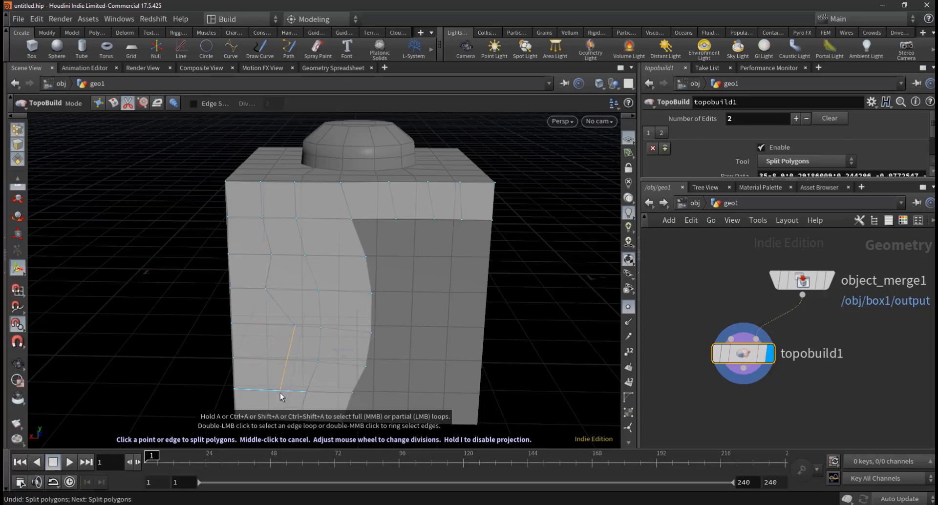
key(ctrl+z)
key(ctrl+z)
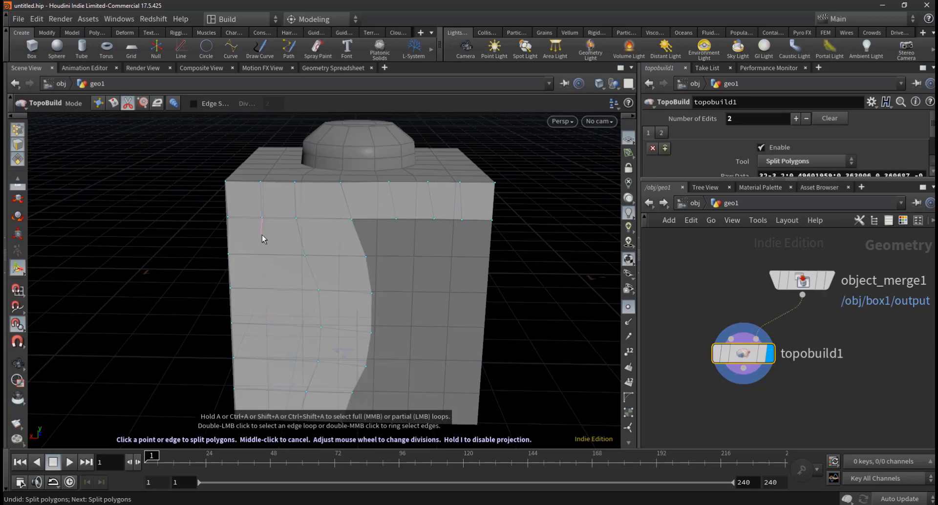
click(269, 325)
key(ctrl+z)
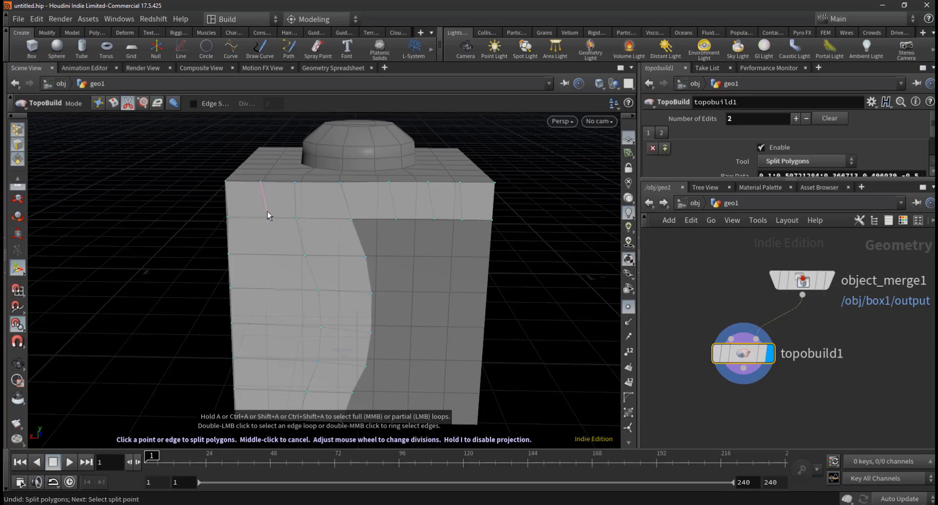
key(ctrl+z)
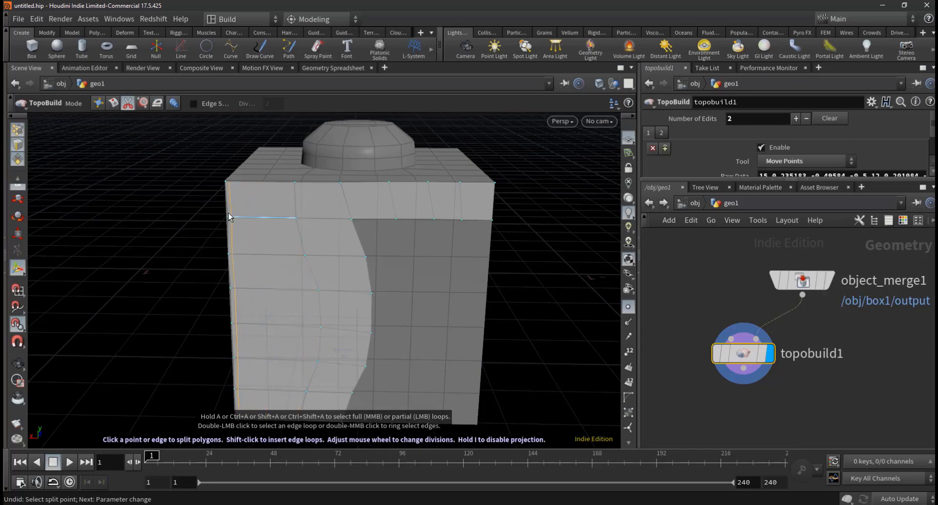
Step: Insert a horizontal loop across the top band and a vertical loop down to the bottom edge
click(261, 218)
shift+click(295, 203)
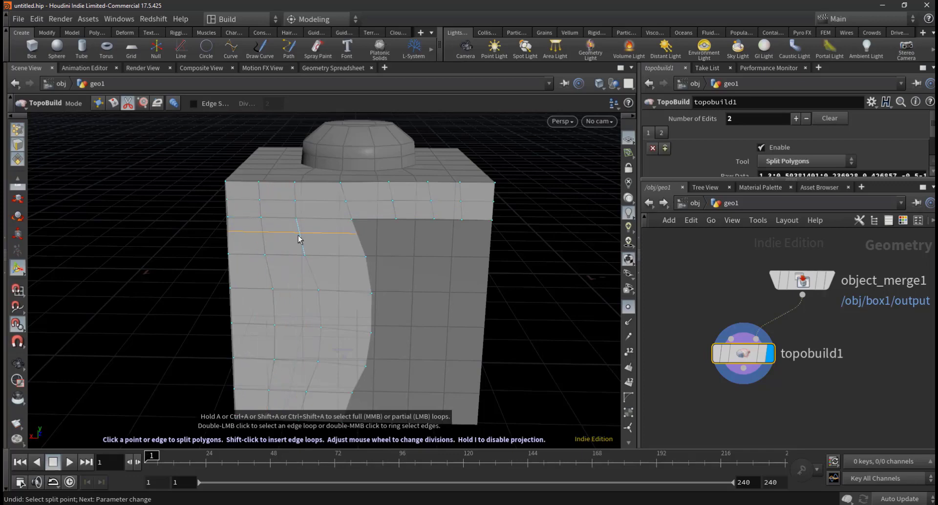
shift+click(311, 275)
click(320, 313)
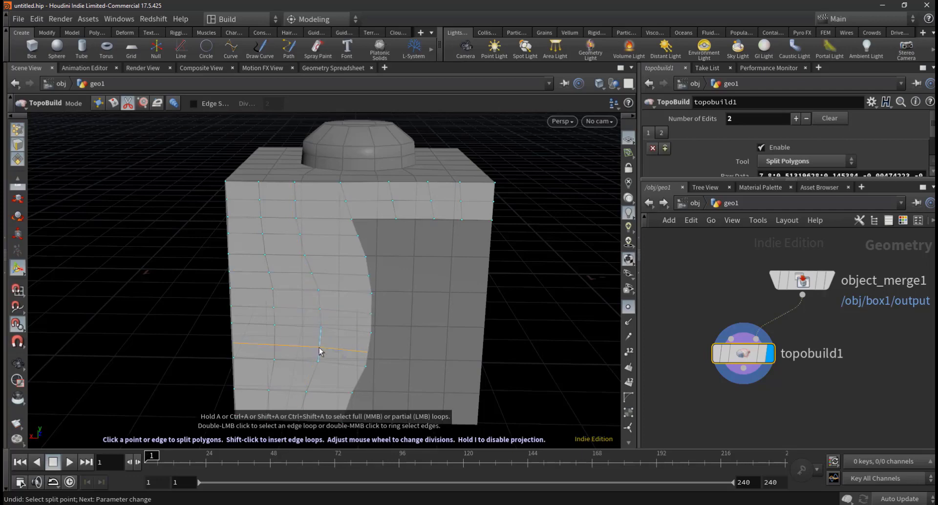
click(320, 352)
click(314, 376)
click(307, 396)
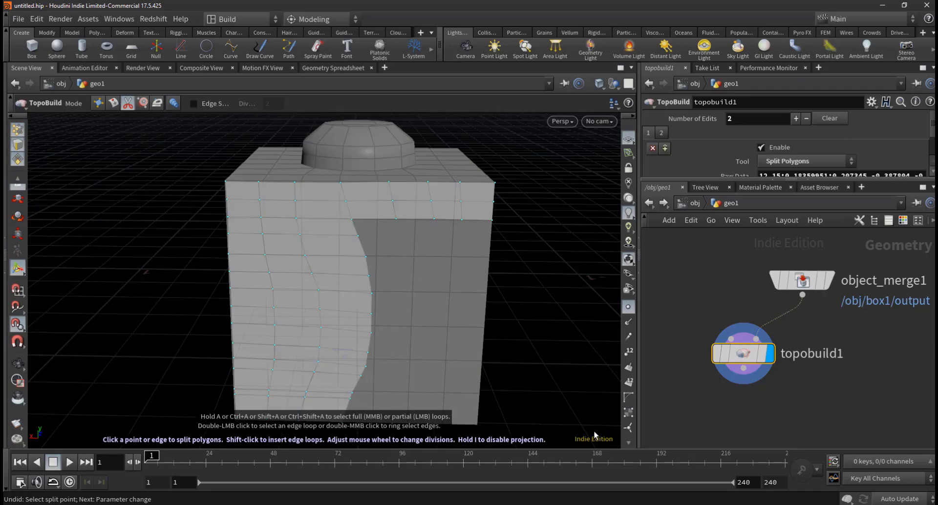
Step: Switch TopoBuild to the Brush tool, resize its radius, and smooth the lower-left and top-left front-face points
click(156, 103)
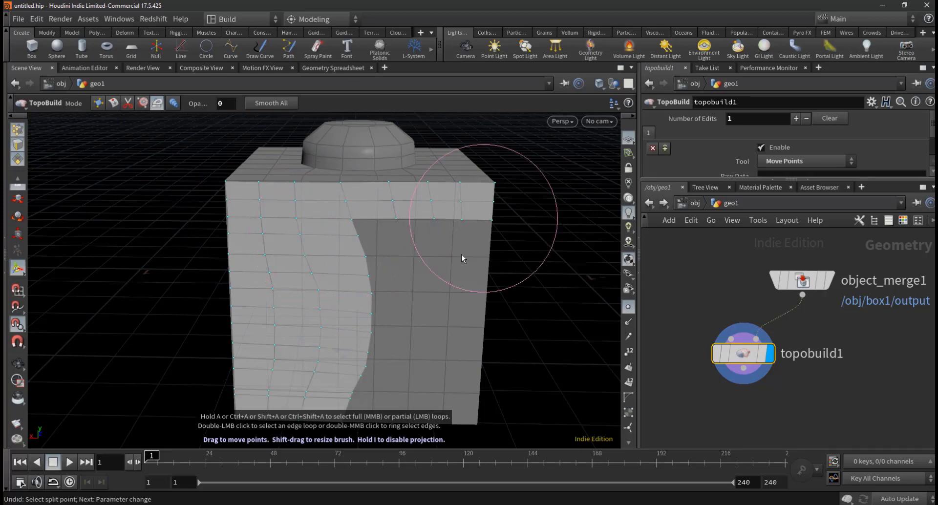
shift+drag(328, 296, 339, 298)
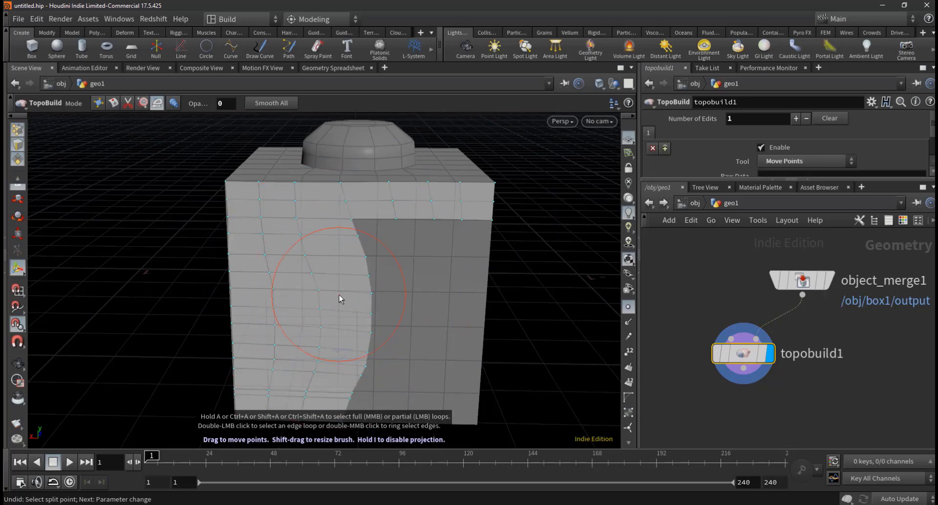
mouse_move(339, 296)
shift+mouse_down()
mouse_move(344, 286)
mouse_move(401, 294)
mouse_move(423, 308)
mouse_move(367, 293)
shift+mouse_up()
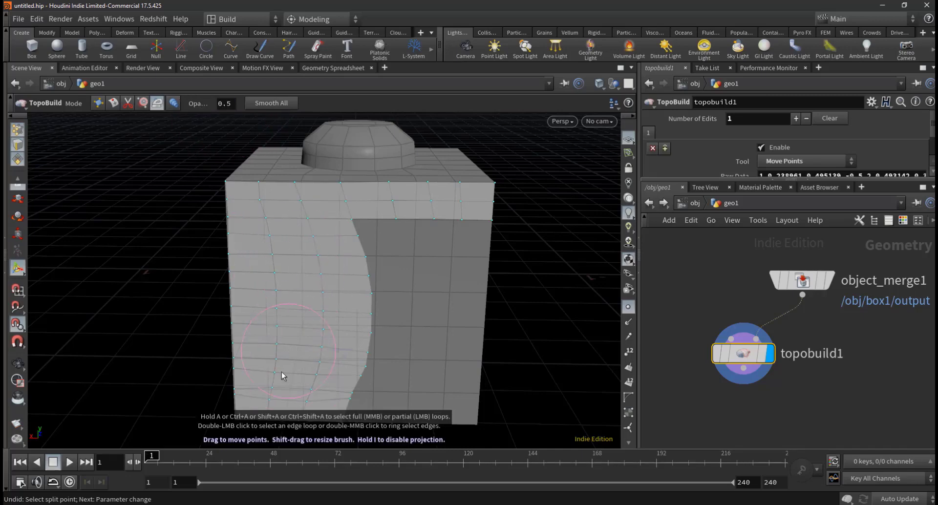
drag(282, 377, 299, 352)
drag(263, 209, 267, 210)
Step: Set brush Opacity to 0.5 and smooth the upper-left front-face points again
key(Escape)
drag(543, 333, 536, 308)
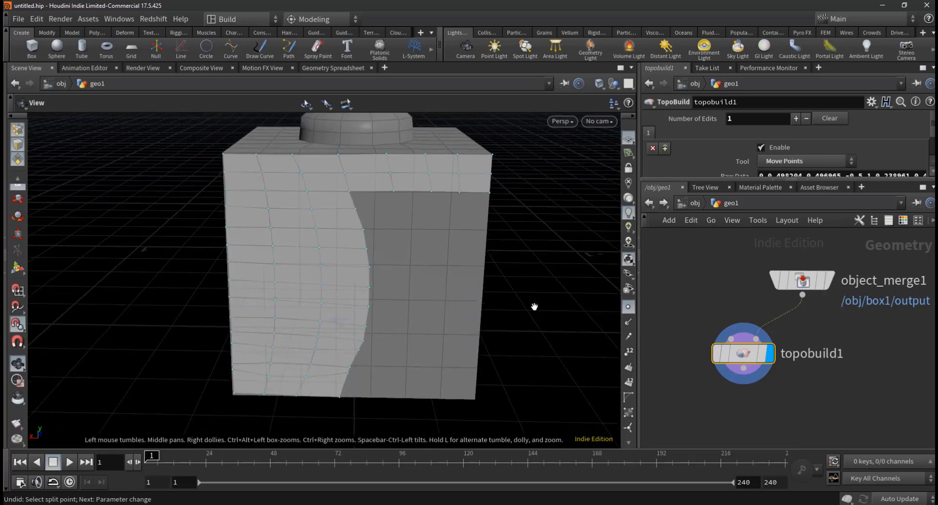
key(Return)
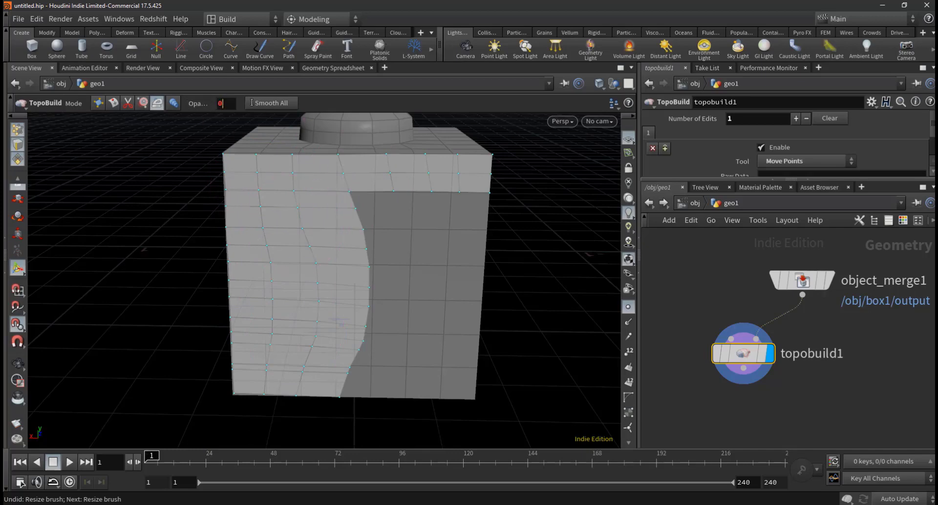
click(225, 103)
text(5)
key(Return)
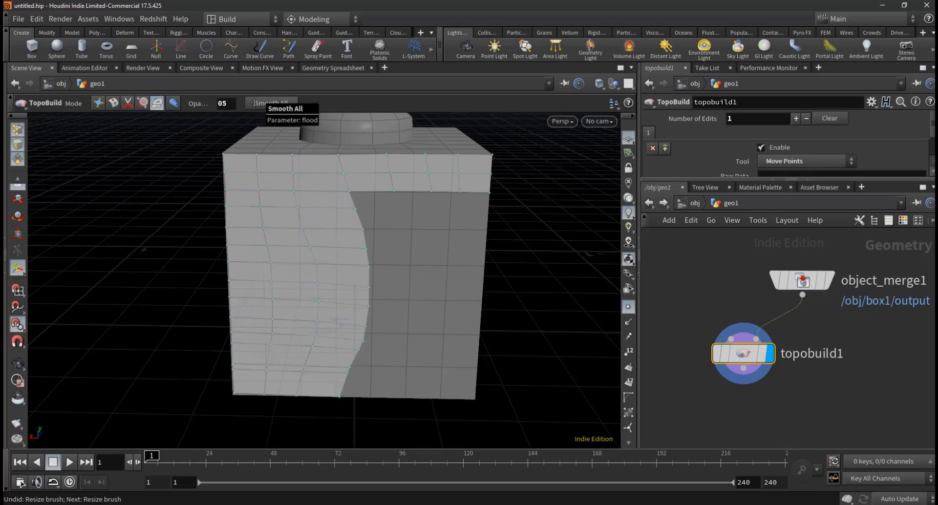
drag(304, 216, 289, 256)
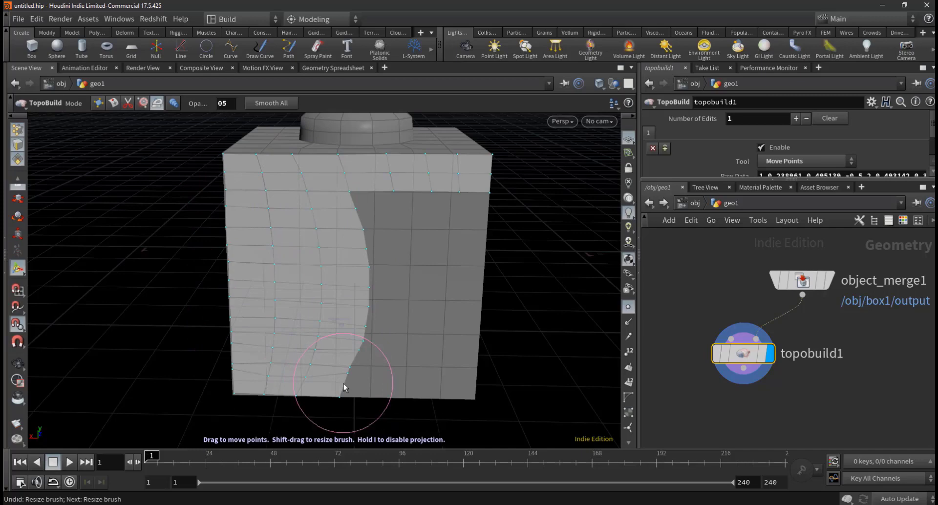
Step: Activate the TopoBuild edge-loop tool with 8 spans and orbit close to the domed top
click(173, 103)
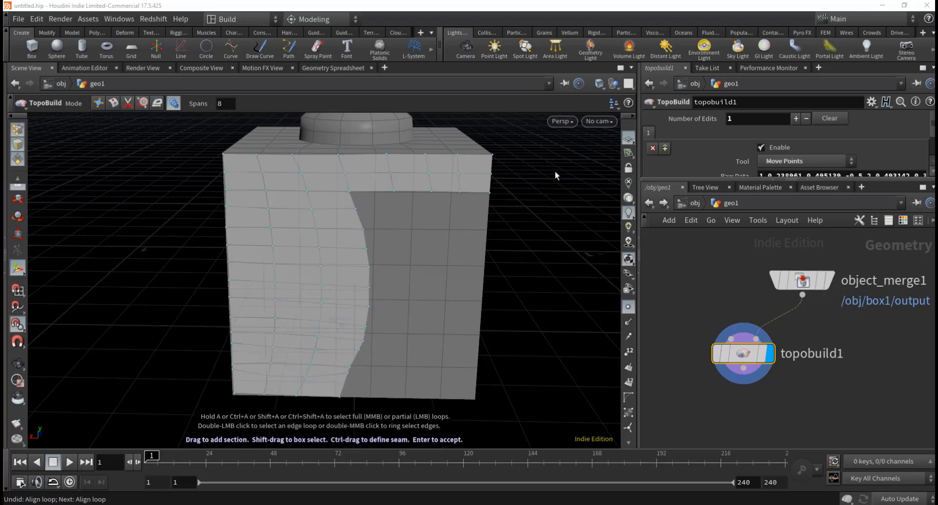
key(Escape)
mouse_move(557, 262)
mouse_down()
mouse_move(532, 268)
mouse_move(488, 333)
mouse_move(356, 314)
mouse_move(260, 323)
mouse_move(330, 259)
mouse_move(590, 258)
mouse_up()
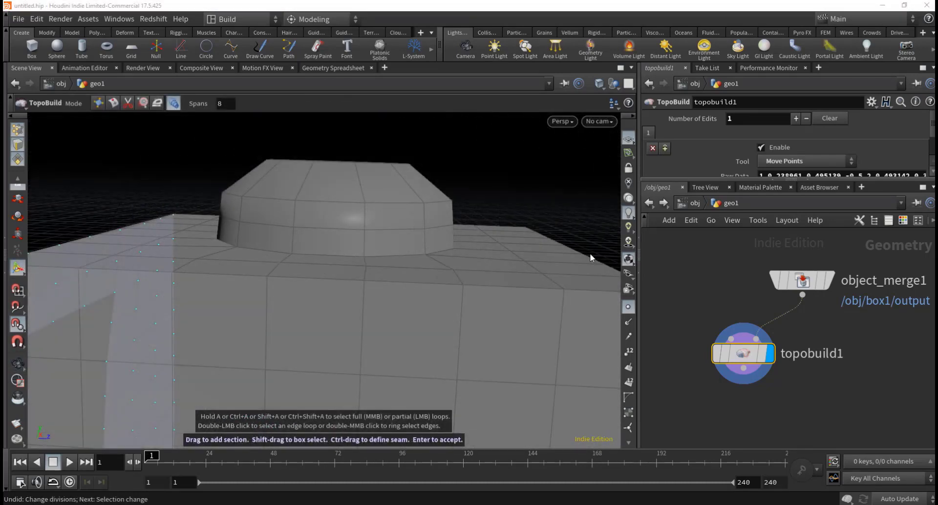
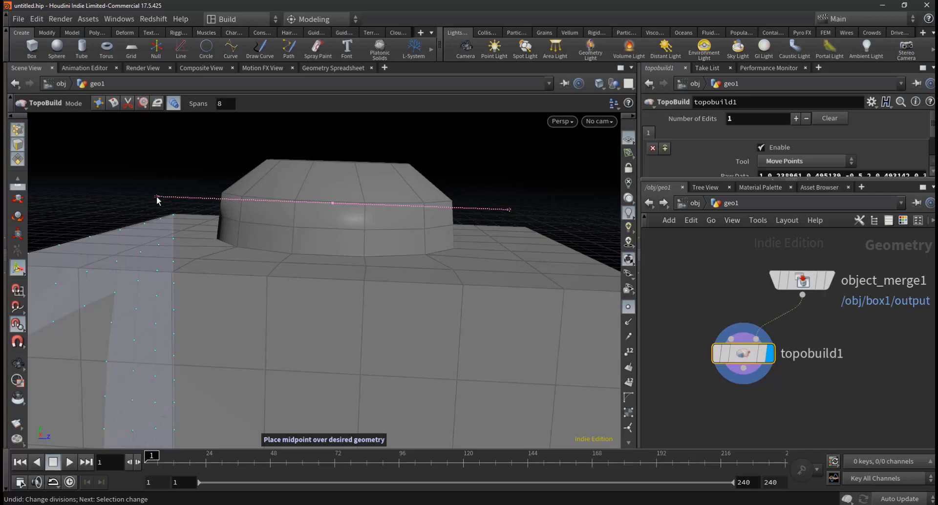
Step: Ring the dome's side wall with two horizontal section loops, undoing a third extra stroke
drag(156, 195, 156, 196)
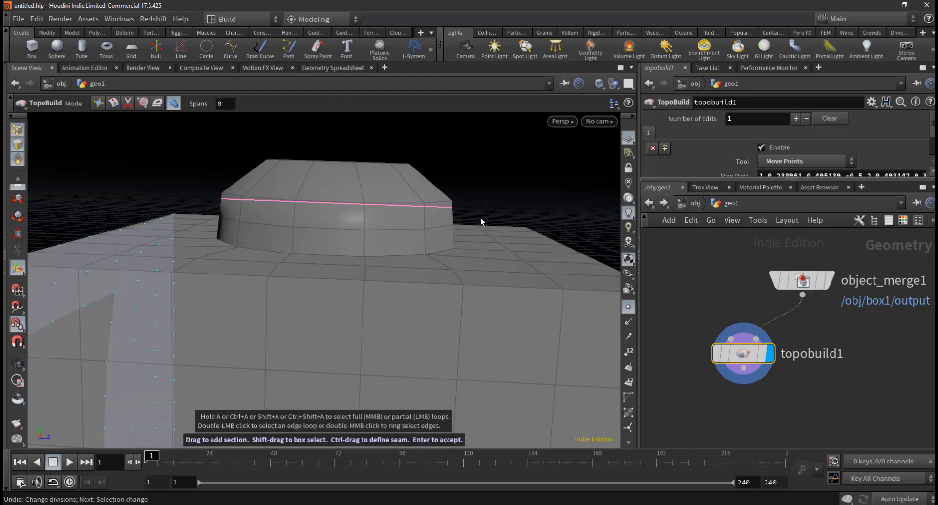
drag(482, 219, 190, 219)
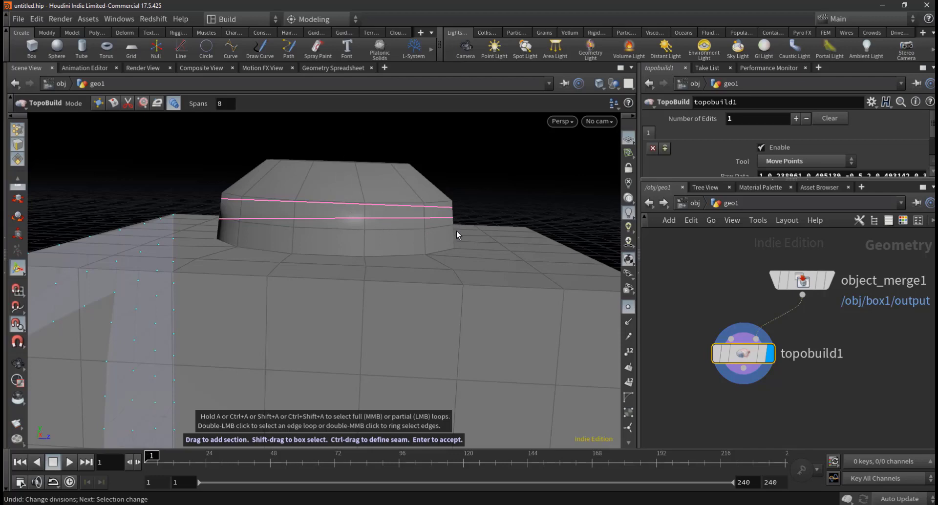
drag(529, 224, 170, 238)
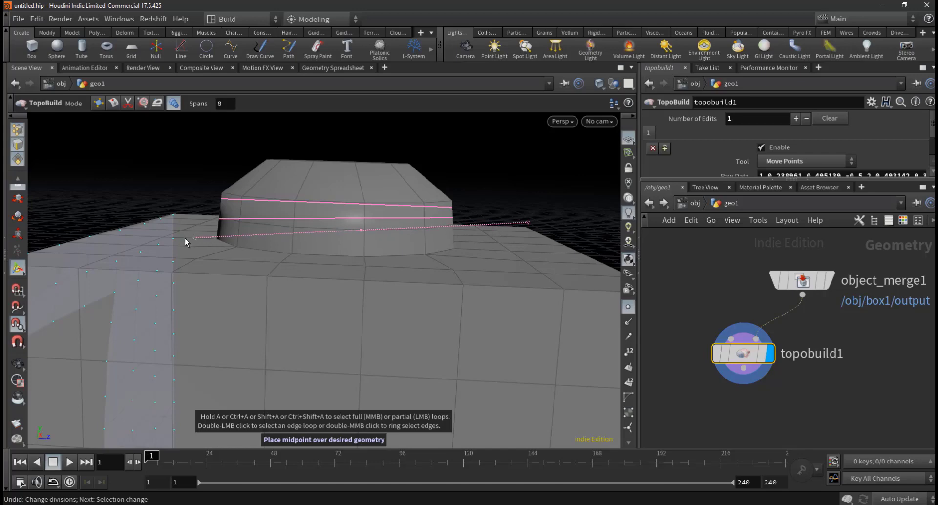
key(ctrl+z)
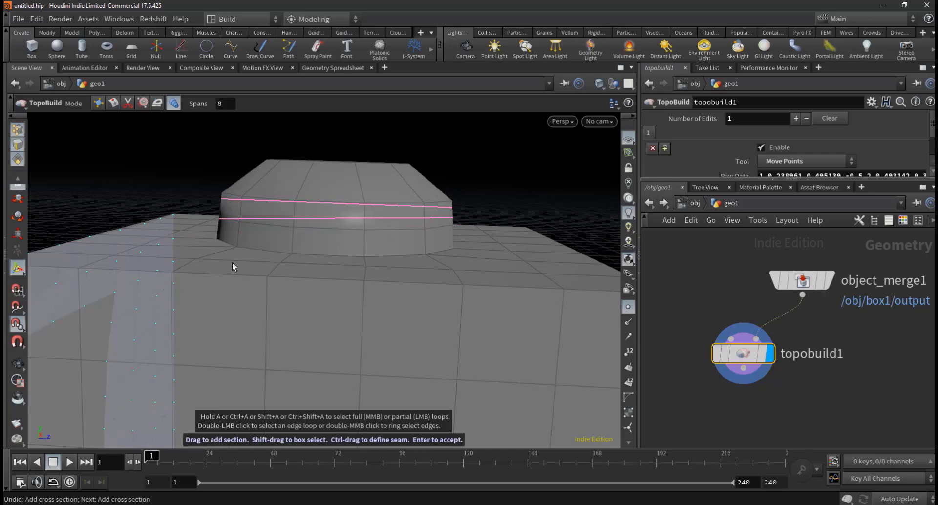
key(Escape)
mouse_move(467, 199)
mouse_down()
mouse_move(460, 231)
mouse_move(471, 241)
mouse_up()
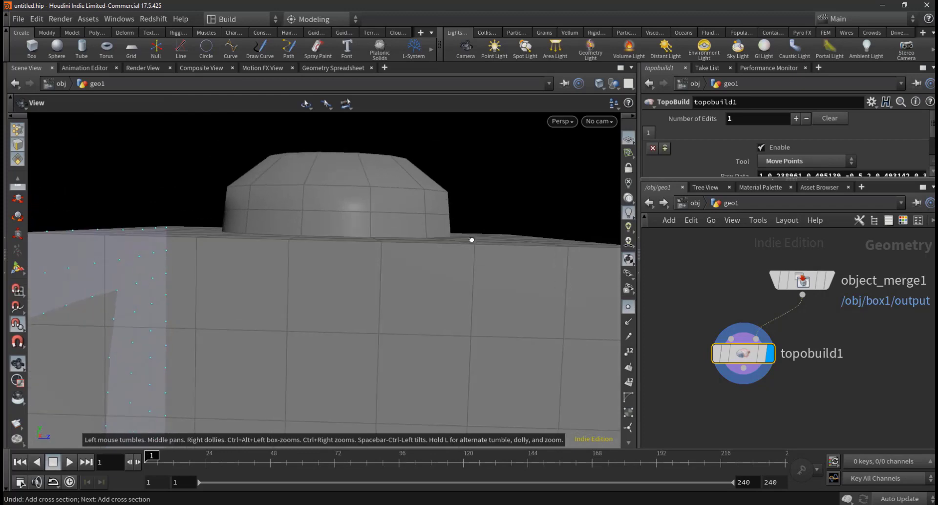
Step: Add a trial section near the dome's top and a seam down its side, then build
key(Return)
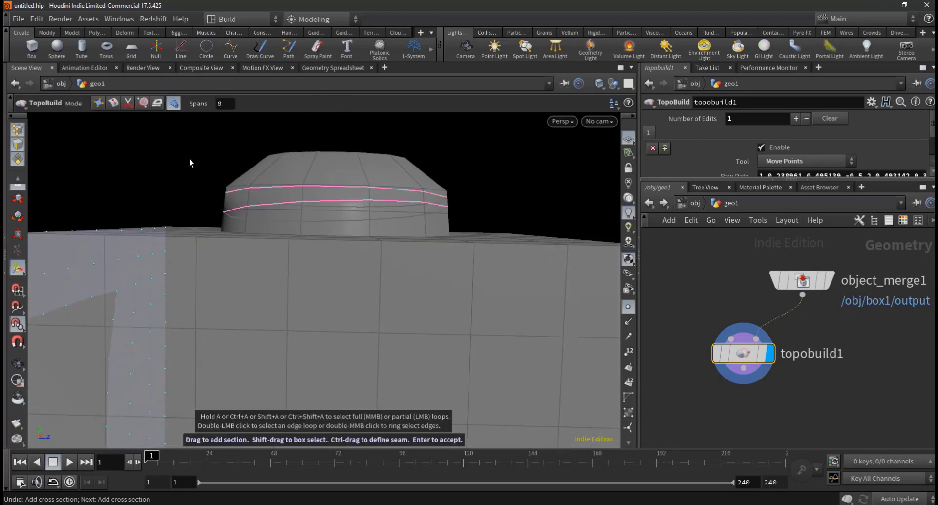
mouse_move(209, 159)
mouse_down()
mouse_move(502, 173)
mouse_move(463, 190)
mouse_up()
key(Escape)
key(Return)
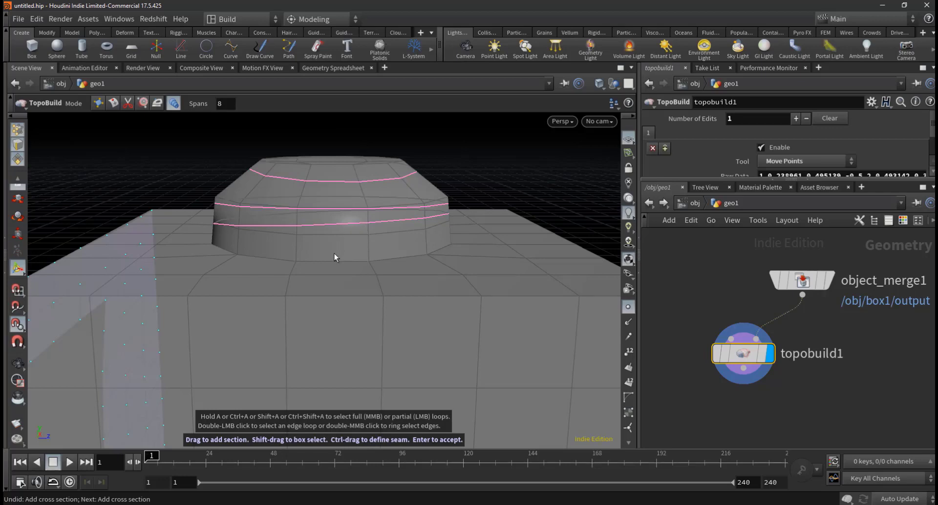
ctrl+drag(333, 259, 333, 129)
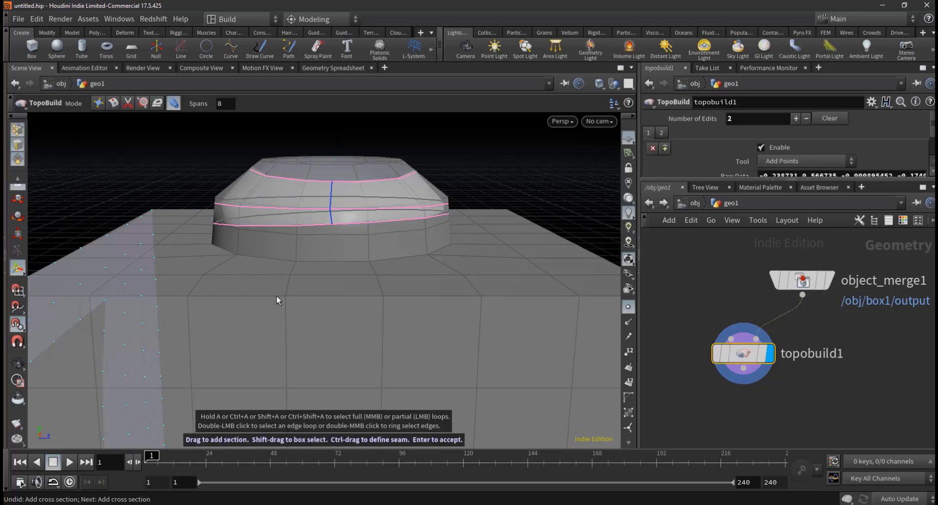
key(Escape)
mouse_move(252, 244)
mouse_down()
mouse_move(532, 278)
mouse_move(464, 237)
mouse_move(464, 115)
mouse_move(437, 264)
mouse_move(493, 297)
mouse_move(472, 329)
mouse_move(314, 370)
mouse_move(415, 411)
mouse_move(511, 345)
mouse_move(450, 274)
mouse_move(485, 312)
mouse_up()
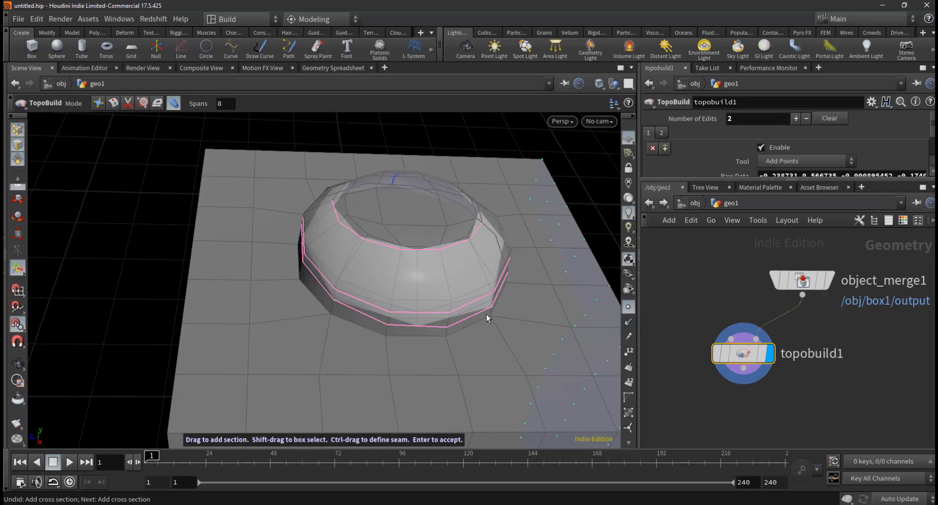
Step: Undo the dome's seam and section loops, leaving TopoBuild with one Move Points edit
key(Return)
mouse_move(420, 312)
mouse_down()
mouse_move(287, 312)
mouse_move(278, 290)
mouse_move(350, 318)
mouse_up()
key(Return)
key(ctrl+z)
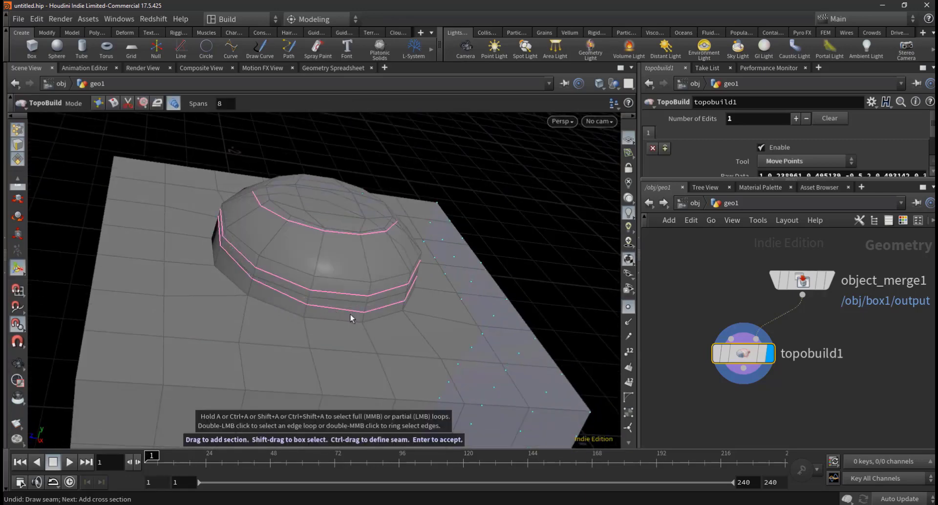
key(ctrl+z)
key(ctrl+z)
key(ctrl+z)
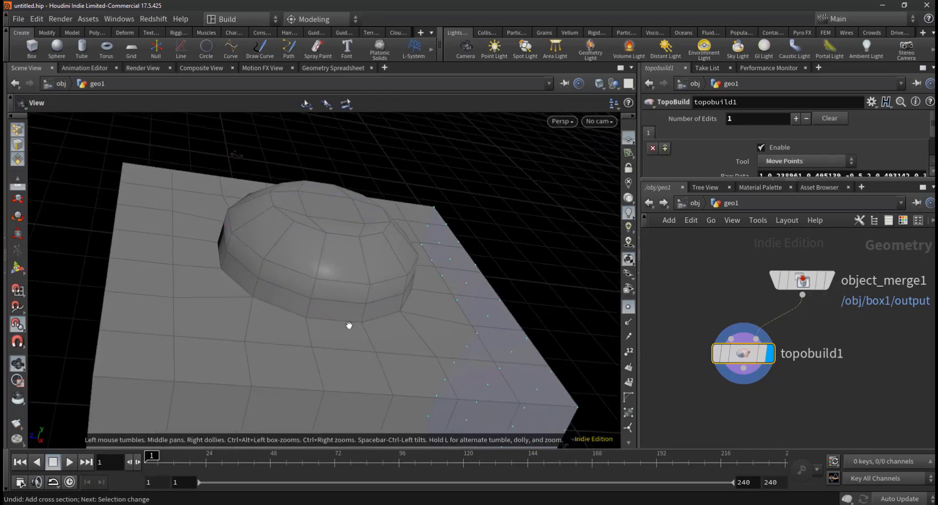
Step: Split two vertical edges down the box's side face, then brush-push its points
mouse_move(349, 318)
mouse_down()
mouse_move(199, 346)
mouse_move(117, 393)
mouse_up()
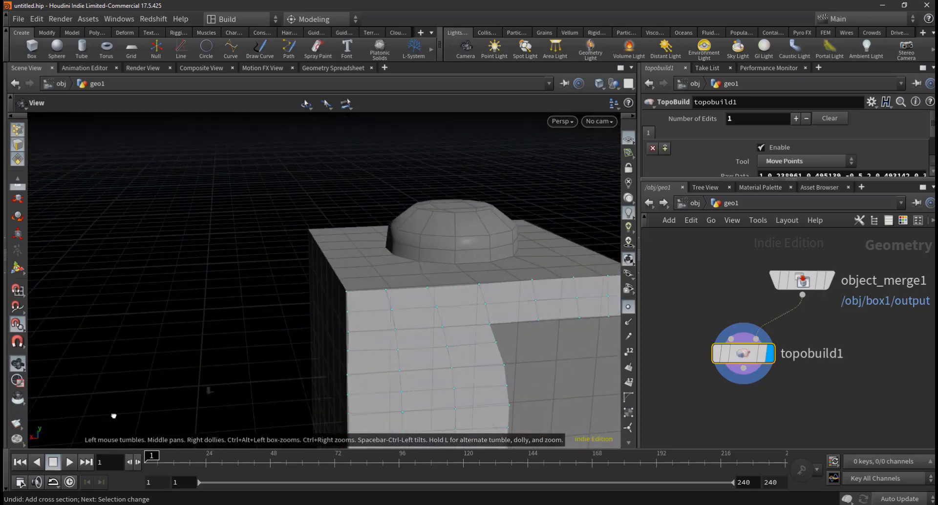
key(Return)
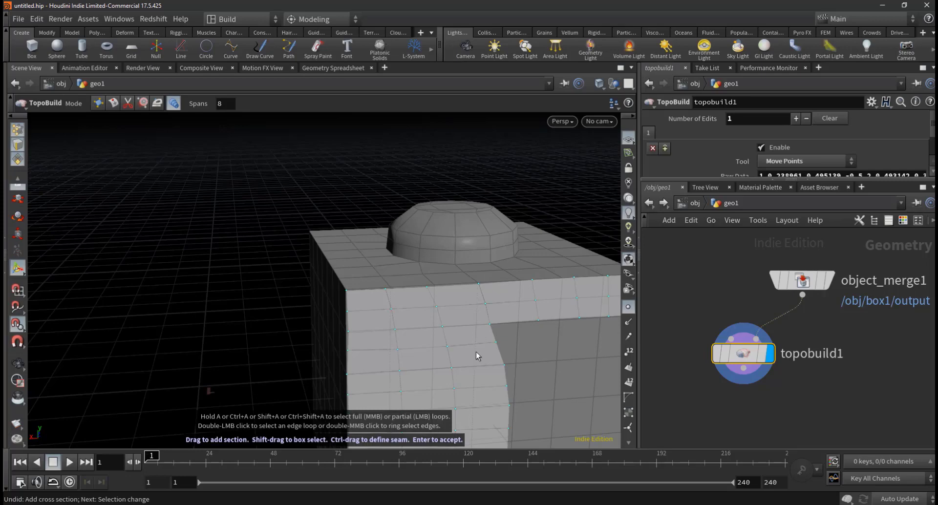
alt+drag(476, 352, 359, 239)
click(112, 104)
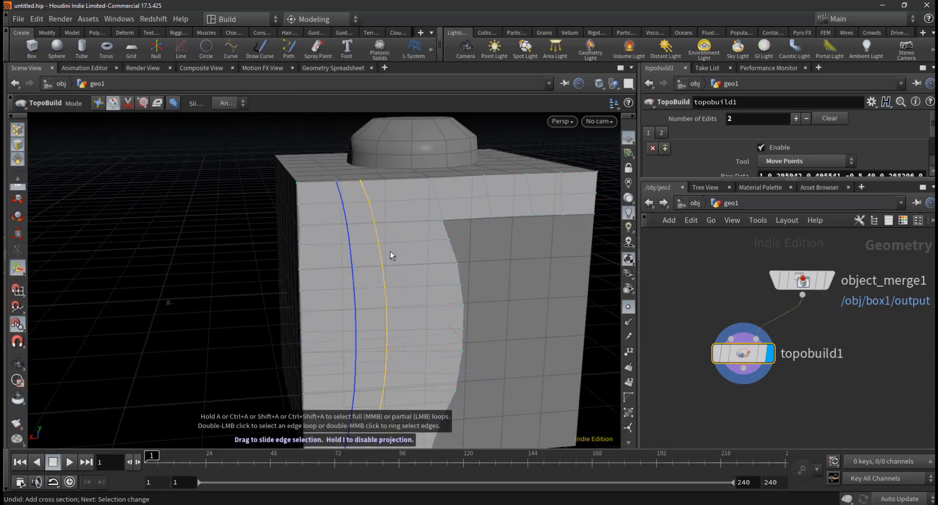
click(127, 103)
mouse_move(162, 198)
alt+mouse_down()
mouse_move(165, 222)
mouse_move(270, 258)
alt+mouse_up()
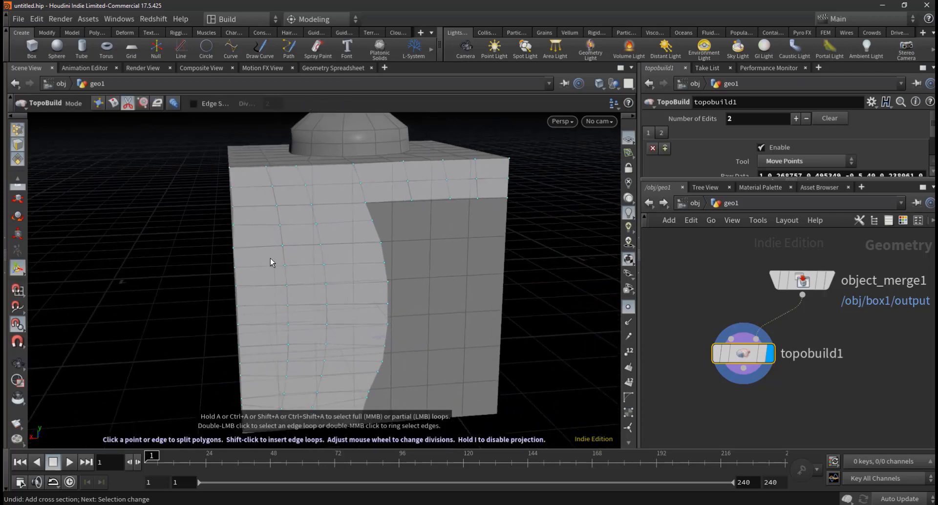
click(326, 163)
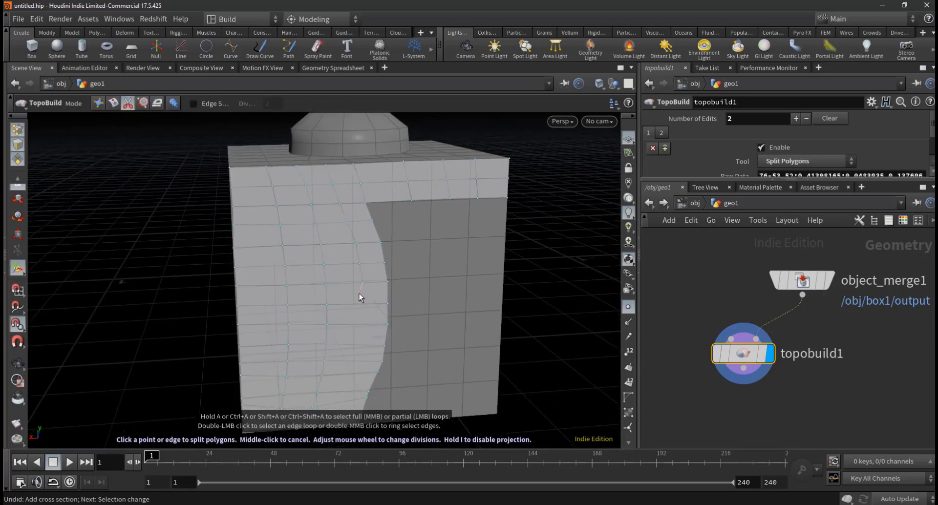
click(282, 171)
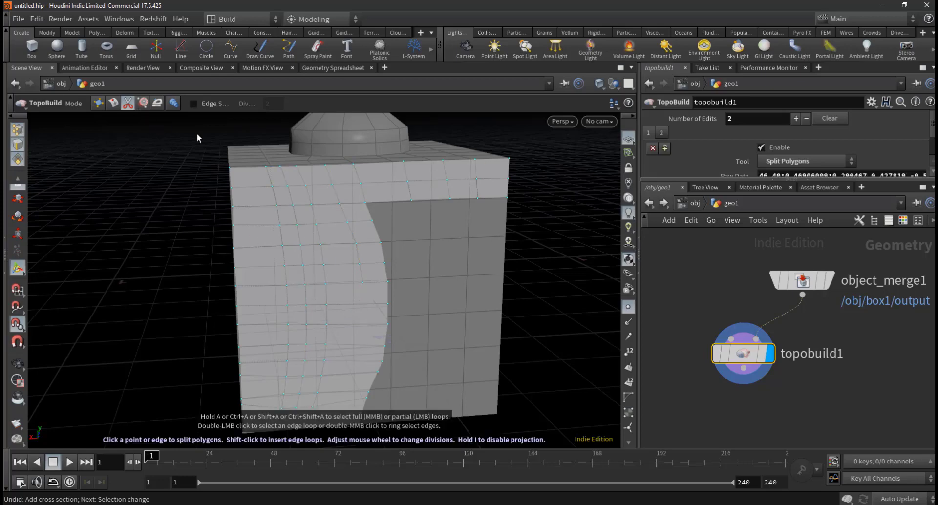
click(142, 103)
mouse_move(341, 247)
mouse_down()
mouse_move(306, 289)
mouse_move(238, 209)
mouse_up()
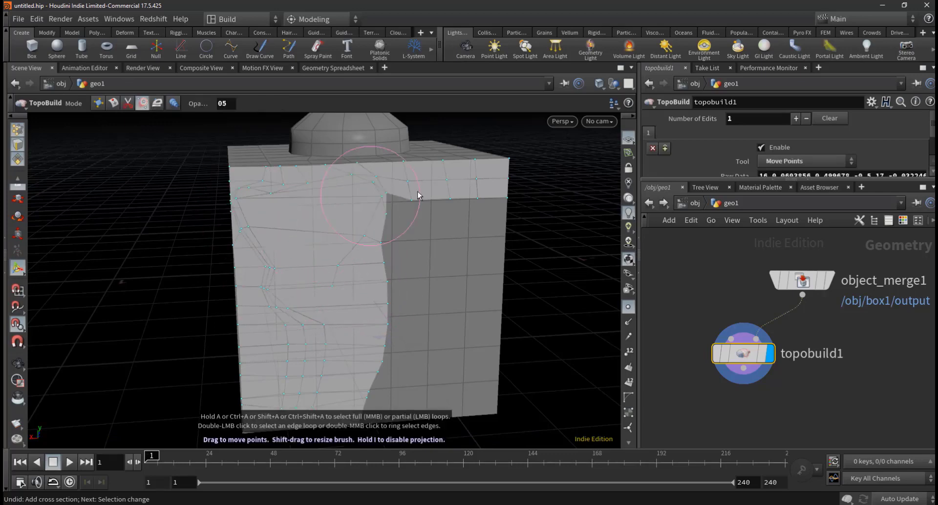
Step: Paint the side-face bulges with the Smooth brush until the points form an even grid
mouse_move(418, 195)
mouse_down()
mouse_move(460, 346)
mouse_move(412, 398)
mouse_up()
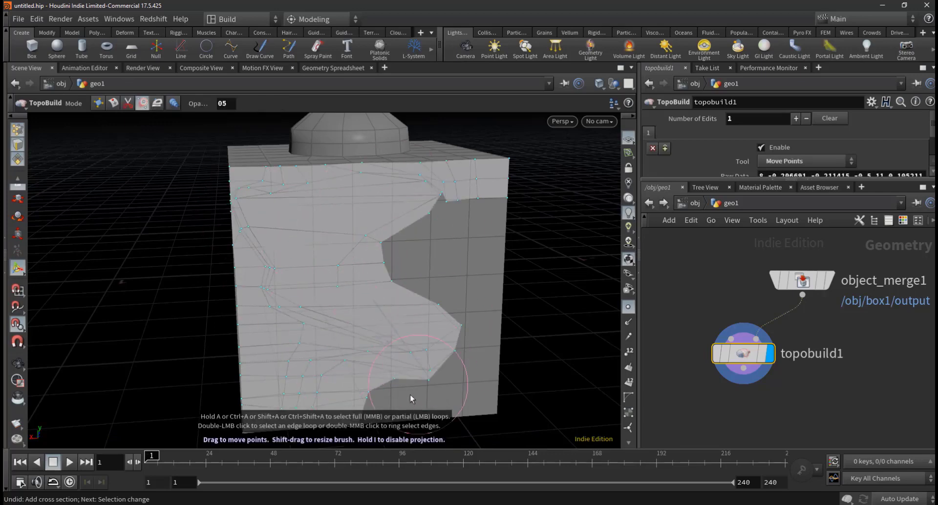
click(163, 104)
drag(439, 351, 415, 210)
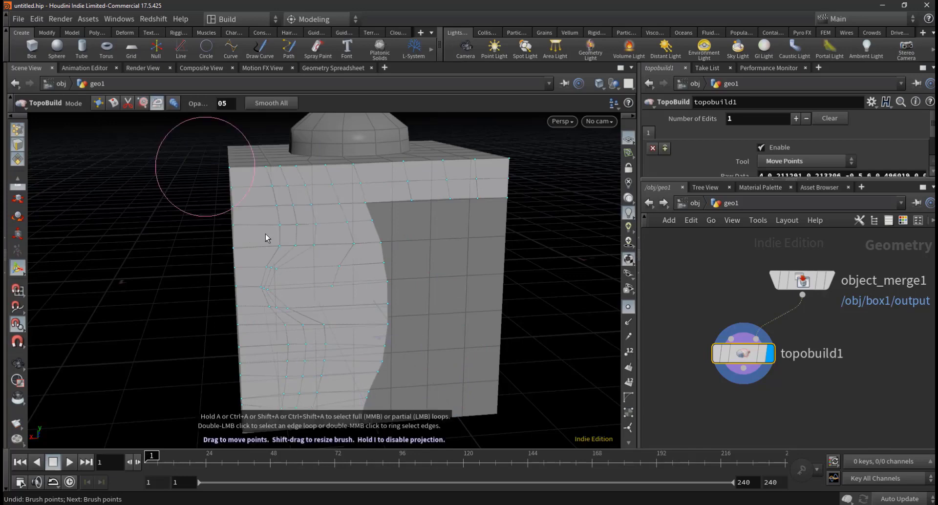
drag(331, 335, 292, 310)
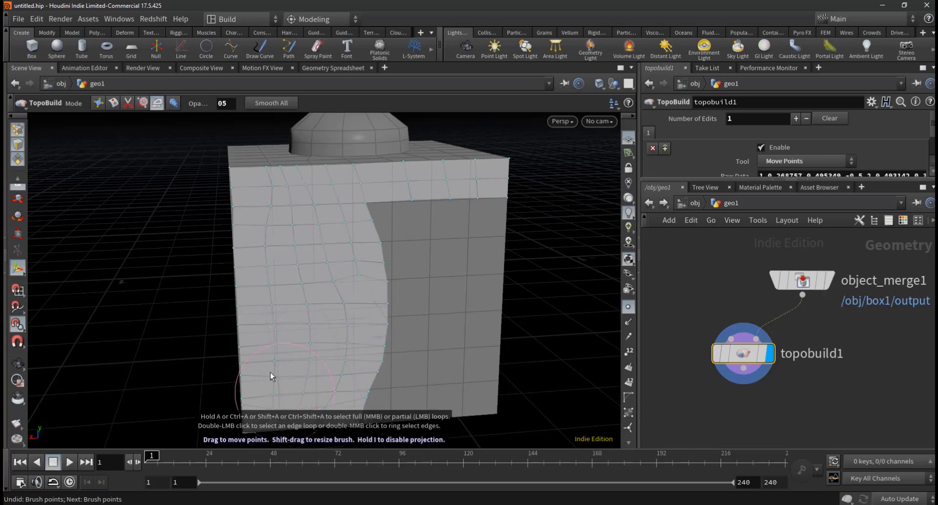
mouse_move(280, 312)
mouse_down()
mouse_move(276, 378)
mouse_move(392, 325)
mouse_move(310, 346)
mouse_up()
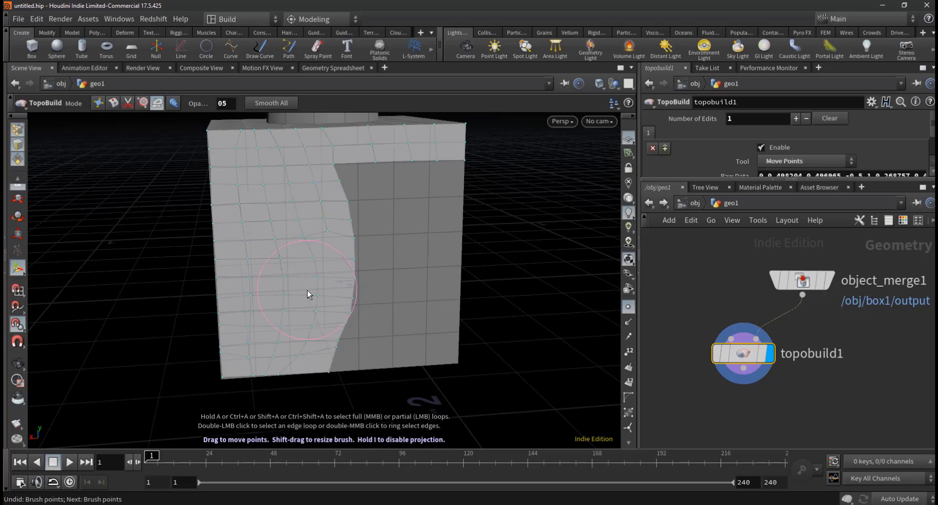
click(173, 104)
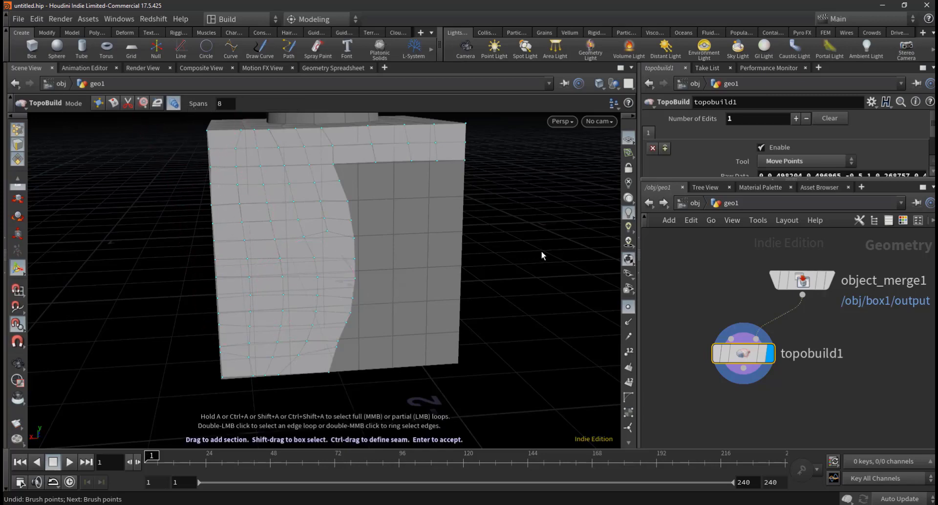
Step: Draw four evenly spaced horizontal section loops wrapping around the box
drag(472, 271, 162, 289)
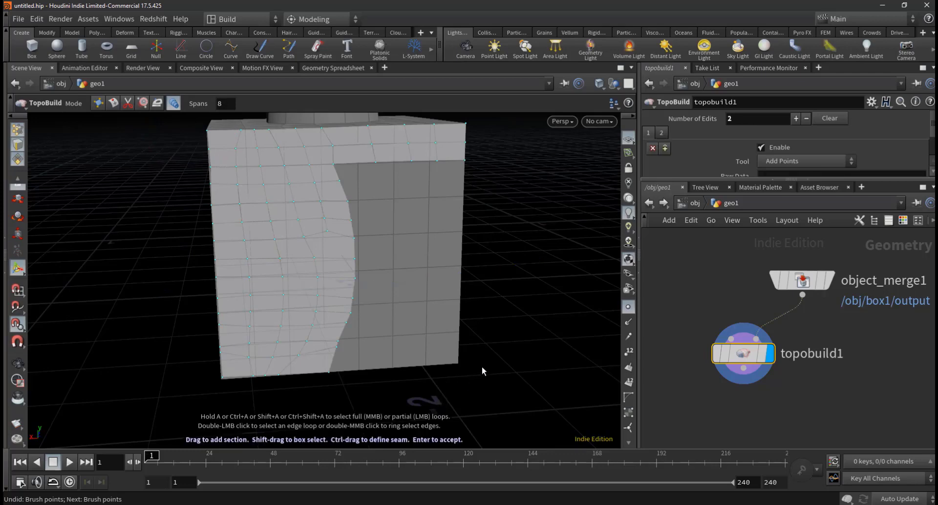
key(Escape)
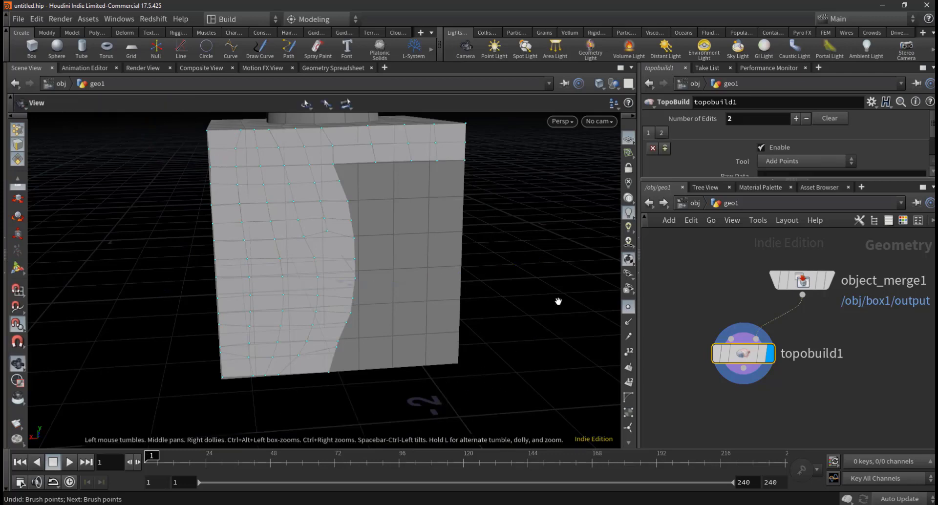
key(Return)
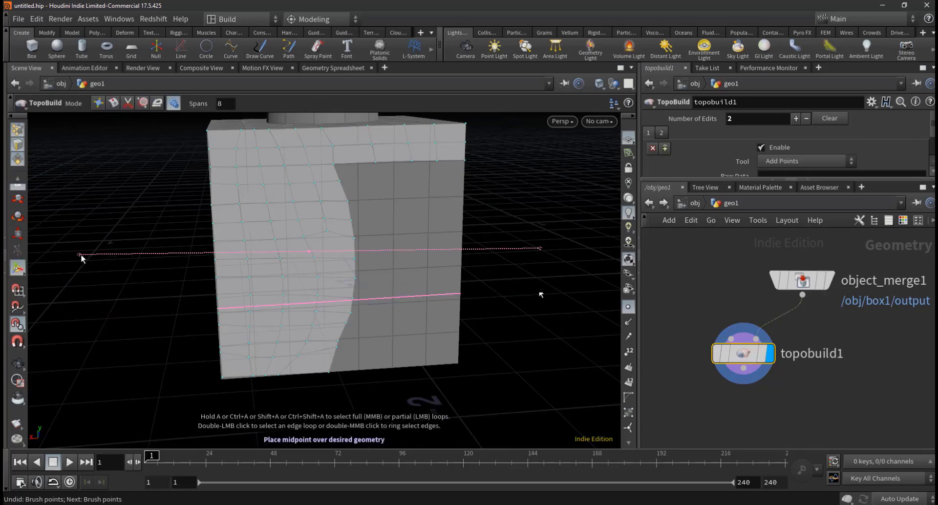
drag(538, 211, 110, 212)
drag(488, 157, 64, 149)
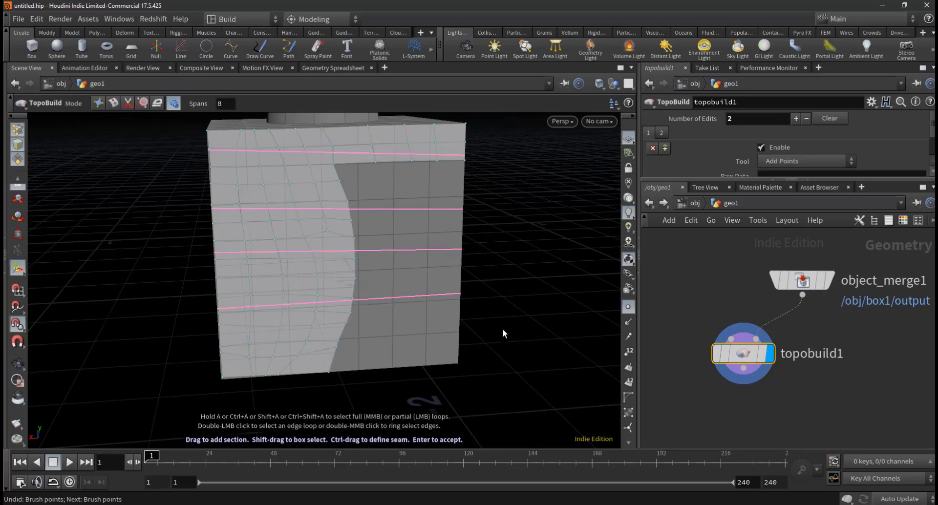
drag(542, 333, 68, 365)
key(Escape)
key(Return)
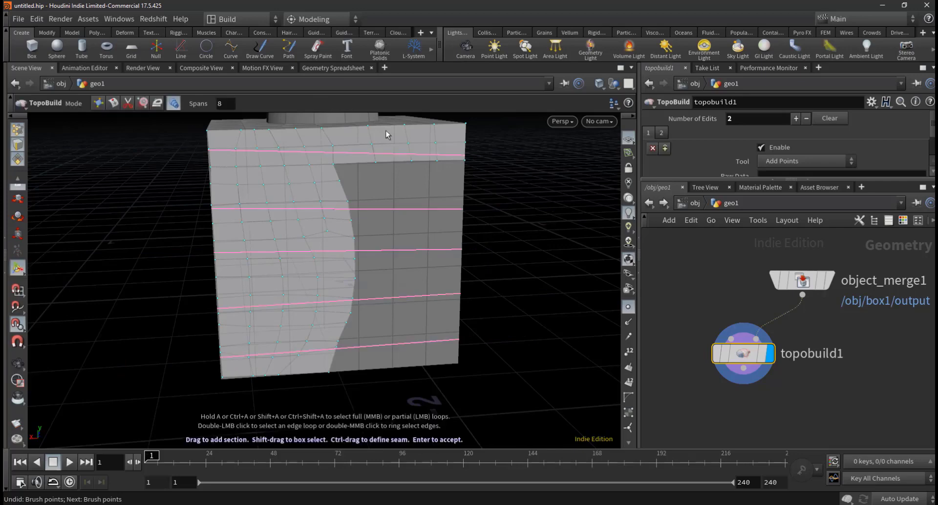
Step: Add a vertical seam down the box front, build the topology, and frame the whole box
drag(413, 414, 392, 71)
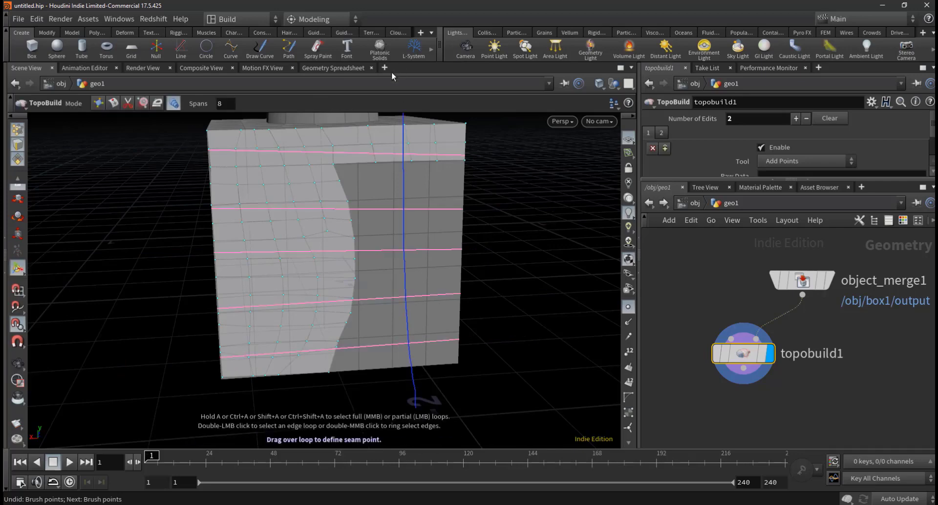
key(Return)
key(Escape)
mouse_move(477, 270)
mouse_down()
mouse_move(335, 273)
mouse_move(350, 287)
mouse_move(220, 258)
mouse_move(362, 268)
mouse_move(421, 289)
mouse_up()
key(Return)
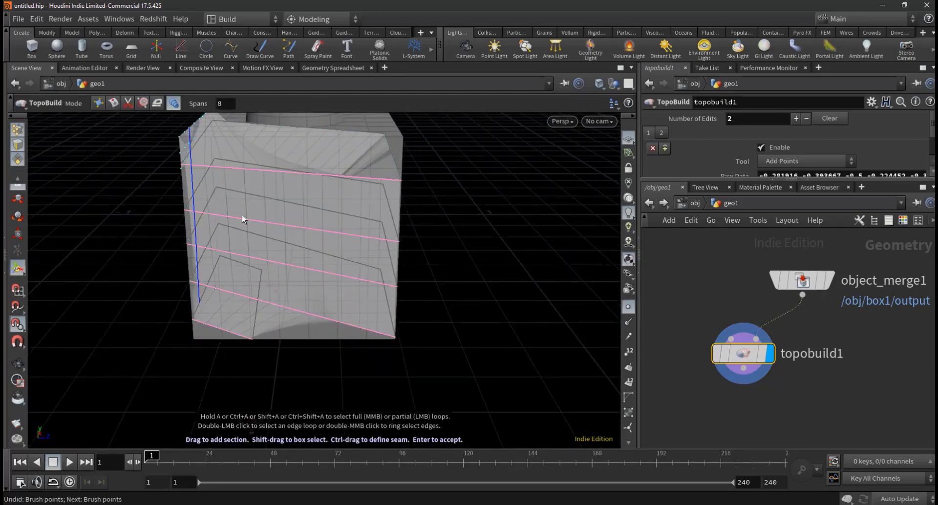
key(h)
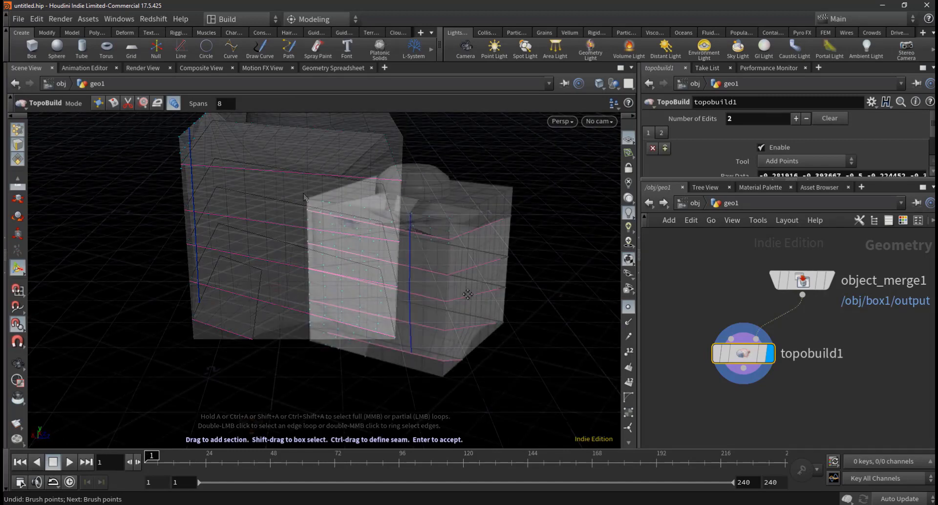